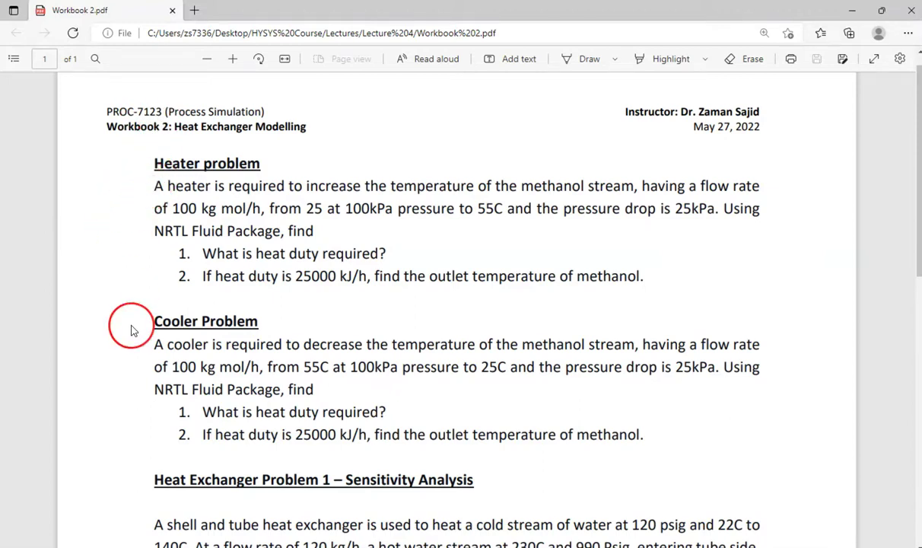
Step: Read the Heat Exchanger Problem 1 – Sensitivity Analysis statement in the Workbook 2 PDF
scroll(131, 330, down, 3)
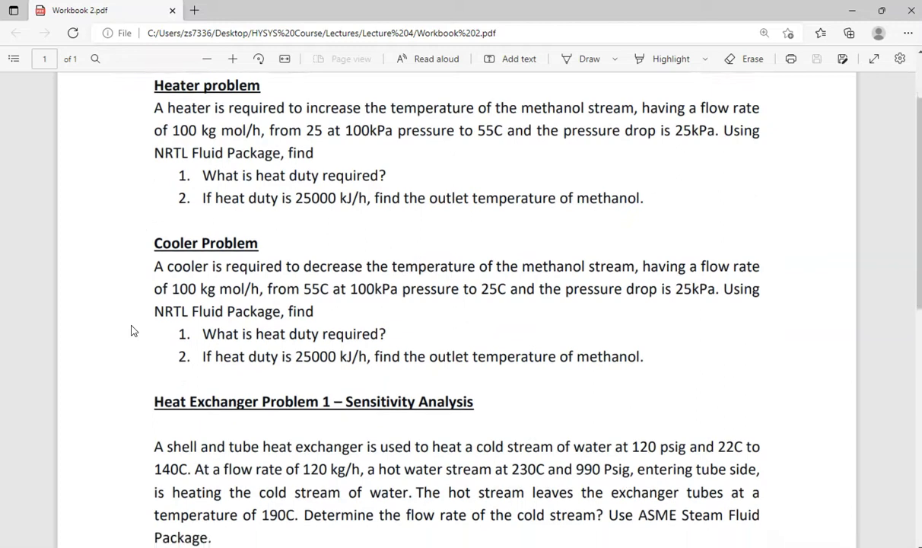
scroll(131, 330, down, 4)
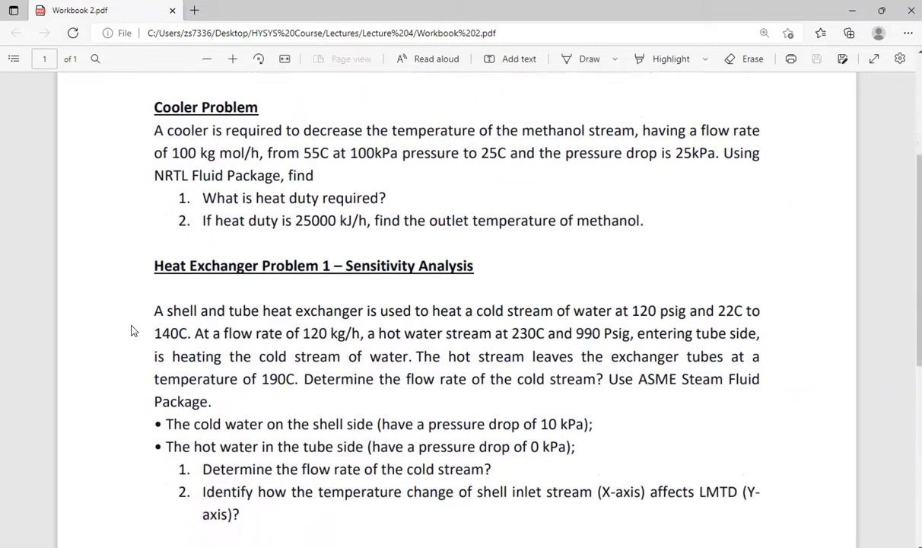
scroll(131, 331, down, 2)
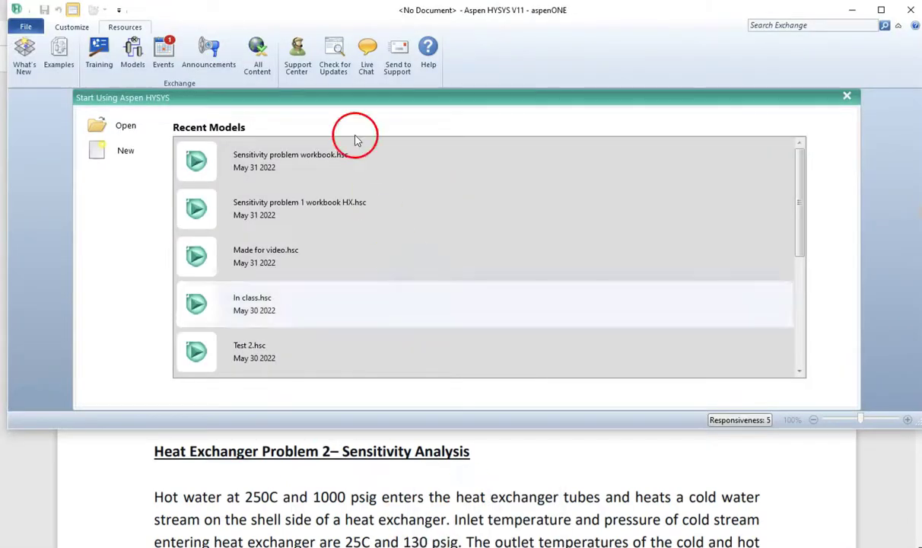
click(485, 459)
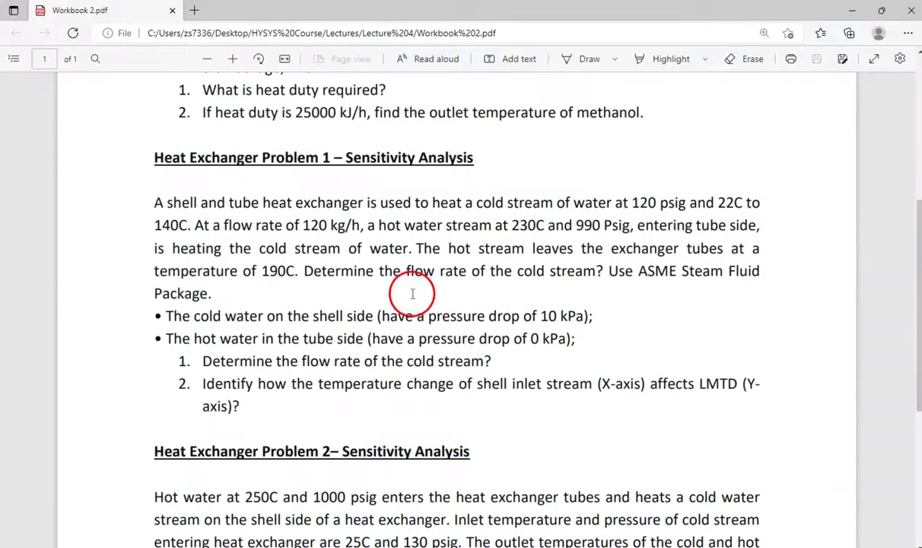
scroll(392, 207, down, 1)
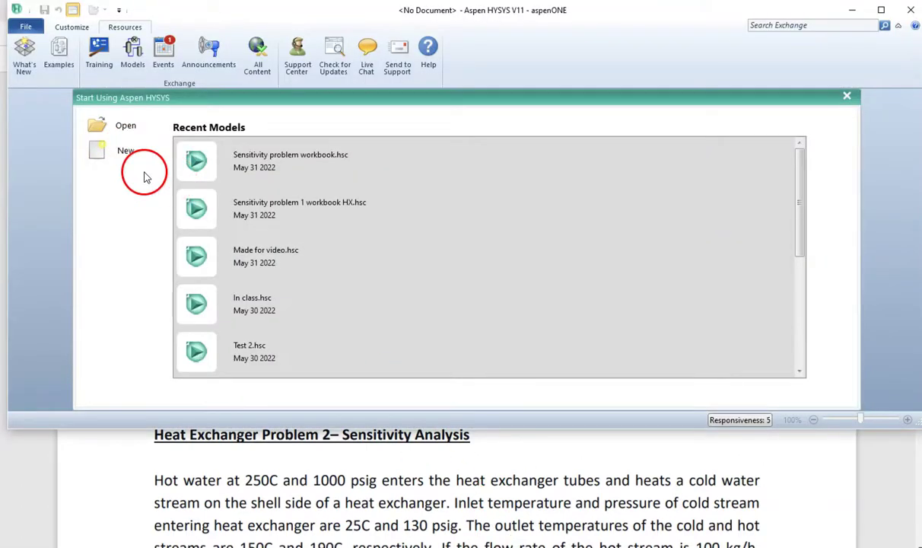
Step: Switch to Aspen HYSYS, create a new case and add water (H2O) to a new component list
click(122, 156)
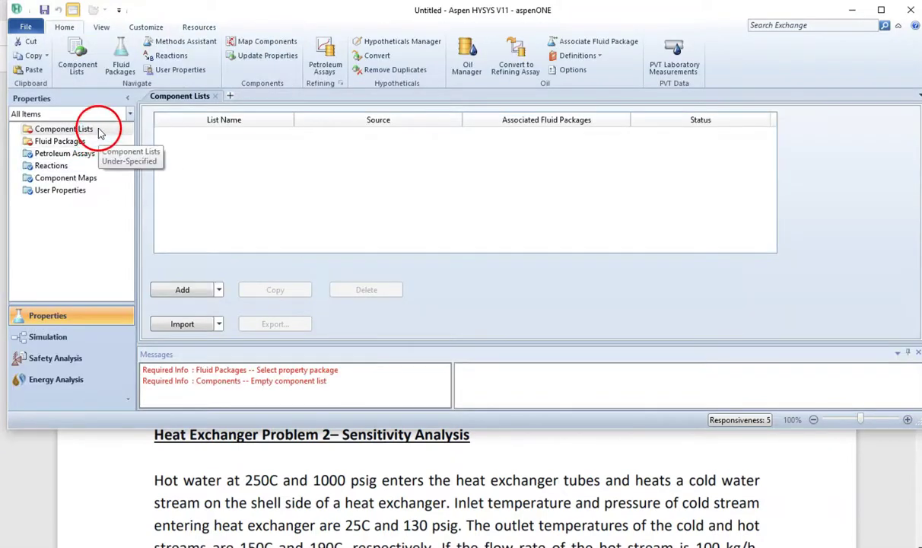
click(190, 291)
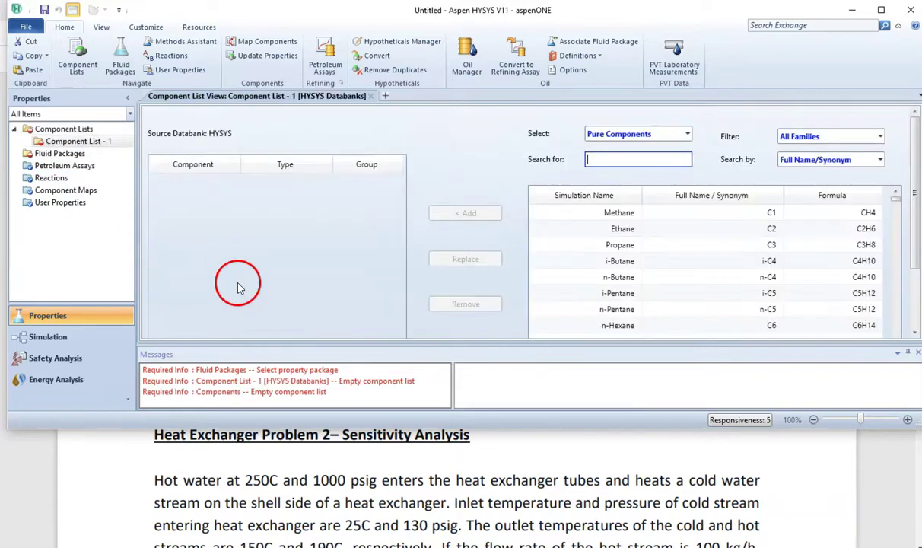
text(water)
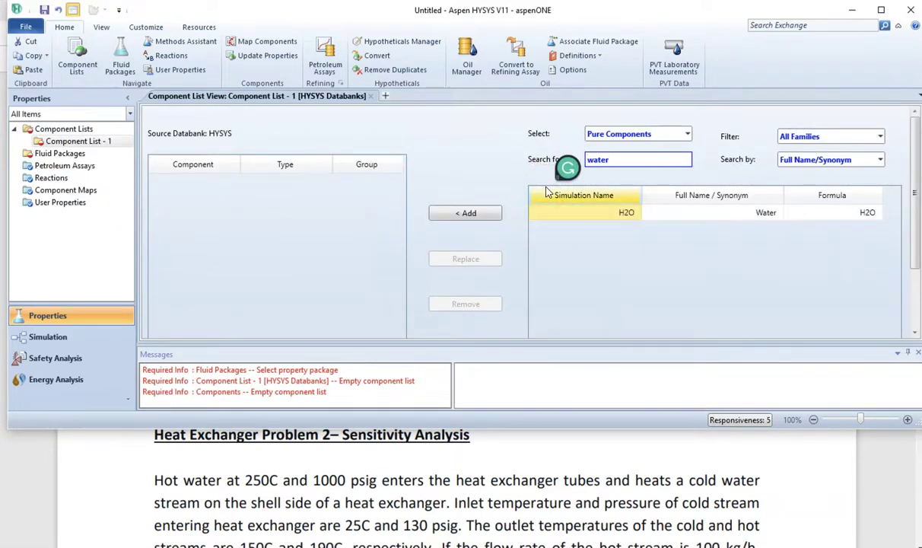
key(Return)
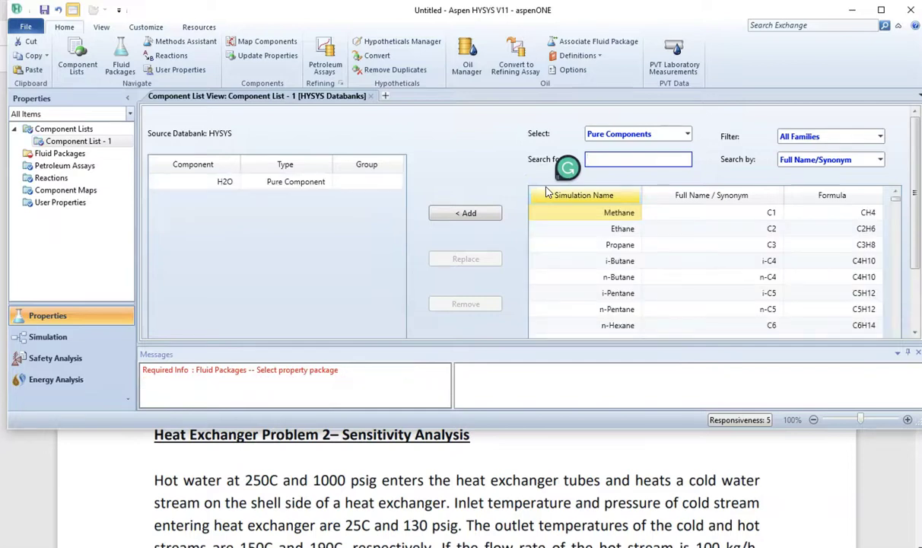
Step: Add a fluid package that uses the ASME Steam property package, as the workbook problem requires
click(78, 154)
drag(204, 14, 206, 308)
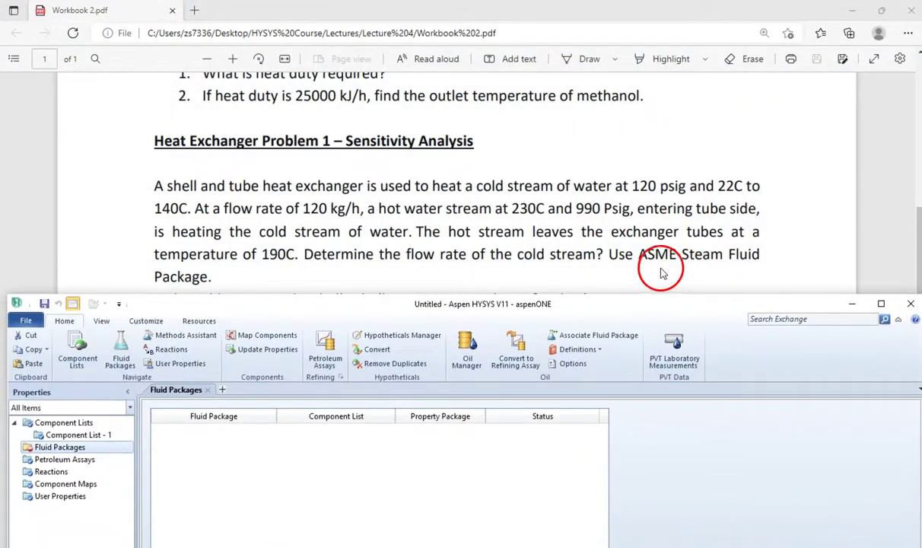
drag(598, 304, 593, 30)
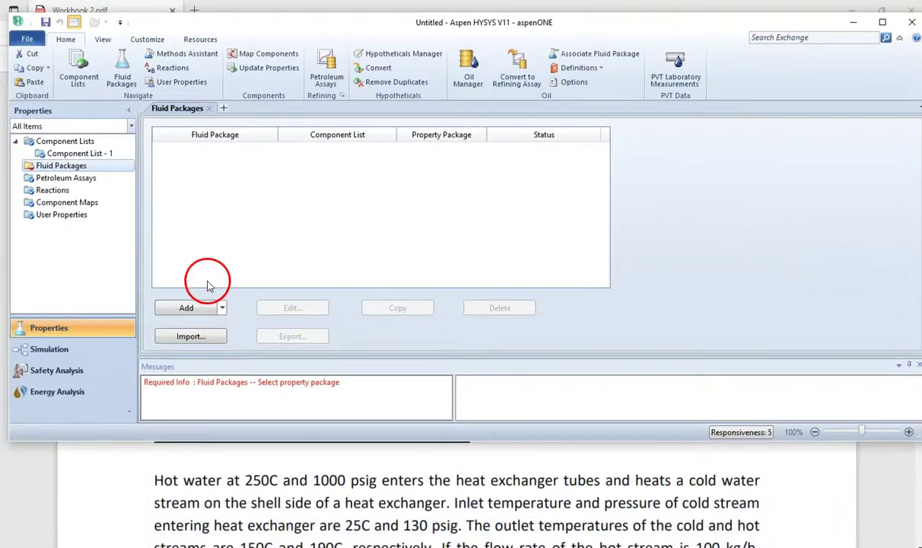
click(203, 308)
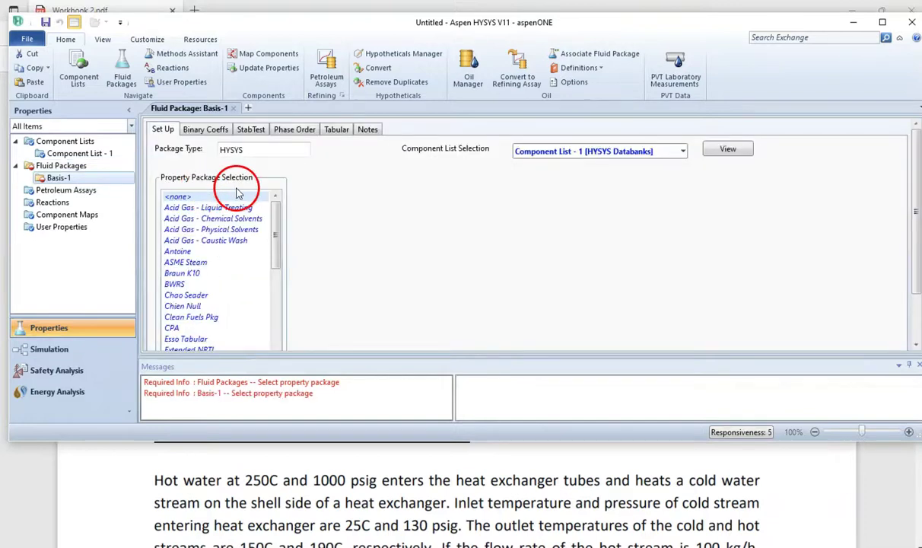
click(214, 262)
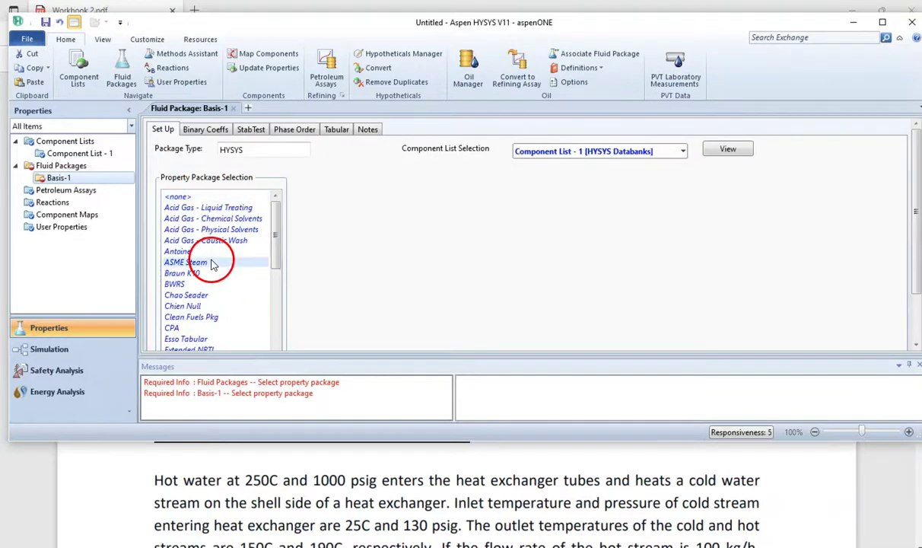
drag(916, 194, 916, 255)
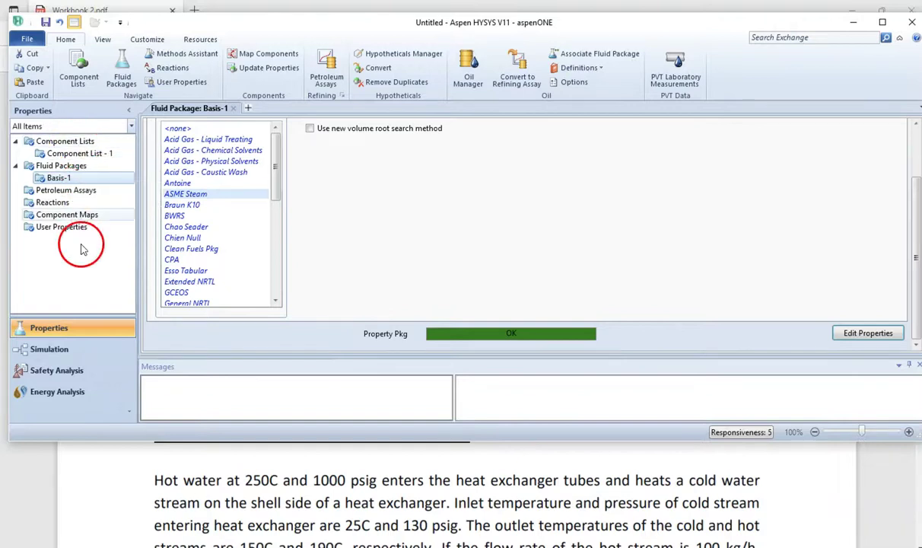
Step: Enter the simulation environment and place a heat exchanger on the main flowsheet
click(61, 347)
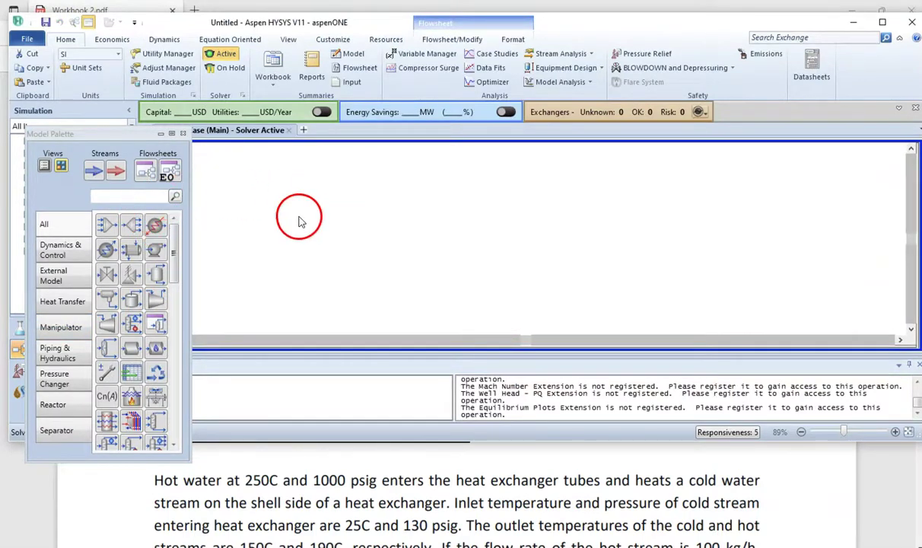
click(134, 255)
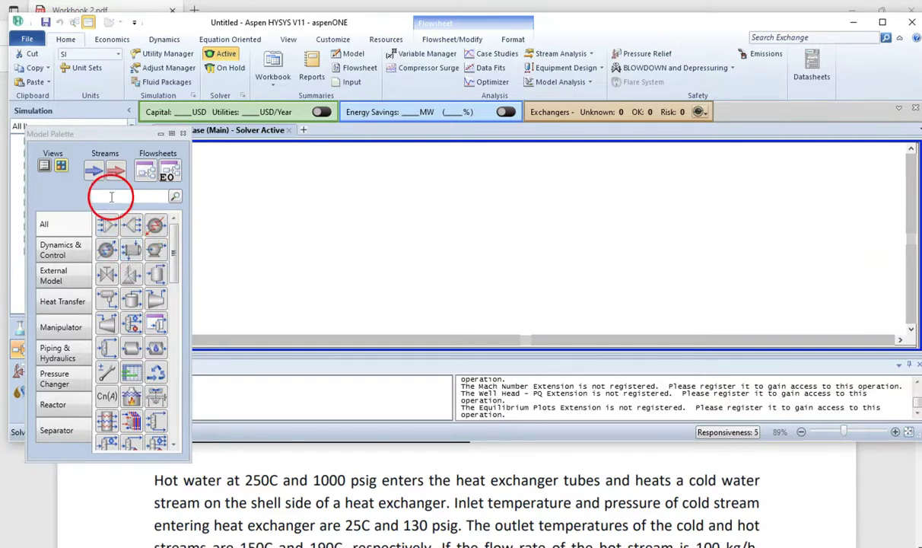
click(76, 303)
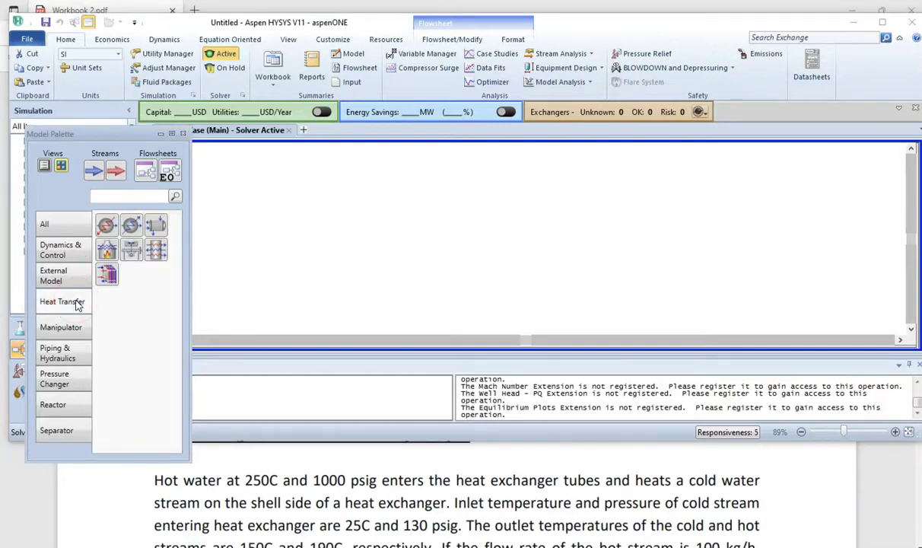
click(67, 232)
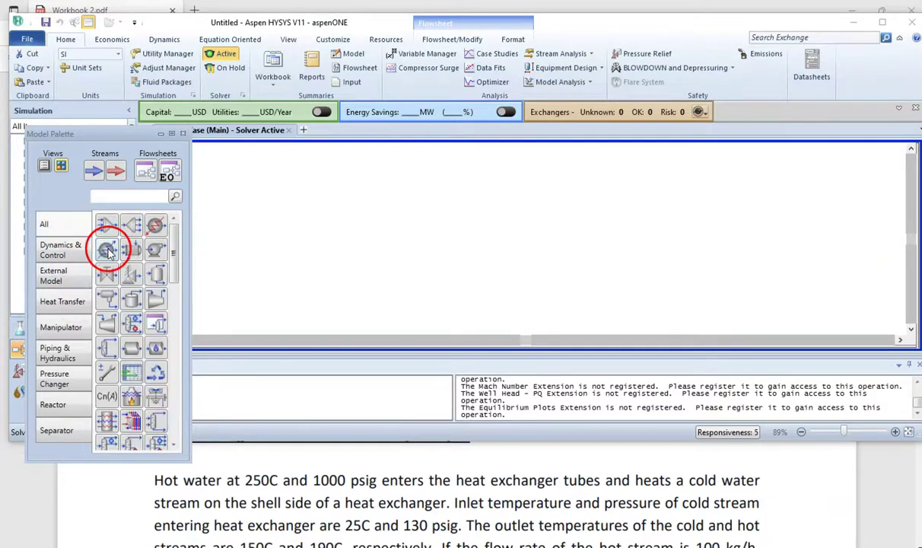
click(131, 249)
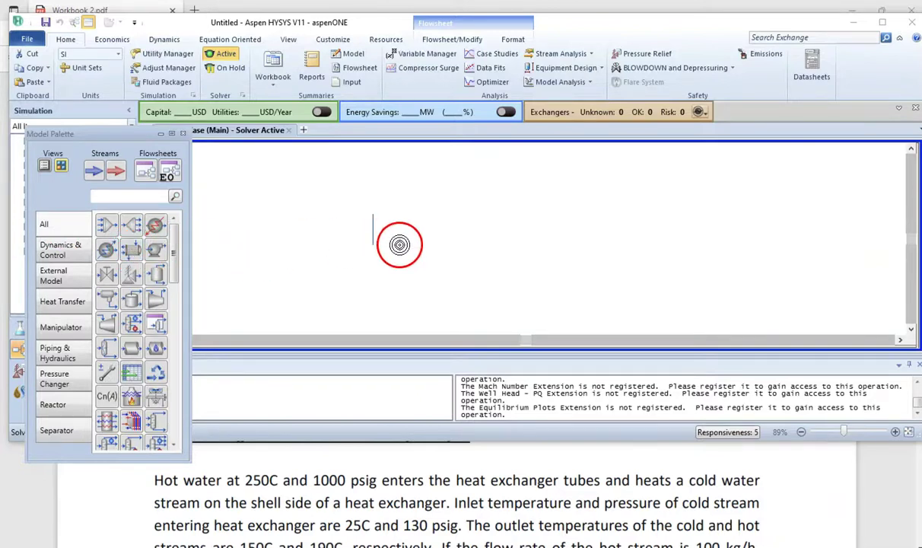
click(431, 225)
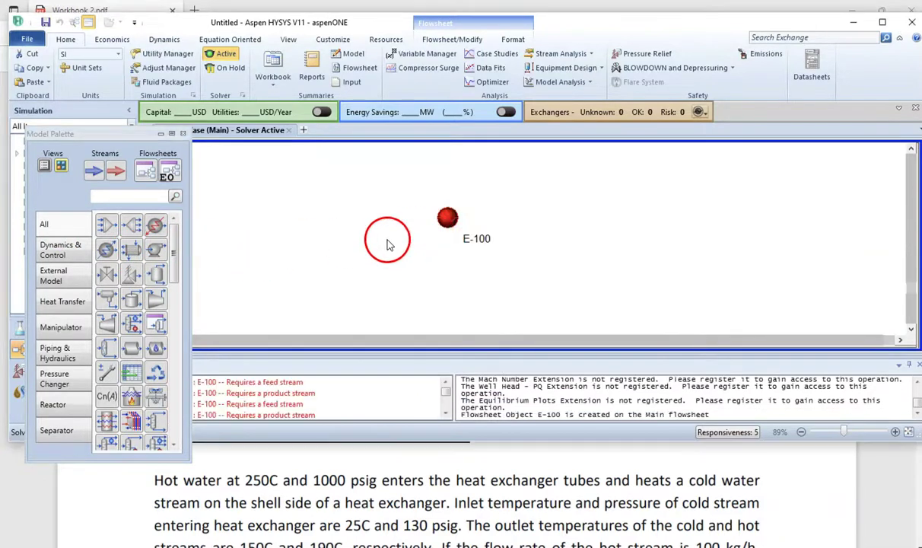
Step: Change the heat exchanger's flowsheet icon to the horizontal shell-and-tube symbol
right_click(443, 217)
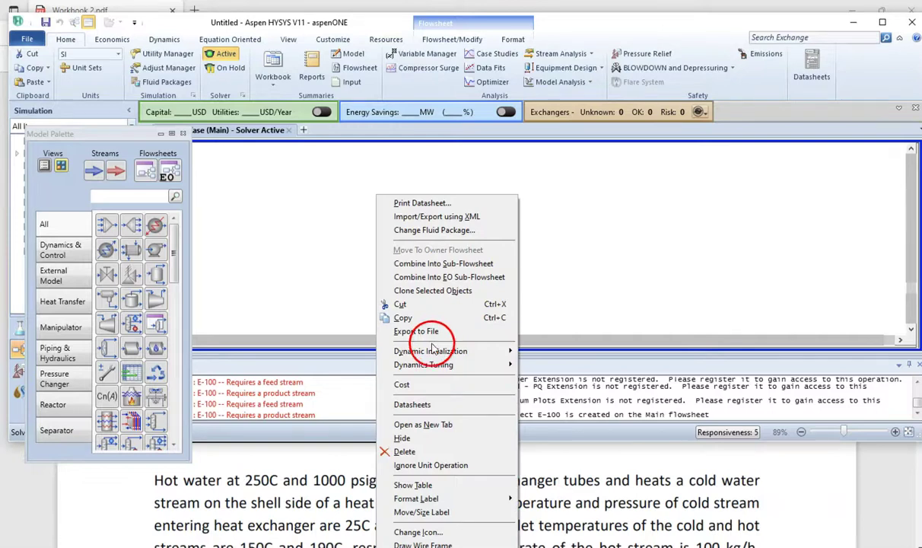
click(427, 534)
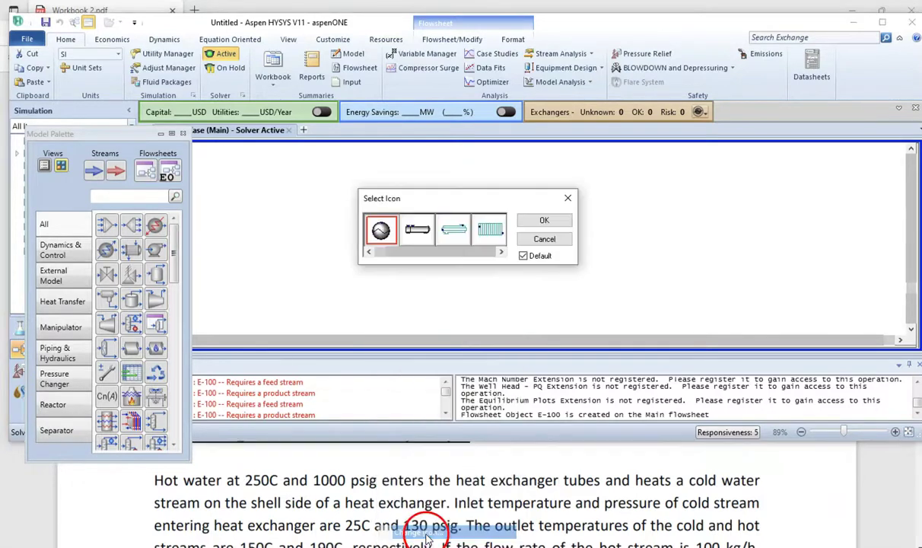
click(417, 232)
click(489, 238)
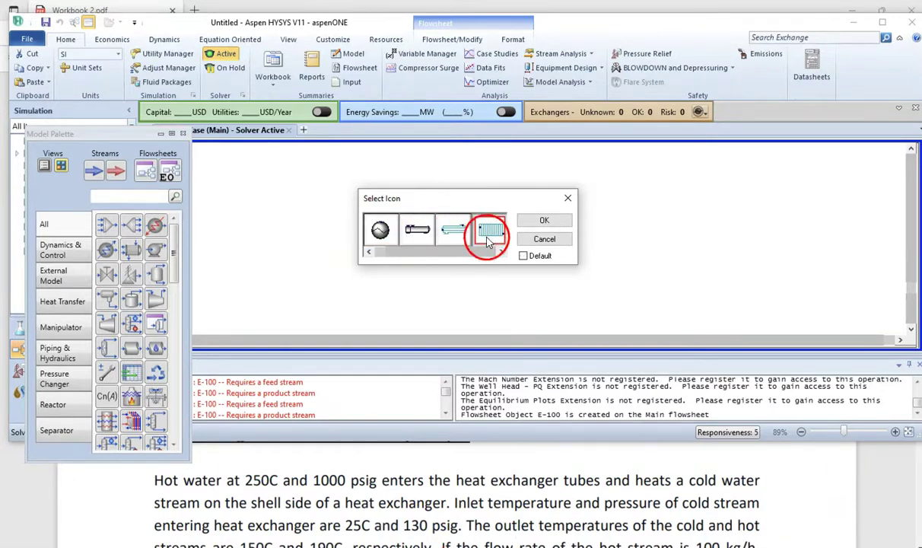
click(488, 237)
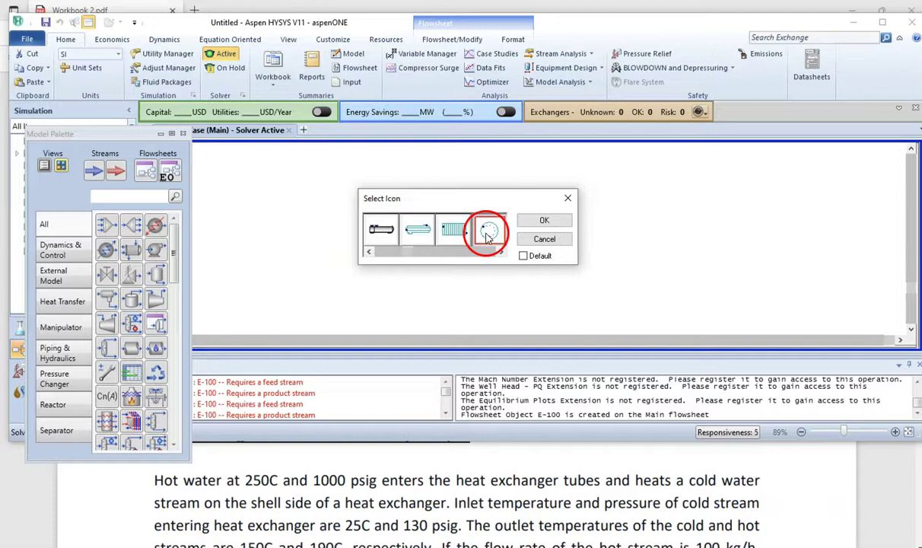
click(369, 252)
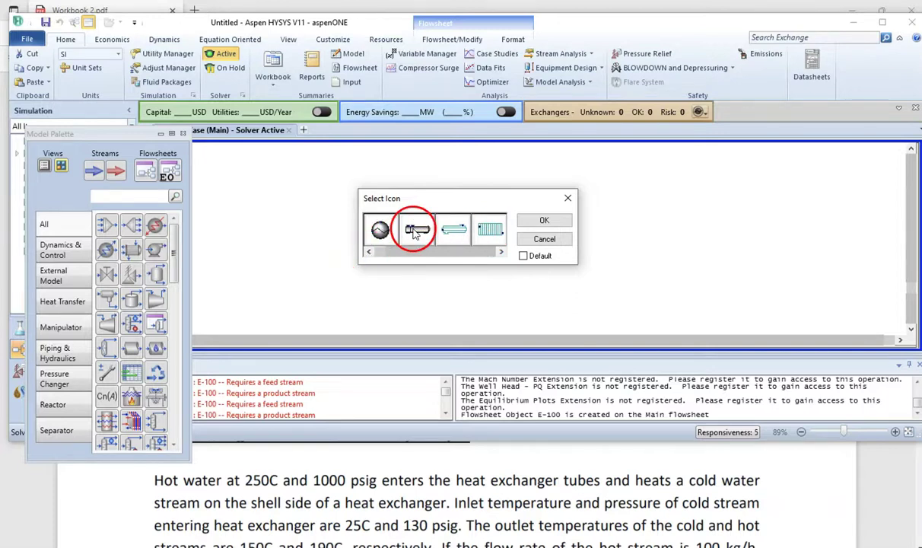
click(542, 222)
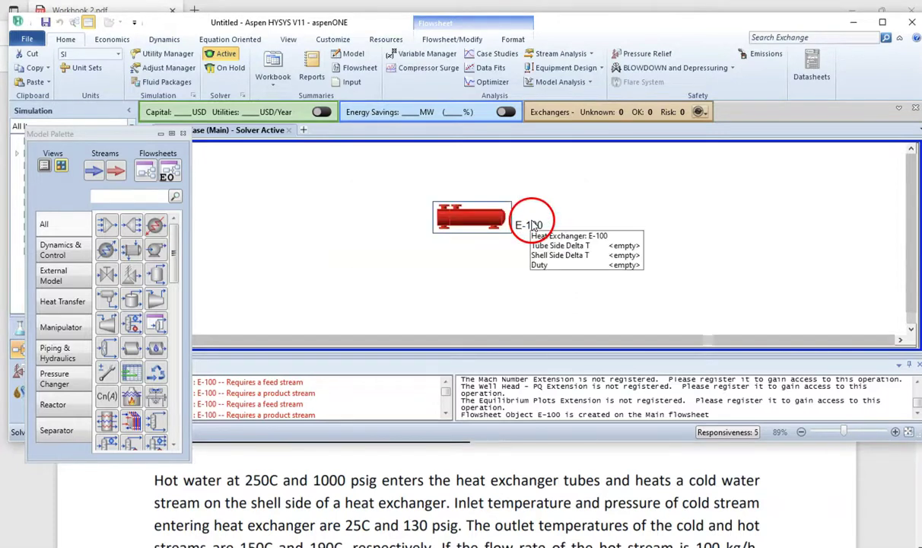
Step: Connect the heat exchanger's streams, naming them Tube Inlet, Tube Outlet, Shell Inlet and Shell Outlet
click(470, 220)
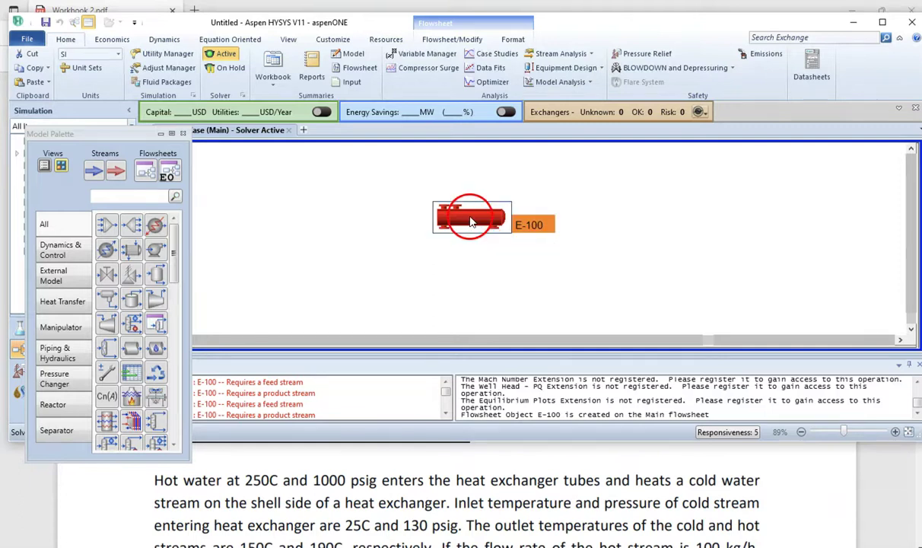
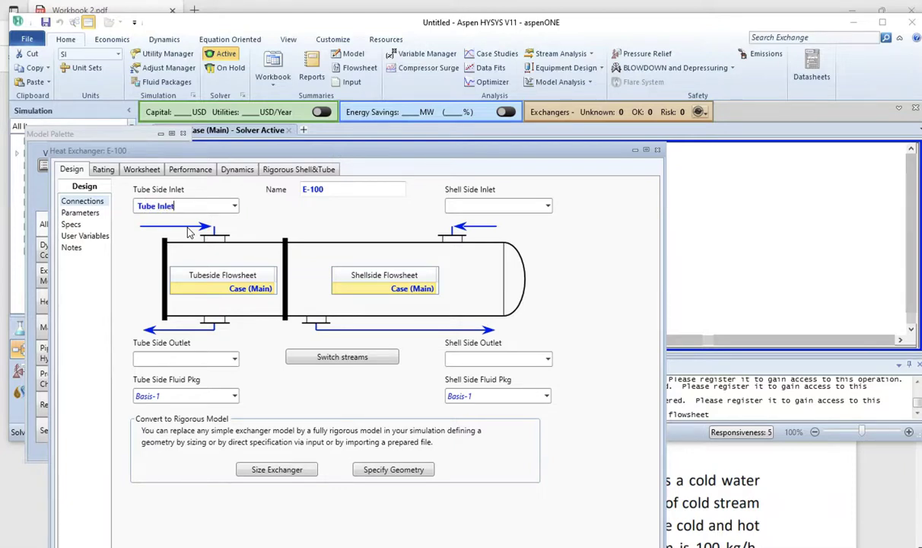
click(164, 357)
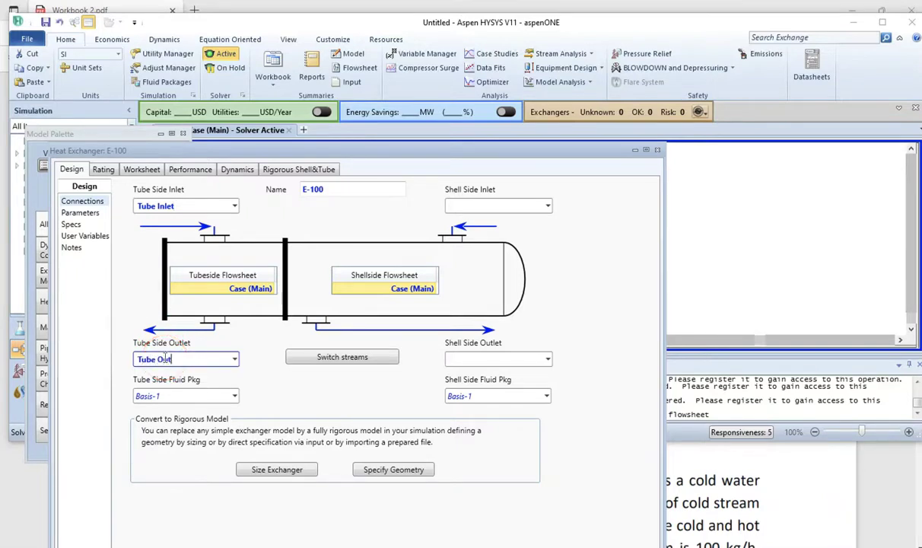
click(465, 206)
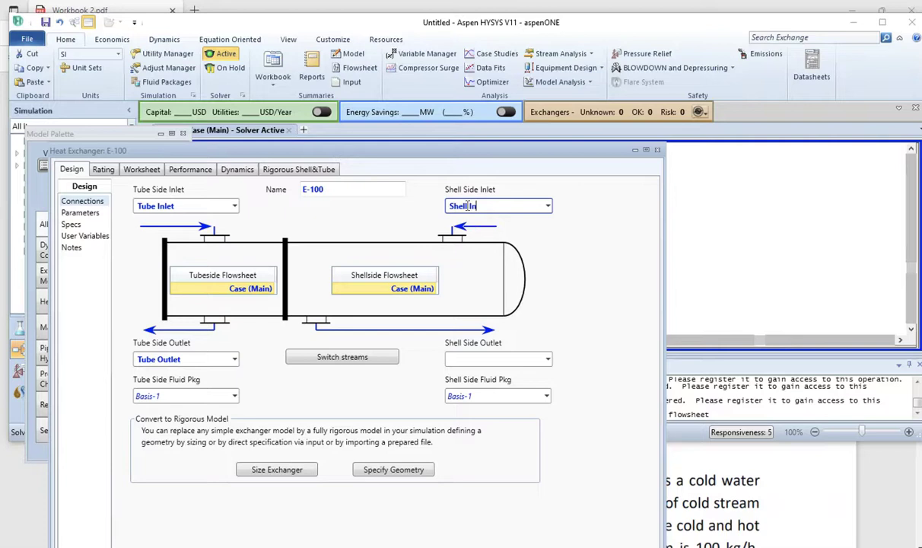
click(489, 360)
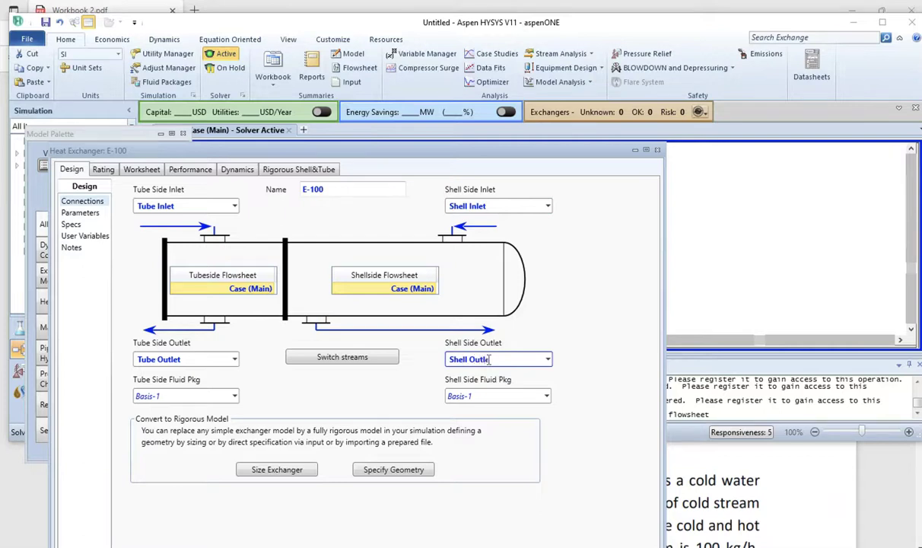
click(449, 351)
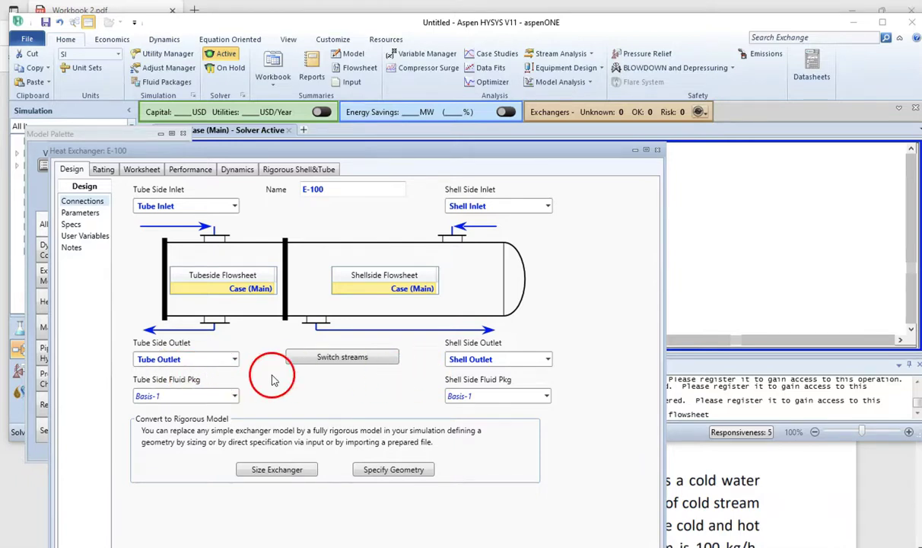
Step: Check the fluid packages available for the exchanger's tube side and shell side
click(235, 396)
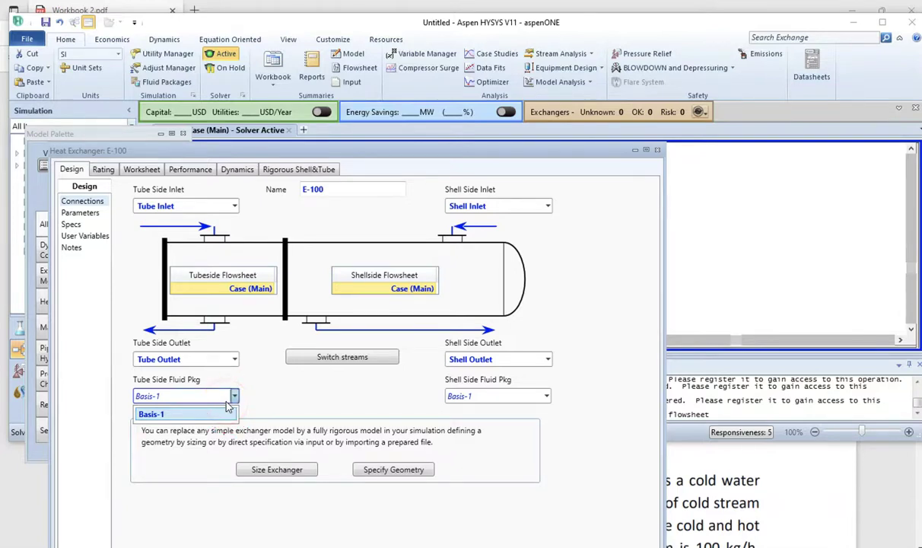
click(270, 409)
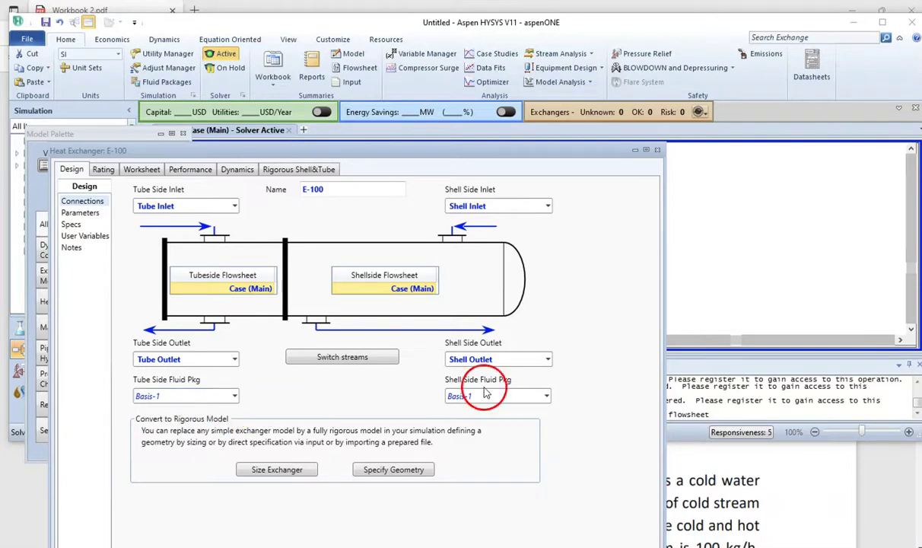
click(547, 397)
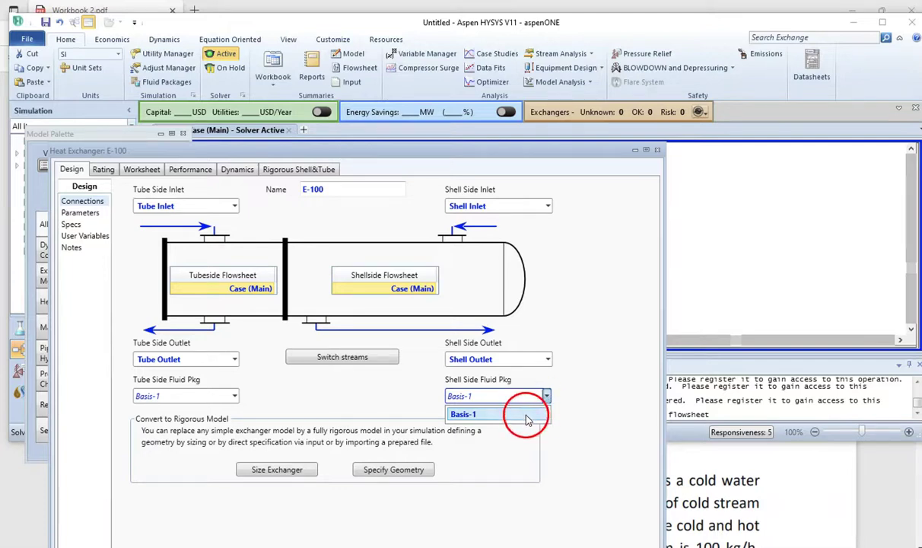
Step: Open the heat exchanger's worksheet conditions and arrange its window side by side with the Workbook 2 PDF
click(580, 376)
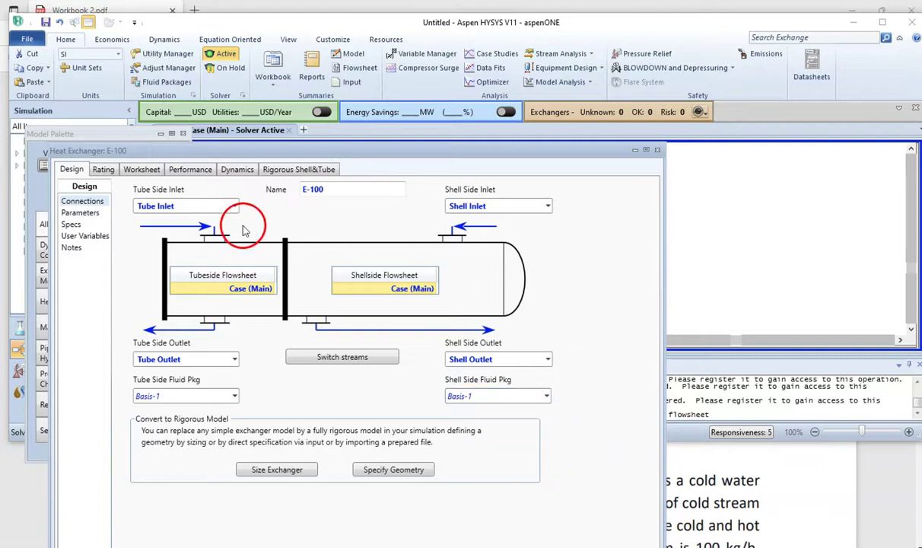
click(143, 170)
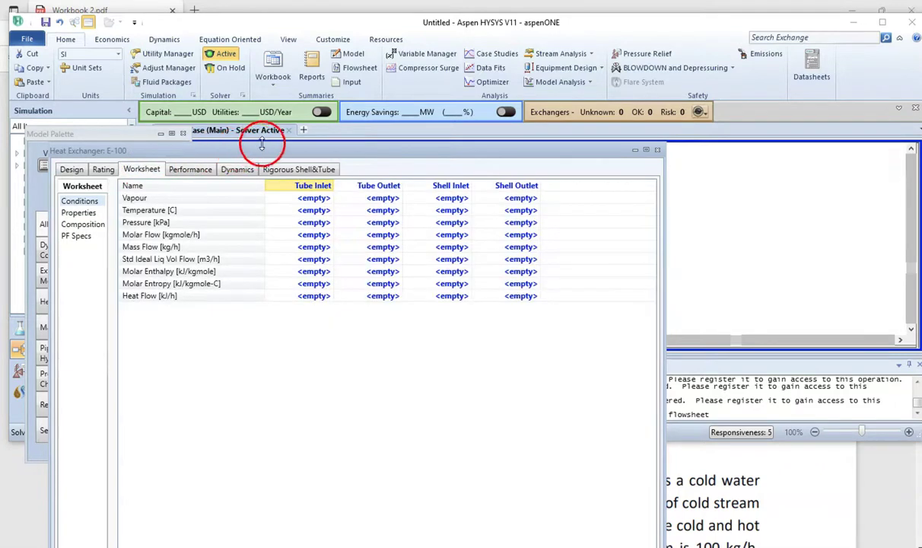
drag(270, 150, 513, 38)
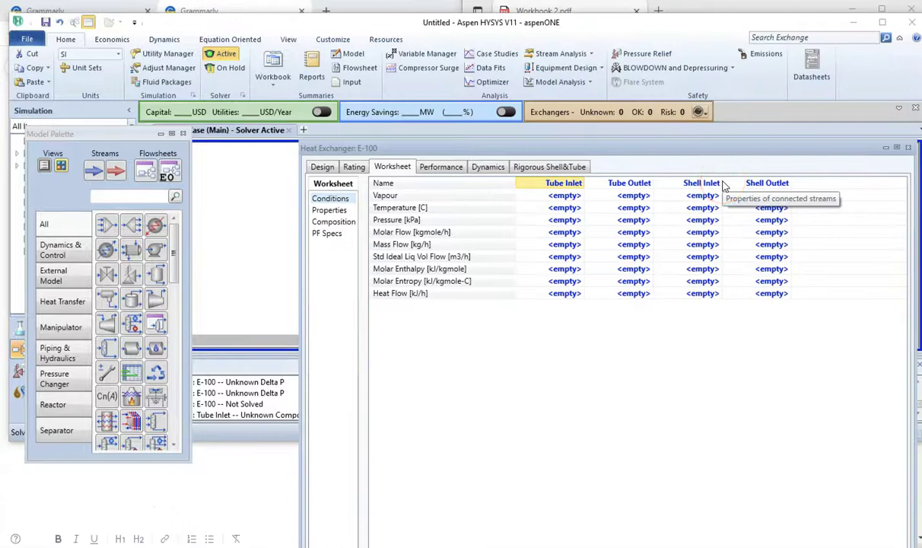
key(super+Left)
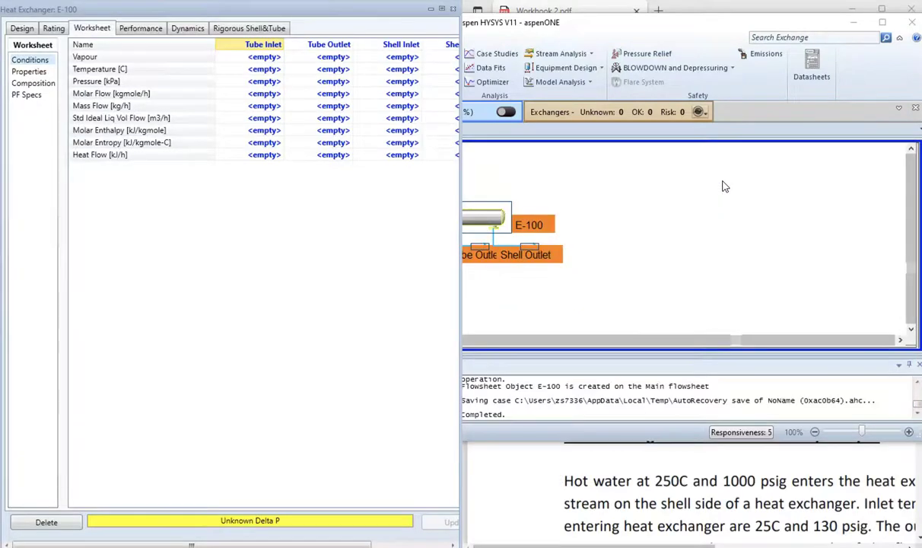
click(752, 156)
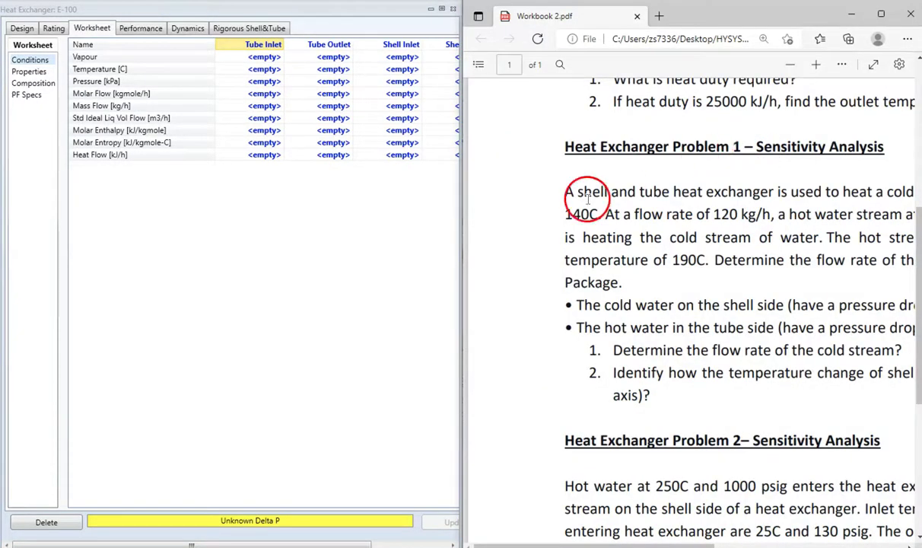
Step: Read the Heat Exchanger Problem 1 statement in the PDF for the stream temperatures, pressures, flow rate and pressure drops
scroll(687, 307, right, 3)
scroll(688, 308, right, 10)
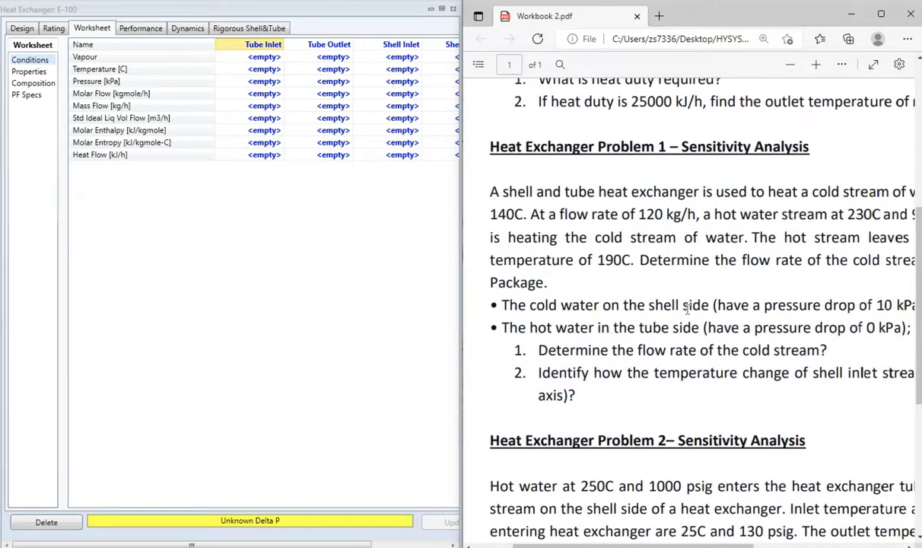
scroll(688, 308, right, 3)
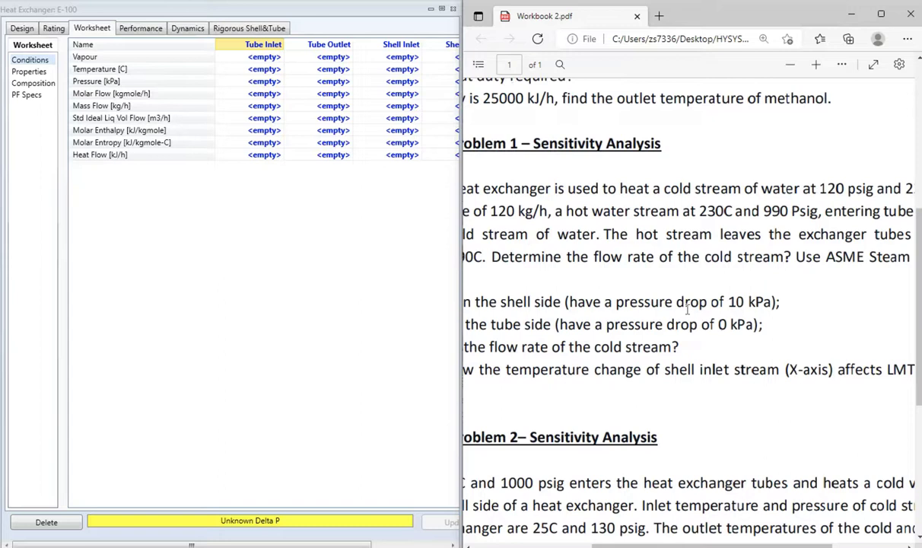
scroll(688, 308, right, 3)
scroll(688, 308, left, 12)
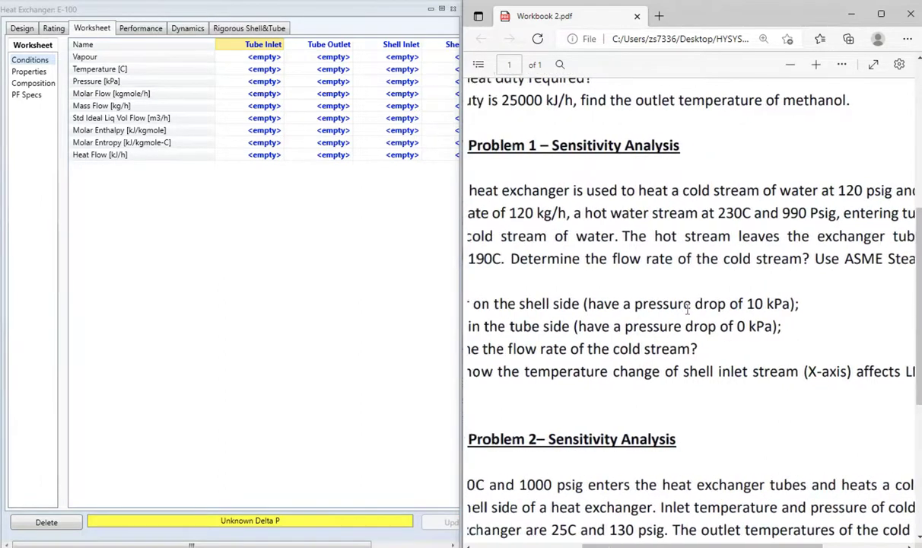
scroll(688, 308, left, 5)
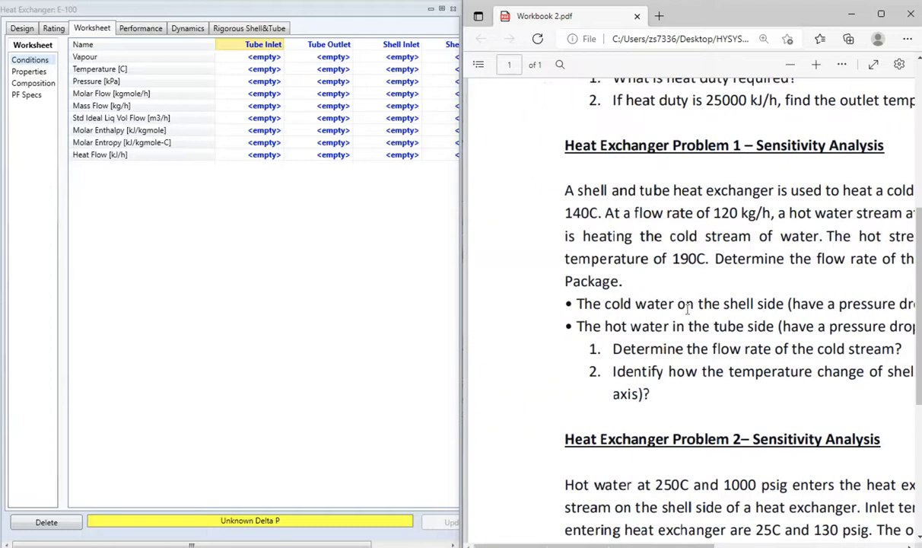
scroll(688, 307, right, 1)
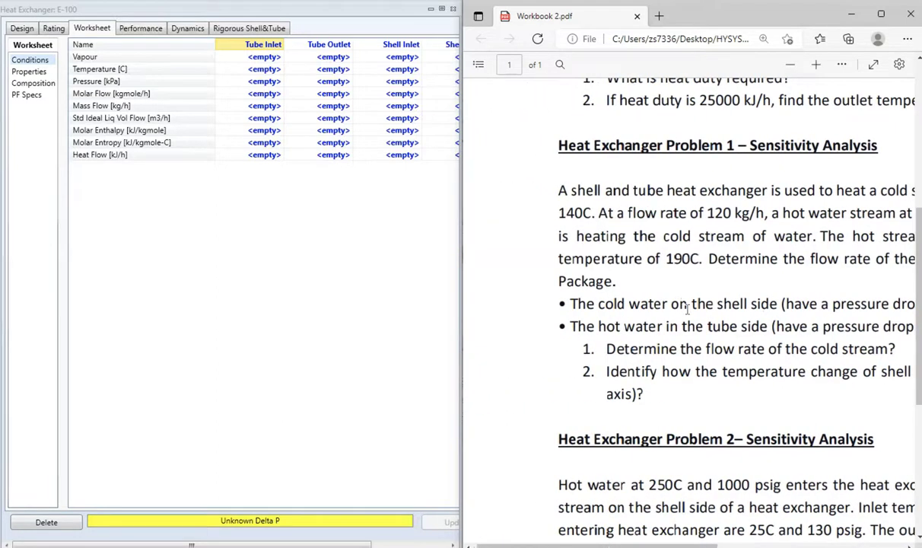
scroll(688, 308, right, 3)
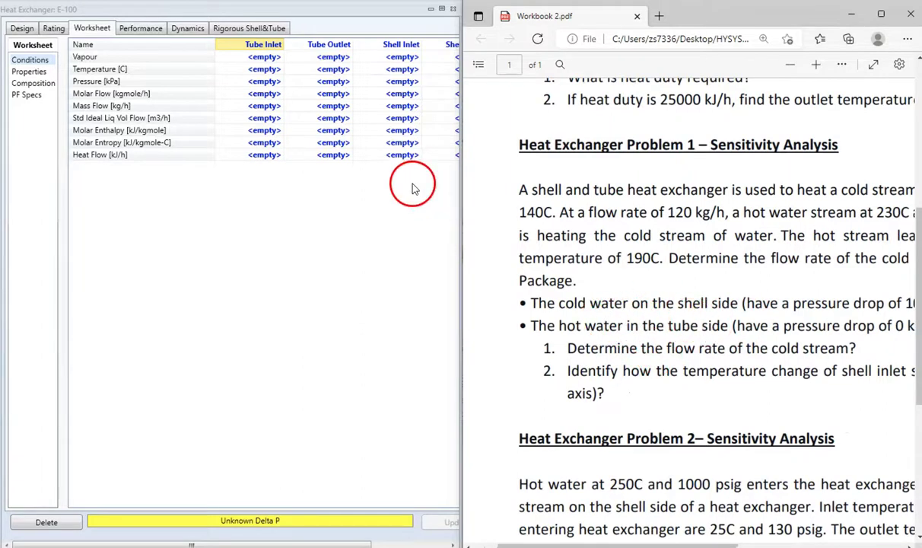
scroll(779, 256, right, 10)
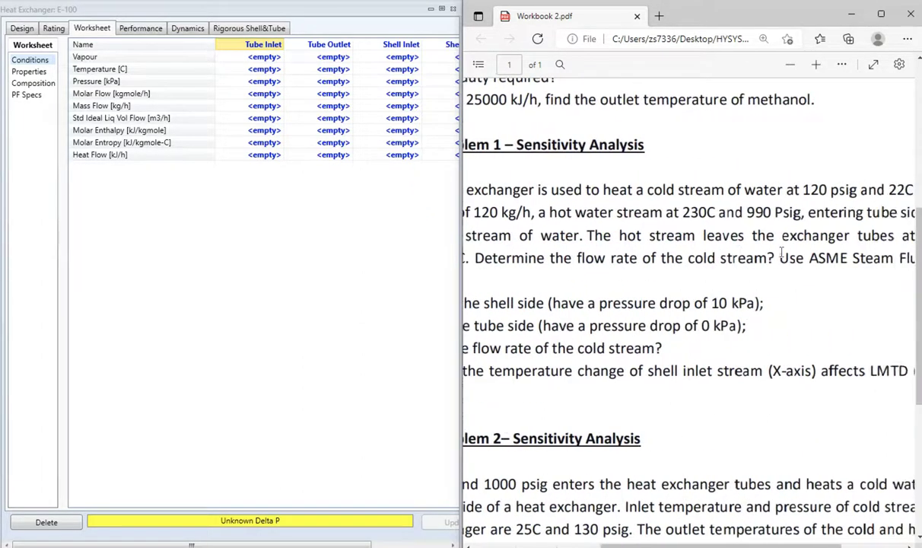
scroll(809, 226, right, 3)
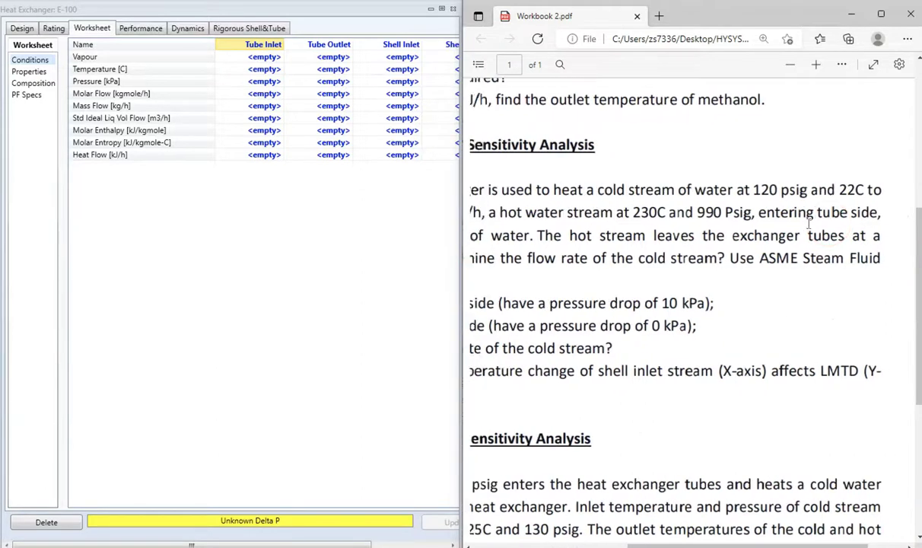
scroll(809, 223, left, 1)
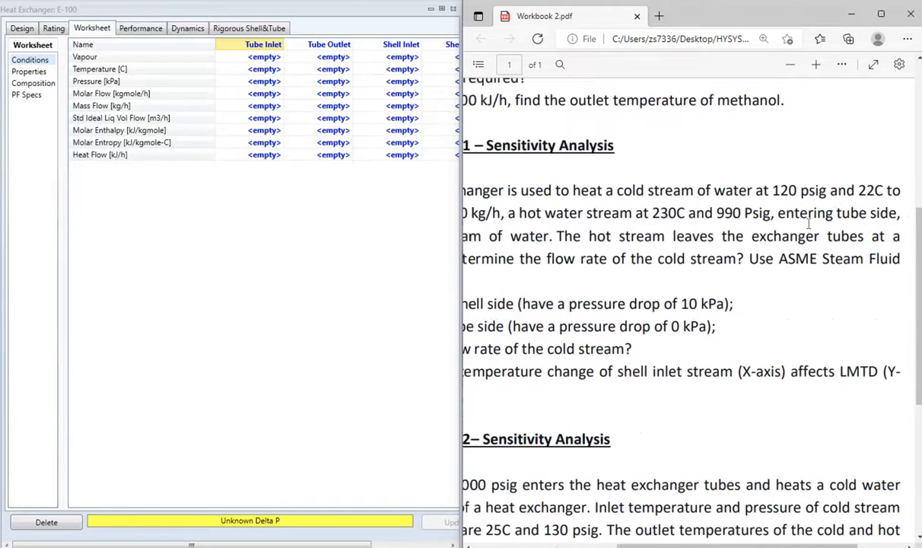
Step: Set the Shell Inlet stream's temperature to 22 C and its pressure to 120 psig in the exchanger worksheet
click(397, 71)
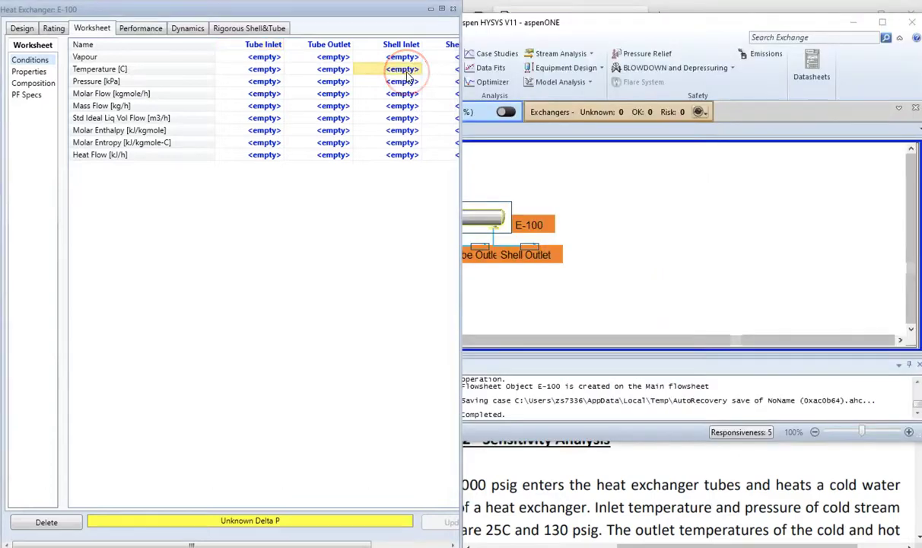
text(22)
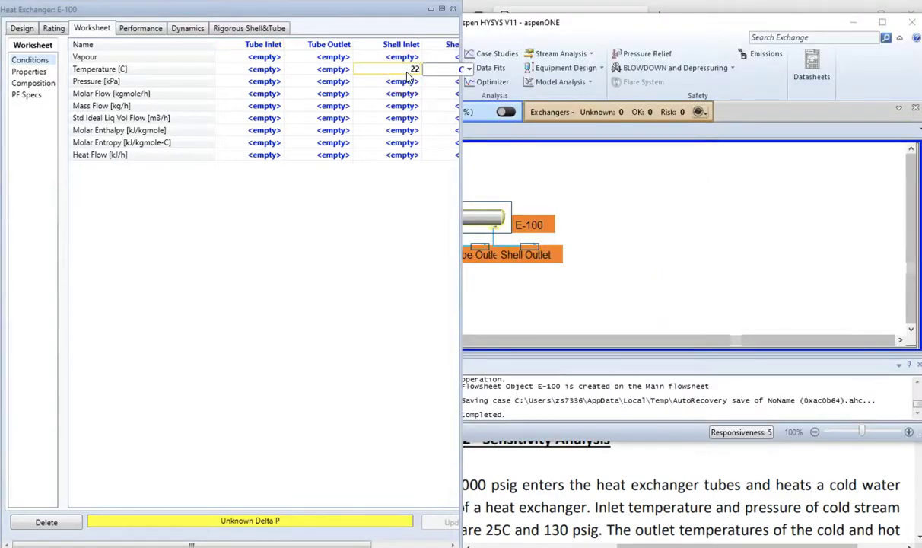
key(Return)
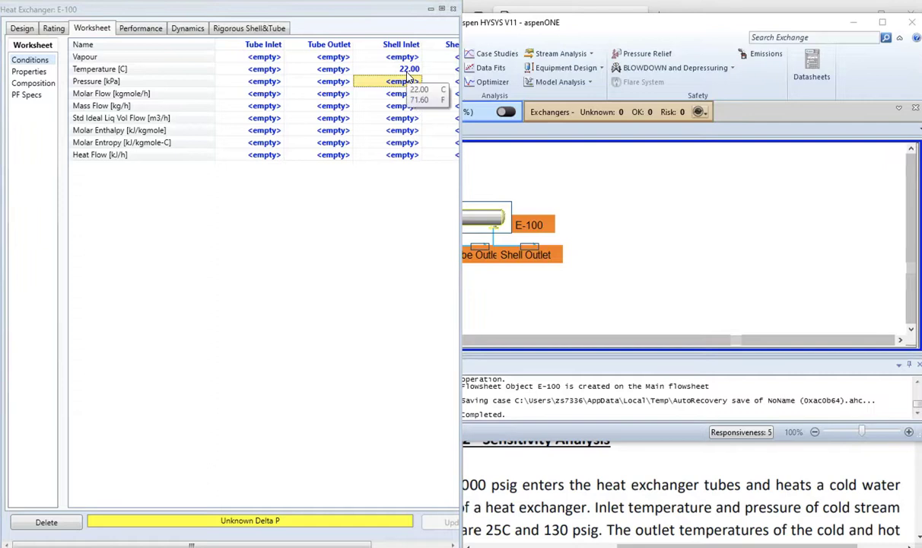
text(130)
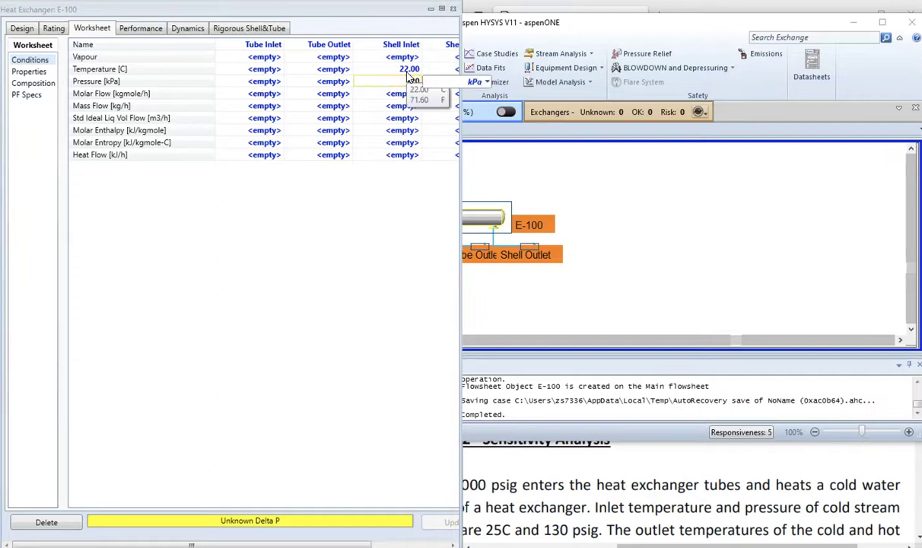
text(20)
click(487, 82)
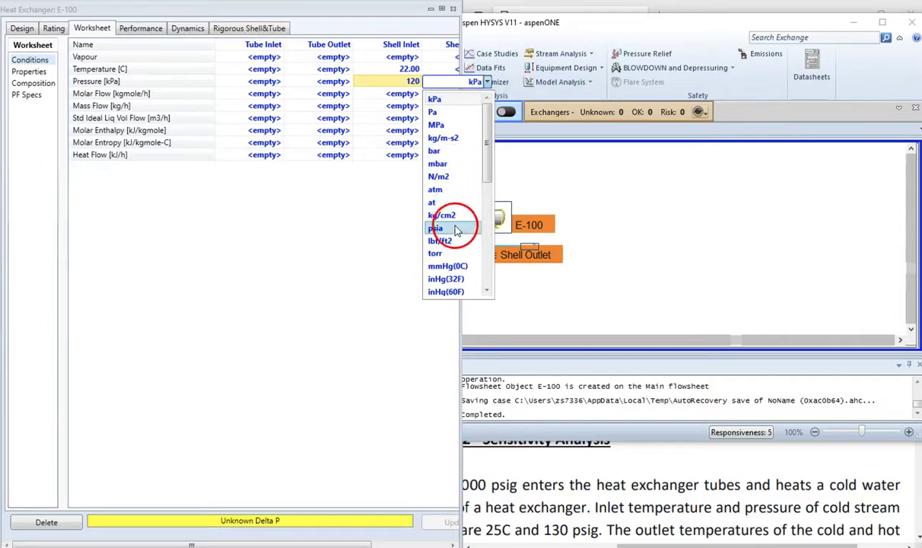
scroll(459, 240, down, 5)
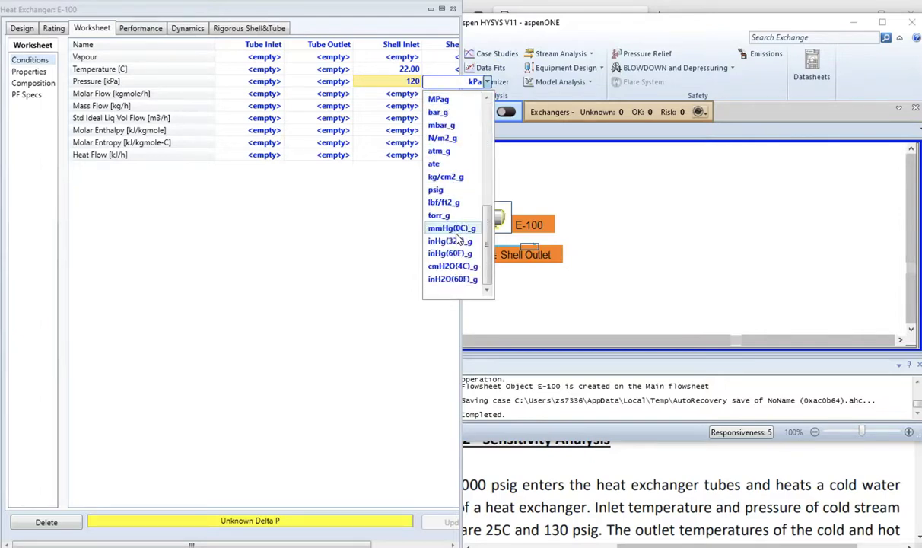
click(443, 190)
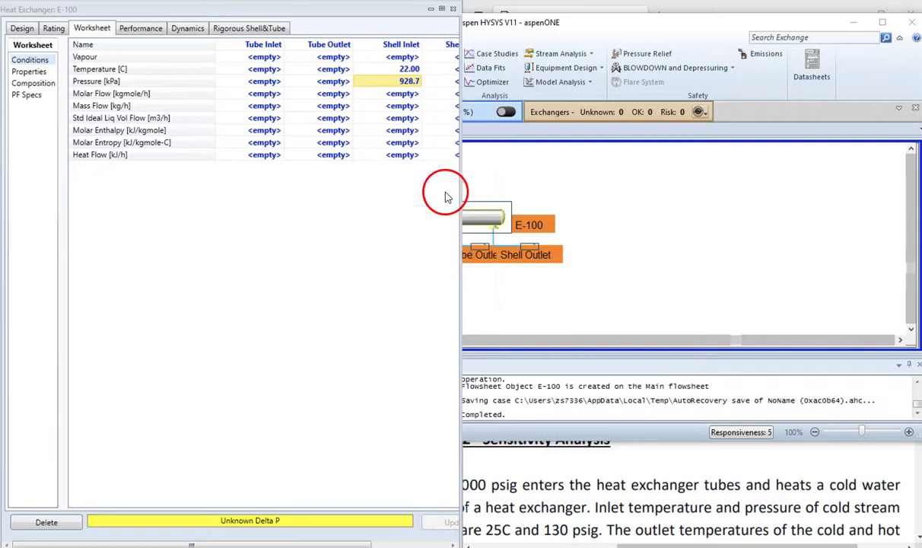
Step: Consult Problem 1 for the cold stream's outlet condition and set the Shell Outlet temperature to 140 C
click(630, 489)
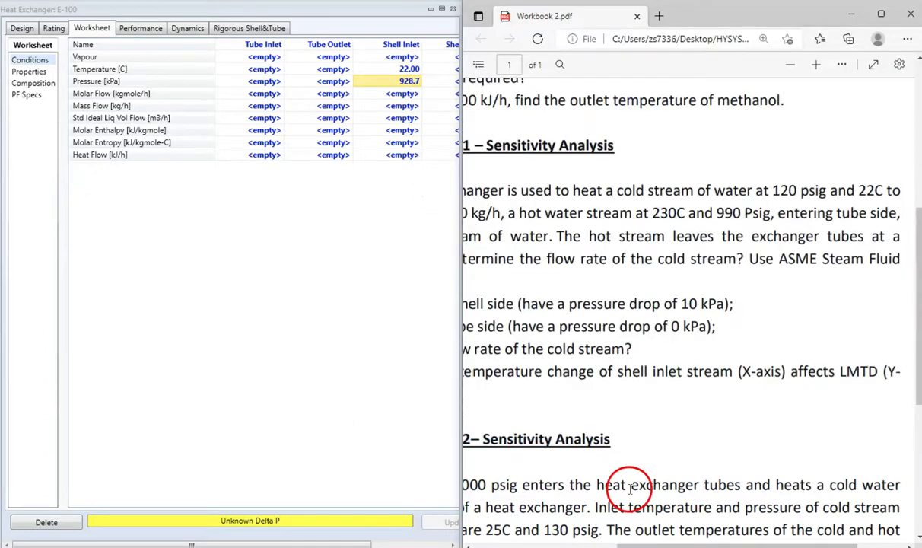
scroll(622, 311, left, 3)
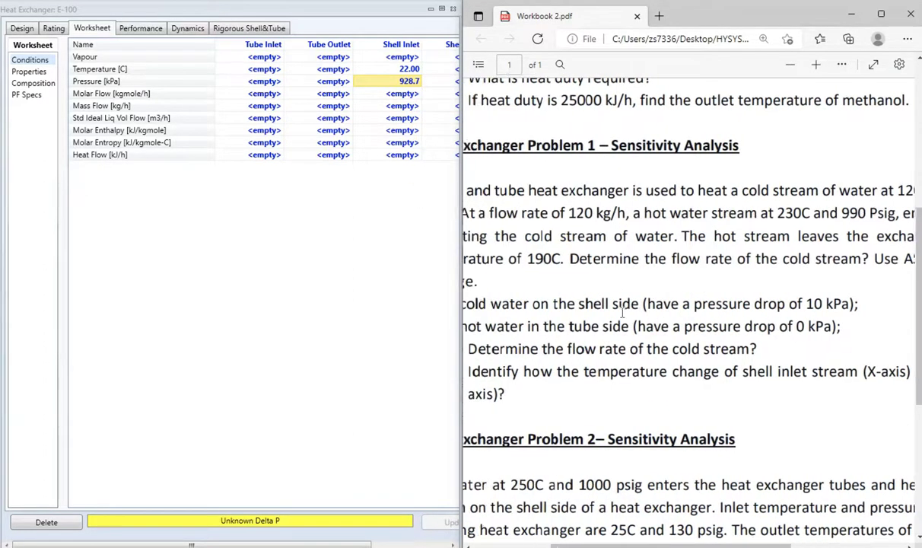
scroll(622, 310, left, 2)
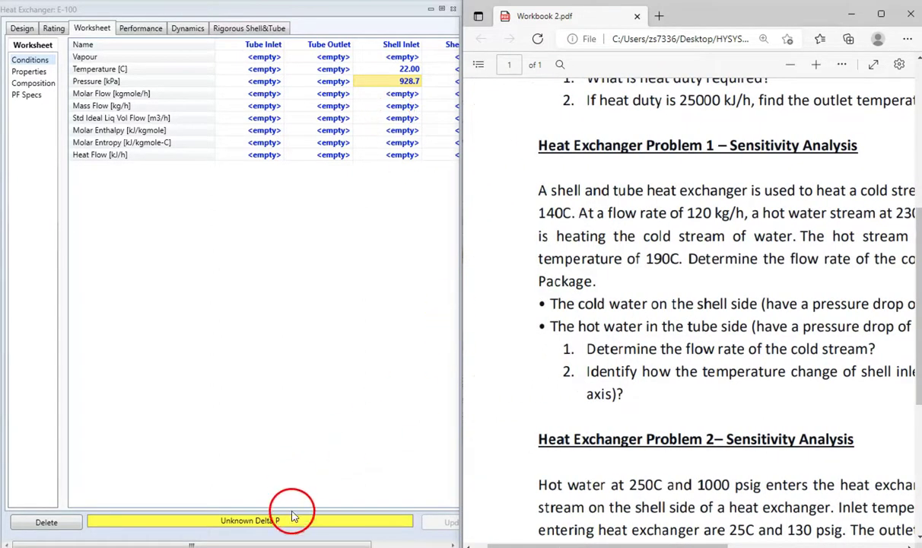
drag(332, 545, 351, 544)
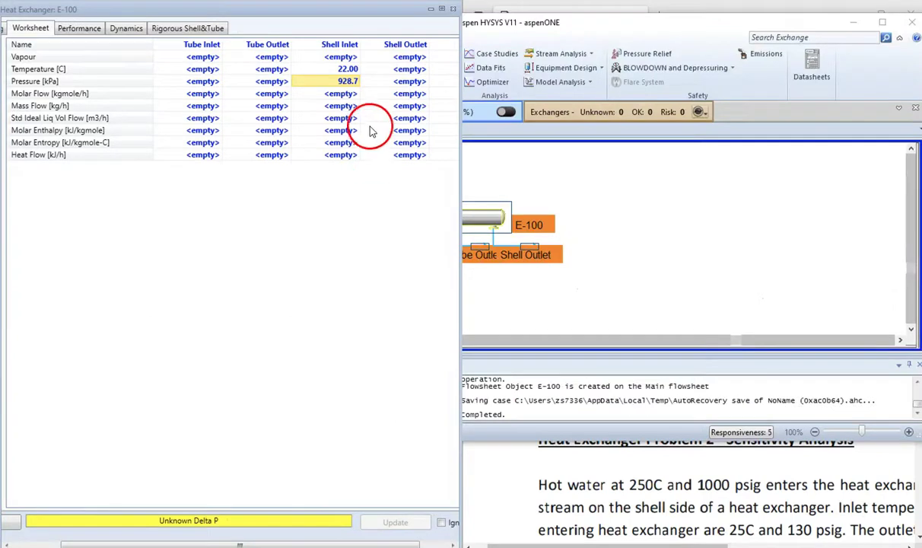
click(401, 69)
text(140)
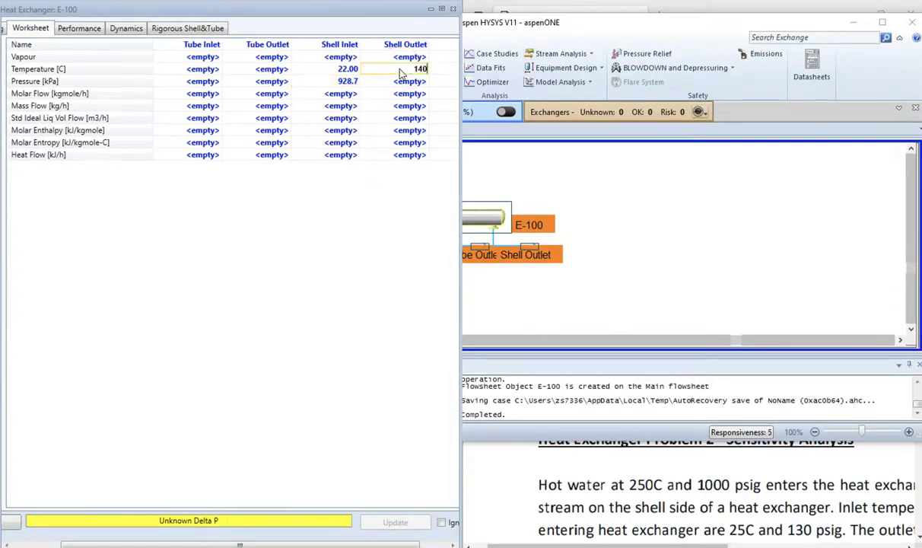
key(Return)
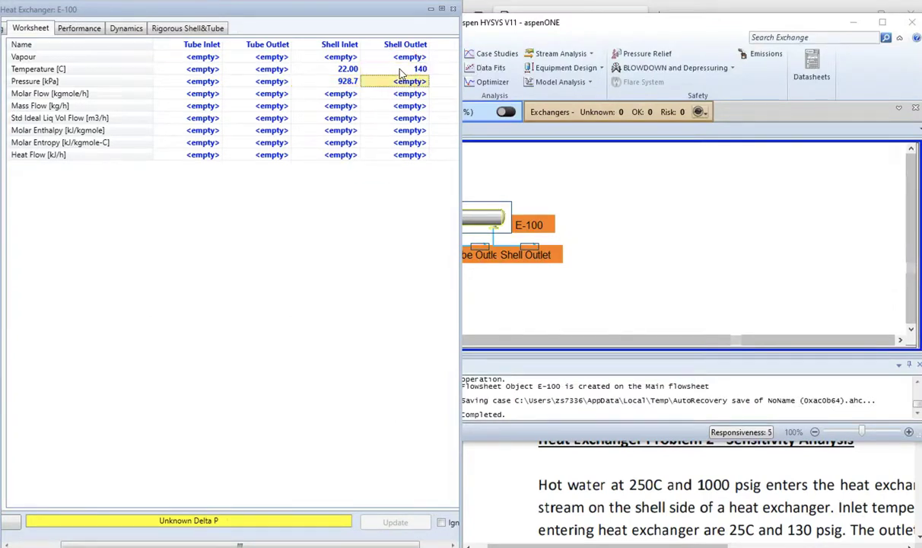
Step: Check the hot stream data in Problem 1 and set the Tube Inlet mass flow to 120 kg/h
click(622, 473)
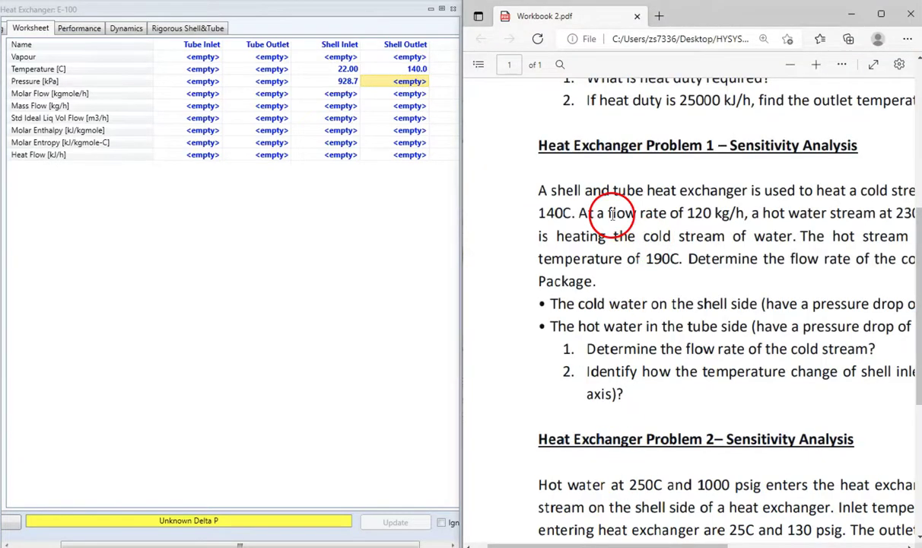
scroll(696, 241, right, 1)
scroll(695, 245, right, 1)
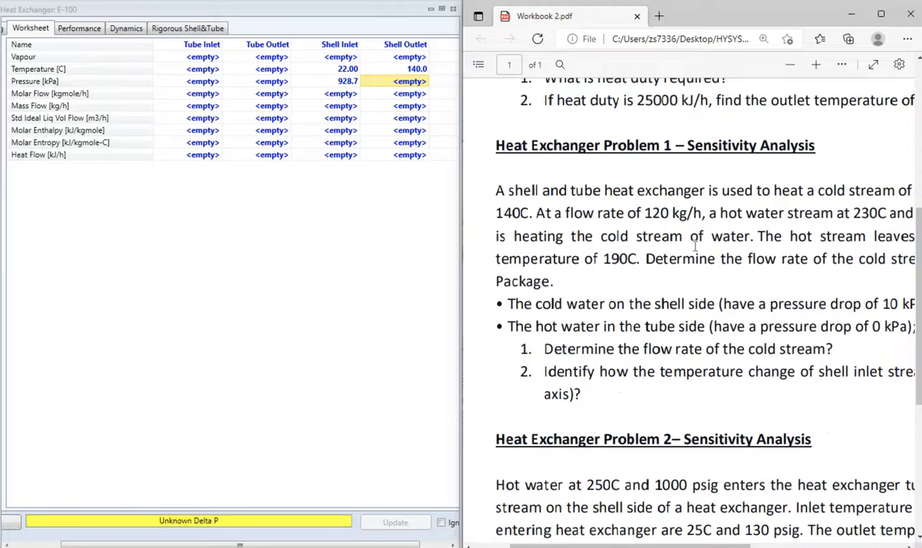
scroll(696, 245, right, 2)
scroll(696, 245, right, 2)
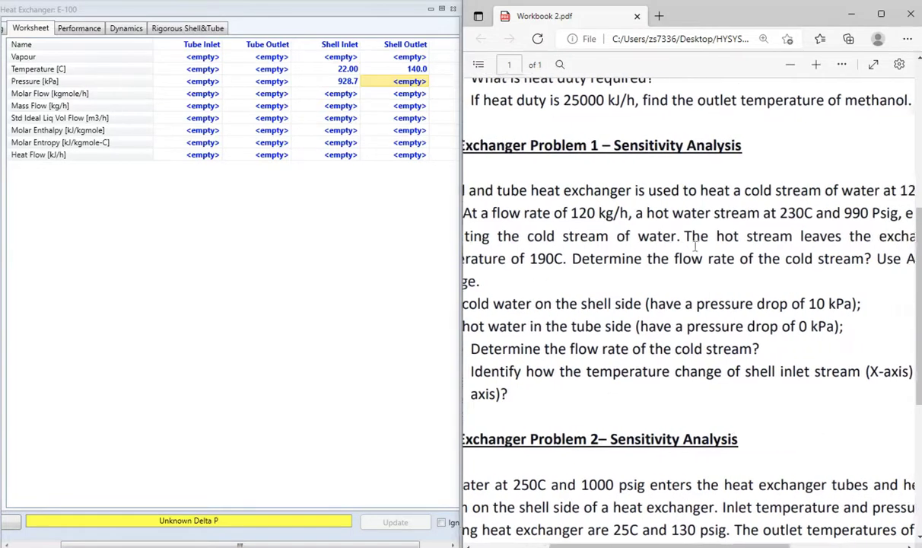
scroll(696, 245, right, 2)
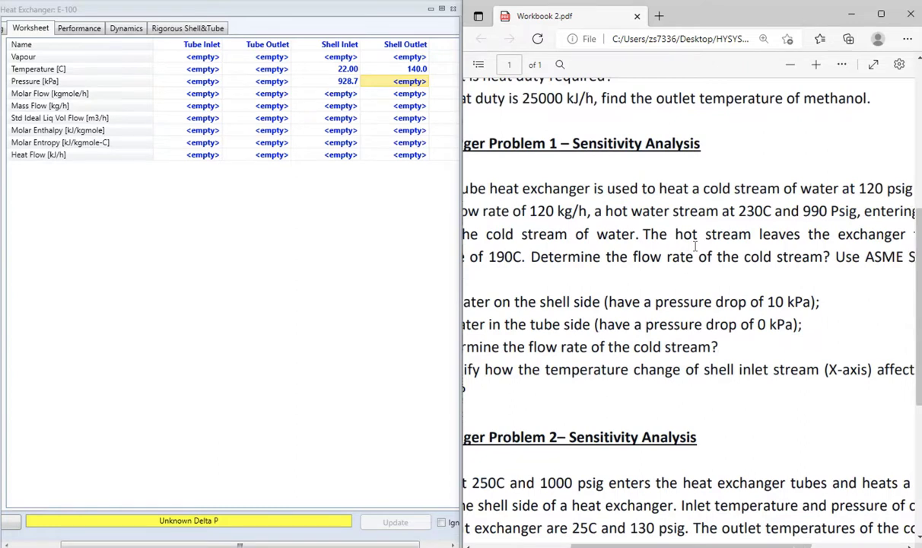
scroll(696, 246, left, 4)
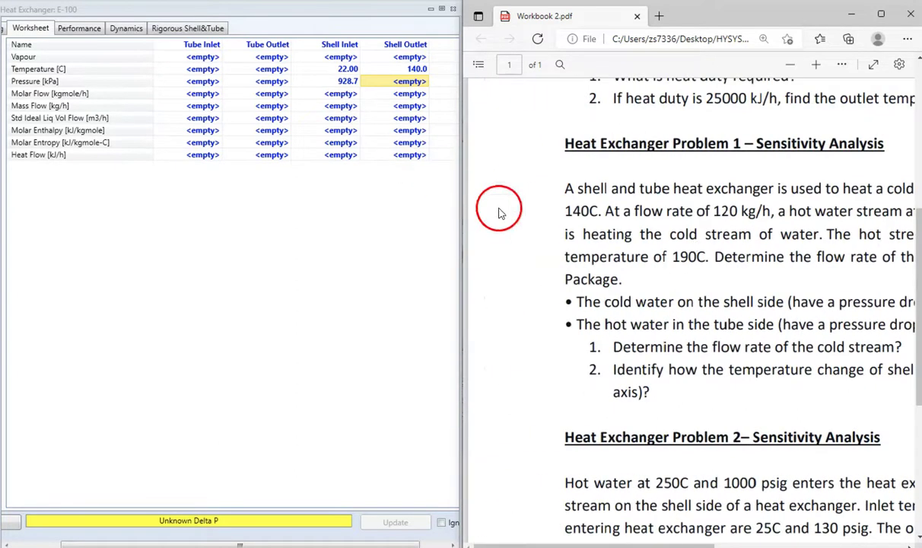
click(190, 107)
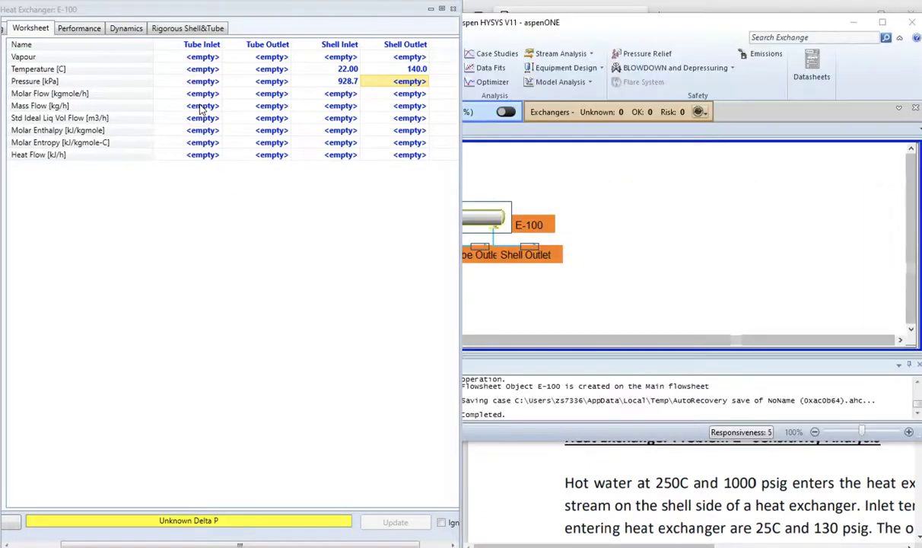
text(120)
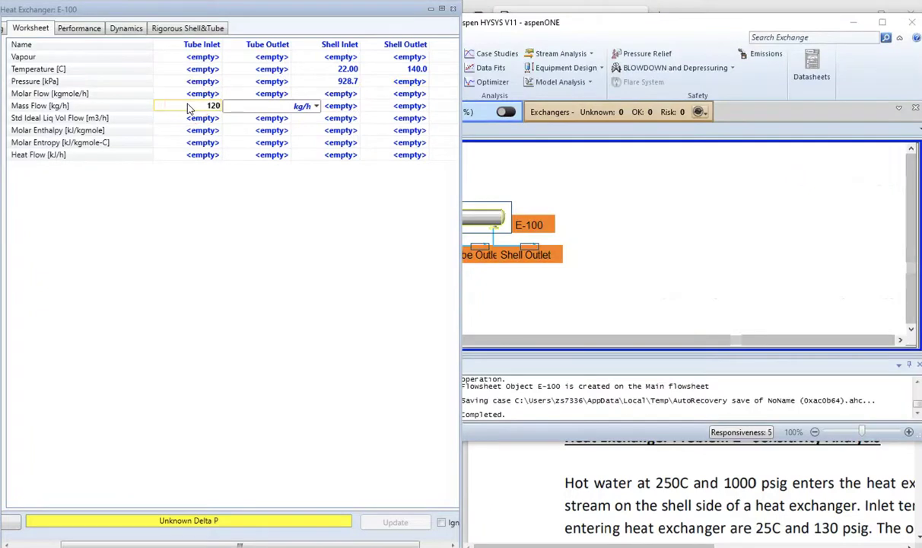
key(Return)
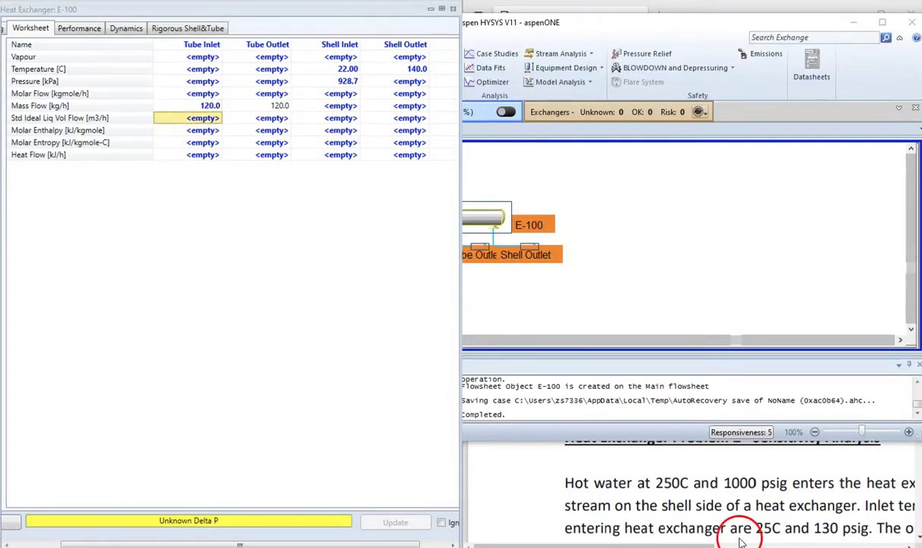
Step: Check the hot stream's inlet condition in Problem 1 and set the Tube Inlet temperature to 230 C
click(690, 495)
scroll(651, 303, right, 5)
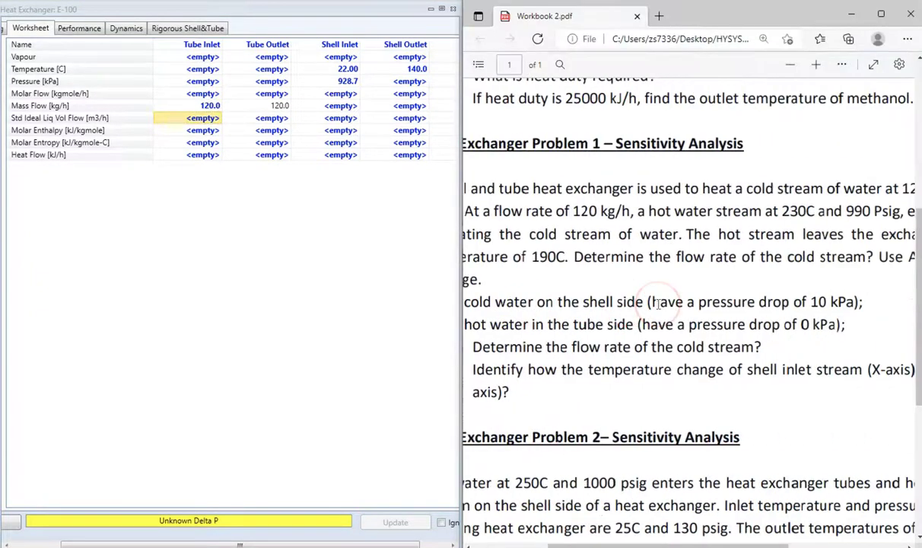
click(203, 70)
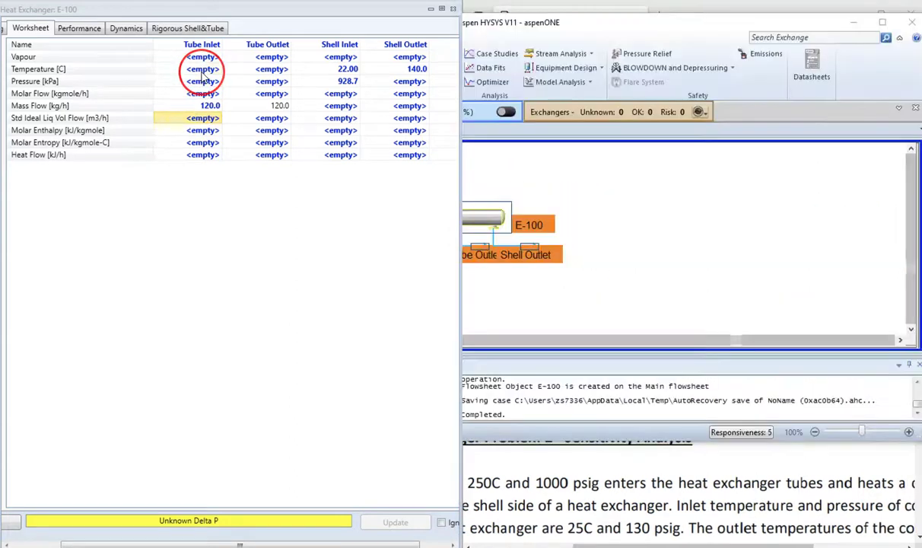
text(230)
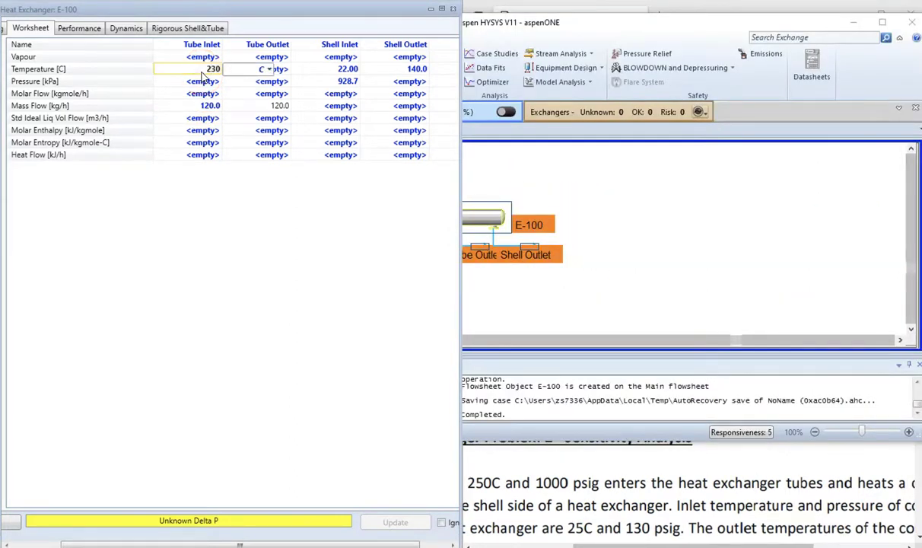
key(Return)
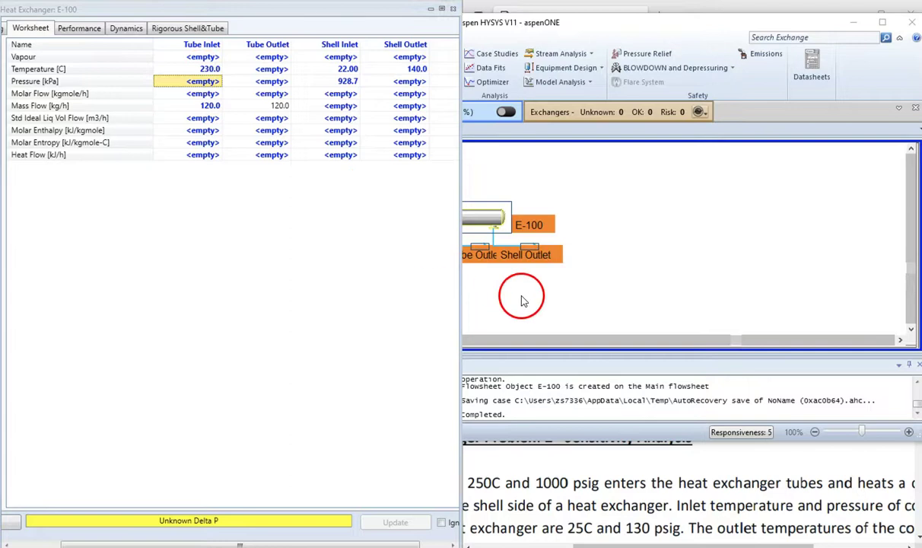
Step: Consult Problem 1 for the hot stream's inlet pressure and set the Tube Inlet pressure to 990 psig
click(569, 465)
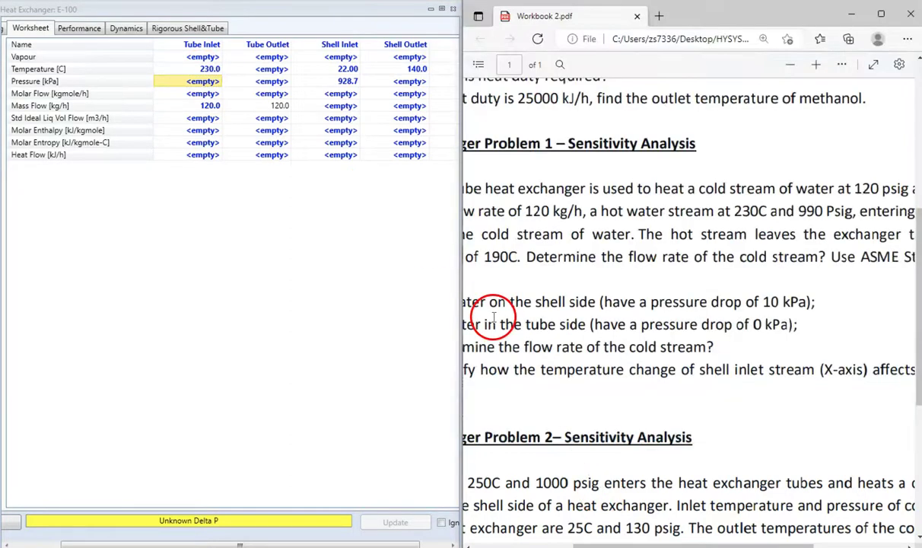
click(208, 85)
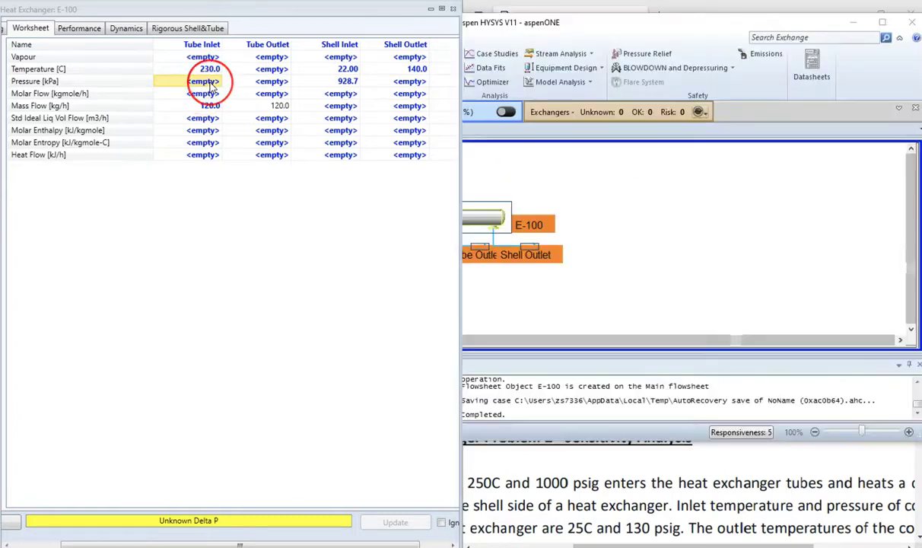
text(990)
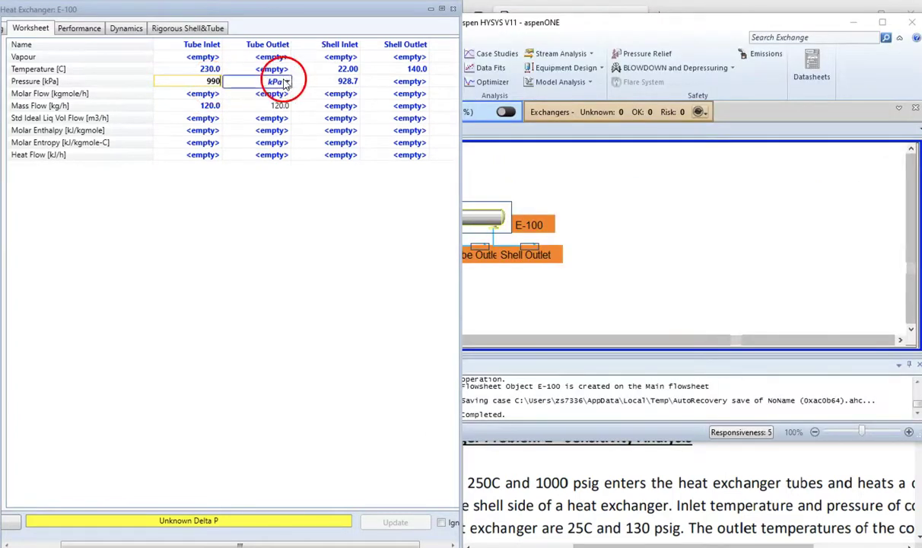
click(286, 82)
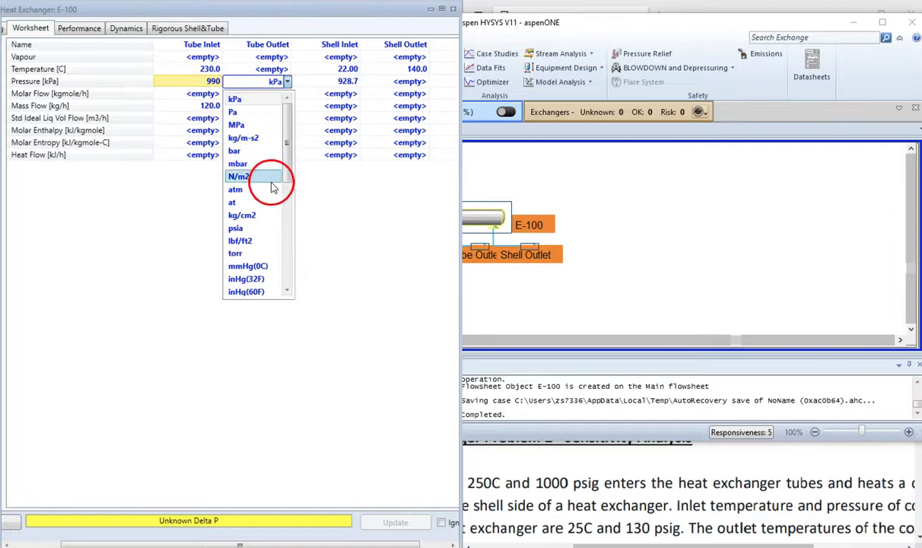
scroll(267, 205, down, 5)
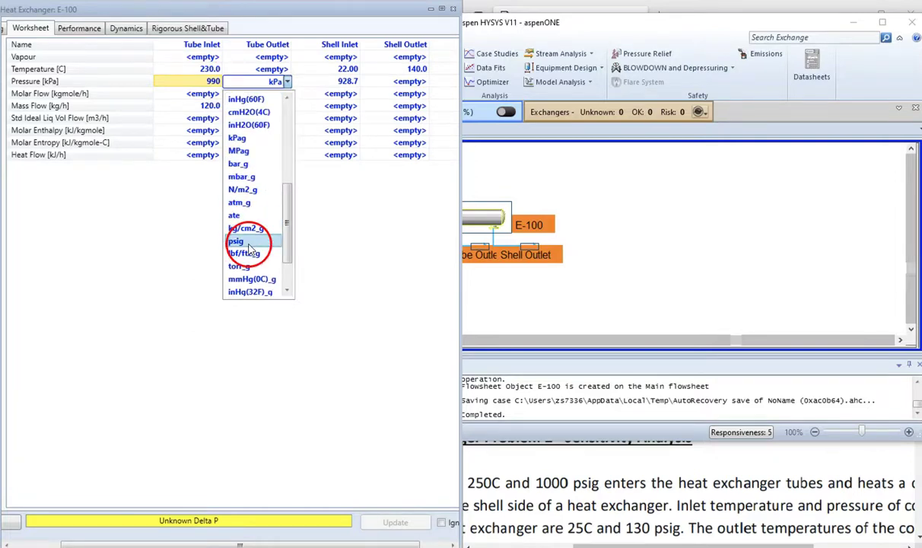
click(253, 242)
Step: Read through Problem 1 for the hot stream's outlet condition and set the Tube Outlet temperature to 190 C
click(669, 461)
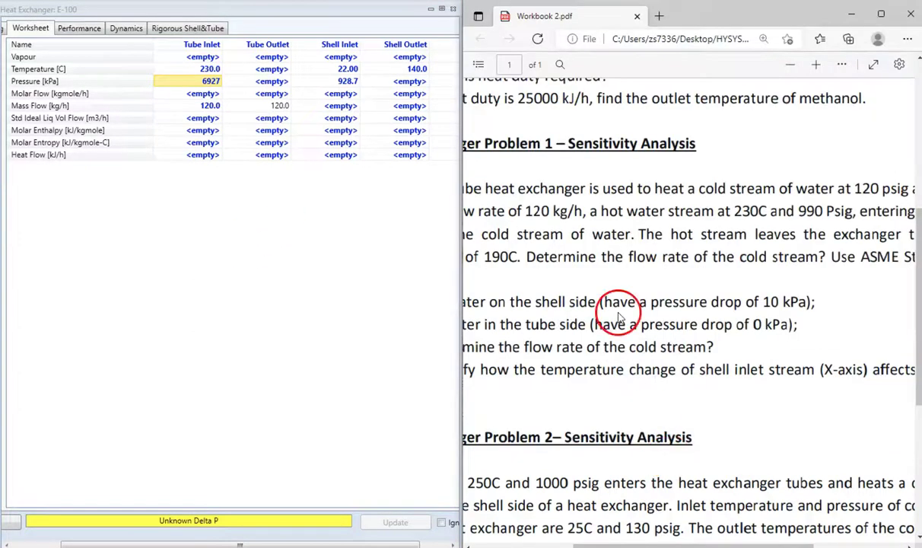
scroll(610, 283, left, 3)
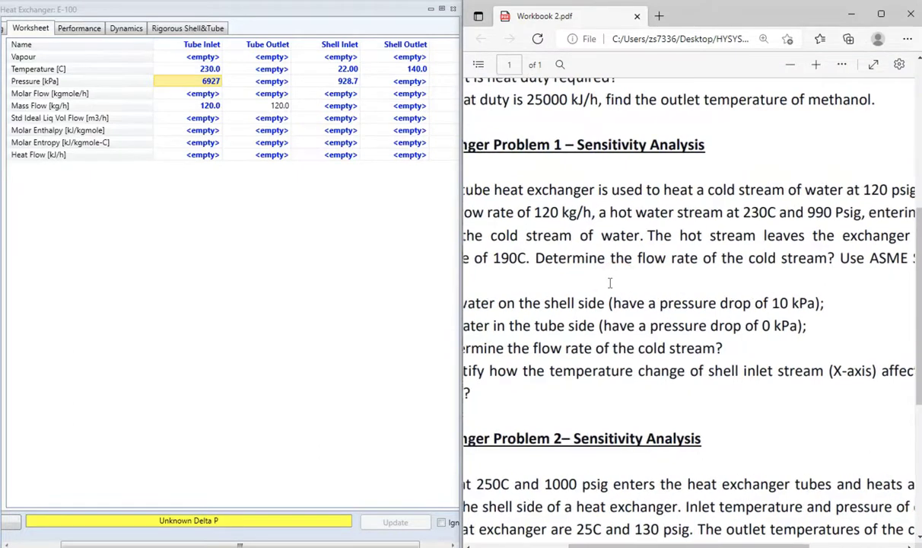
scroll(609, 283, right, 5)
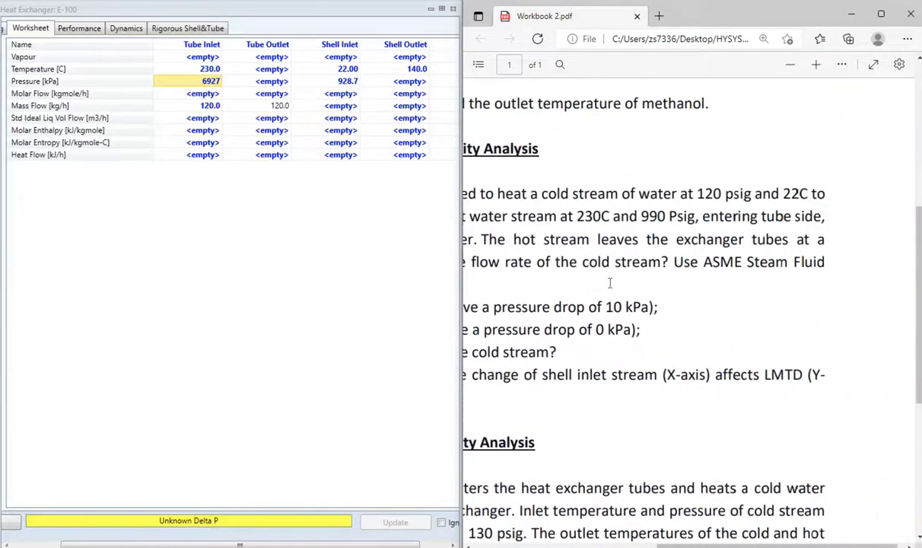
scroll(609, 283, left, 5)
scroll(609, 283, left, 3)
scroll(609, 283, right, 3)
scroll(609, 283, right, 3)
scroll(610, 283, left, 5)
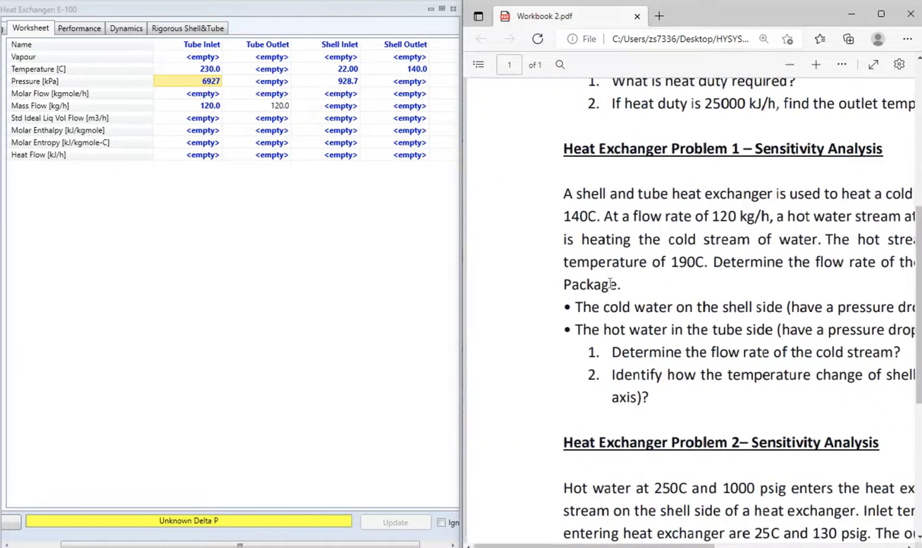
scroll(609, 283, right, 1)
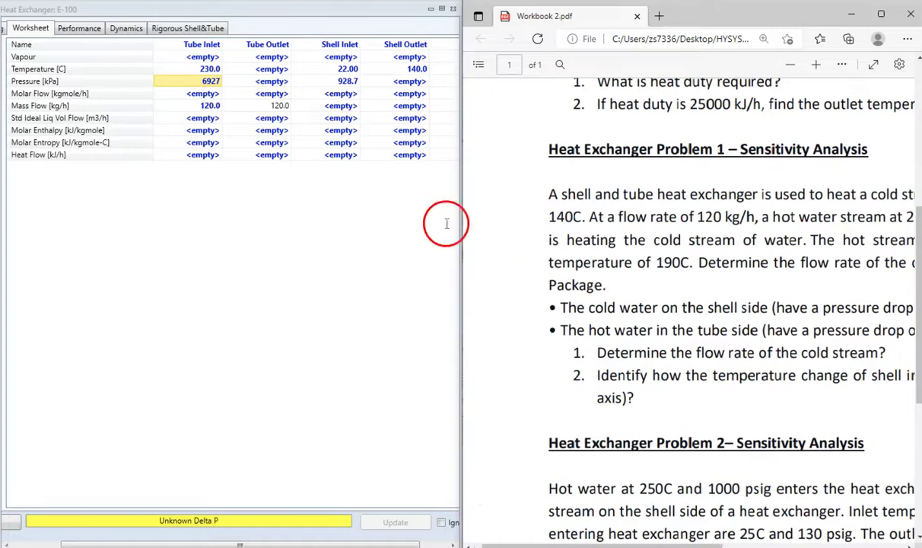
click(262, 70)
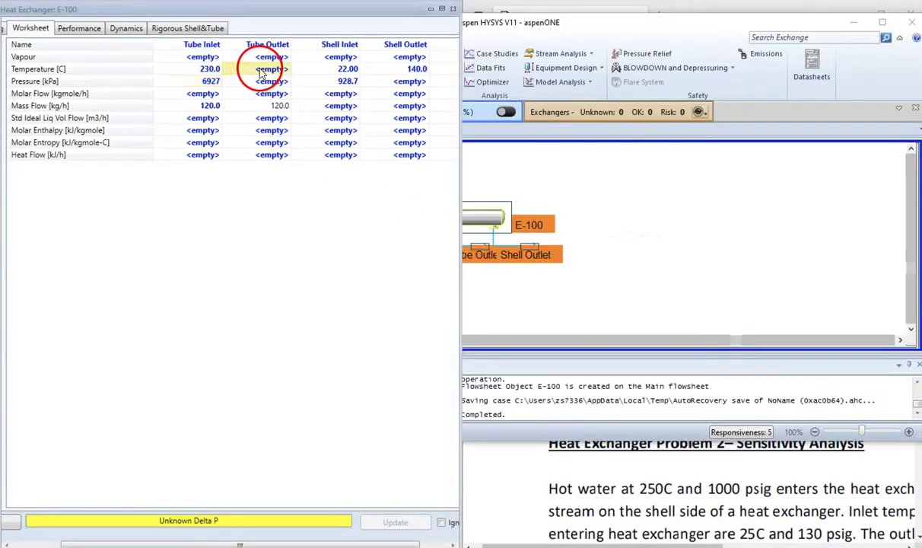
text(190)
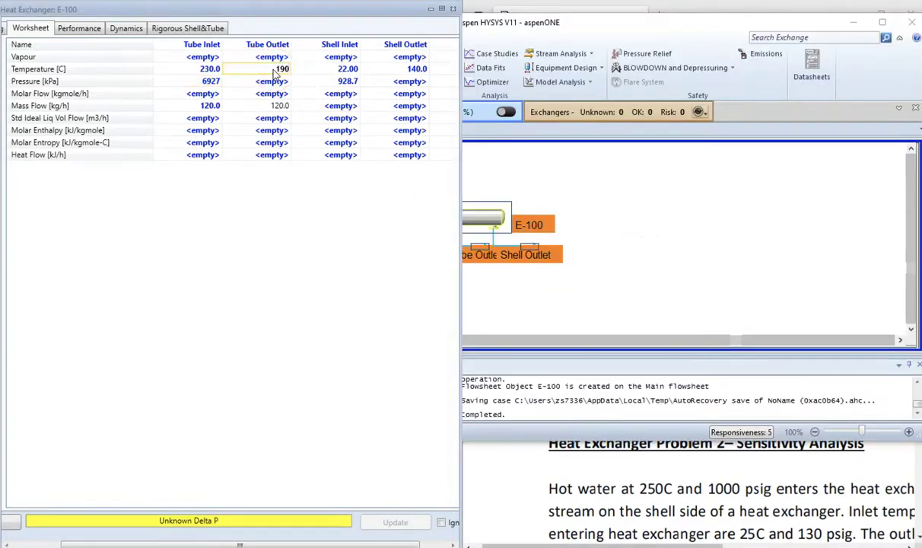
Step: Look up the pressure drops in Problem 1 and specify a shell-side pressure drop of 10 kPa in the exchanger's design parameters
click(618, 494)
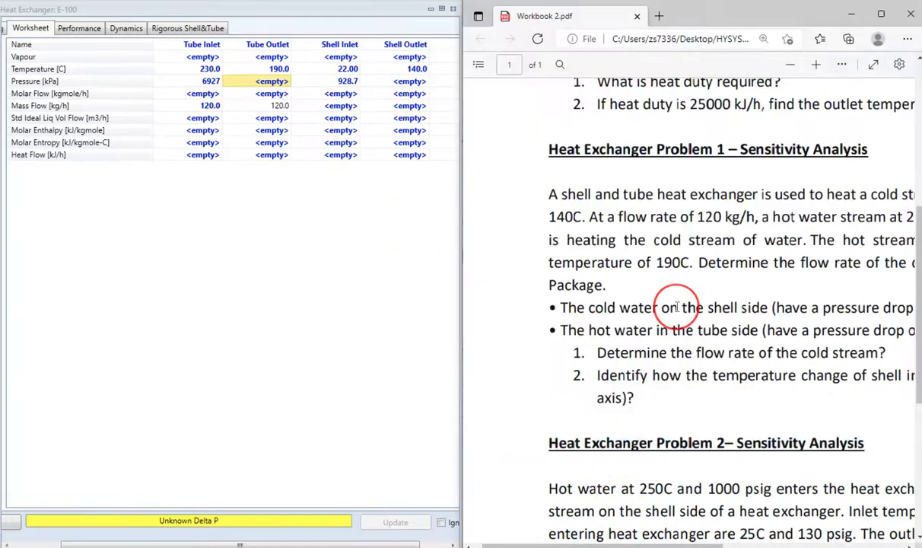
scroll(669, 304, right, 2)
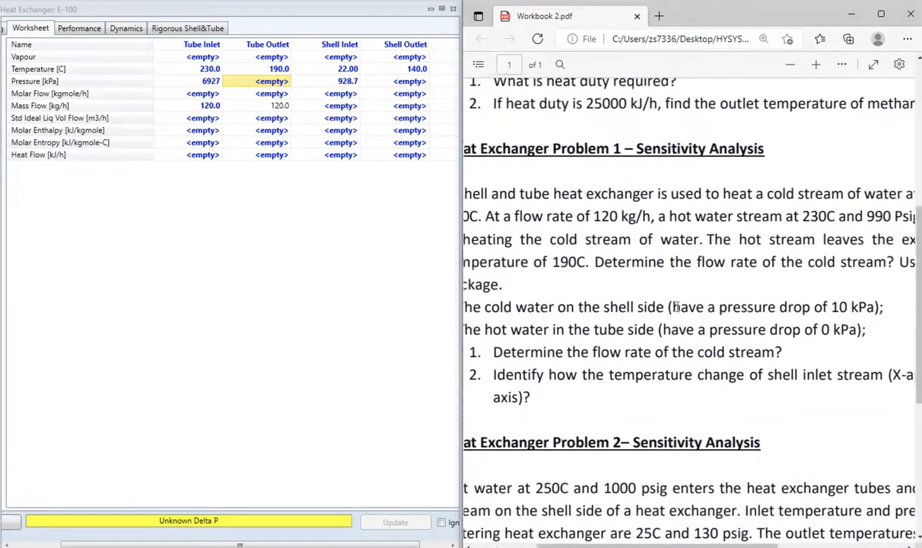
click(585, 304)
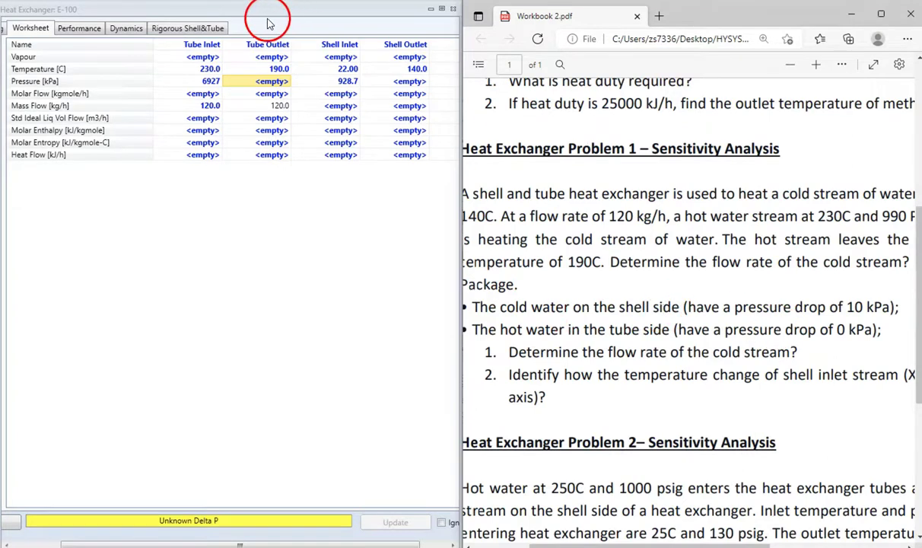
drag(116, 15, 150, 15)
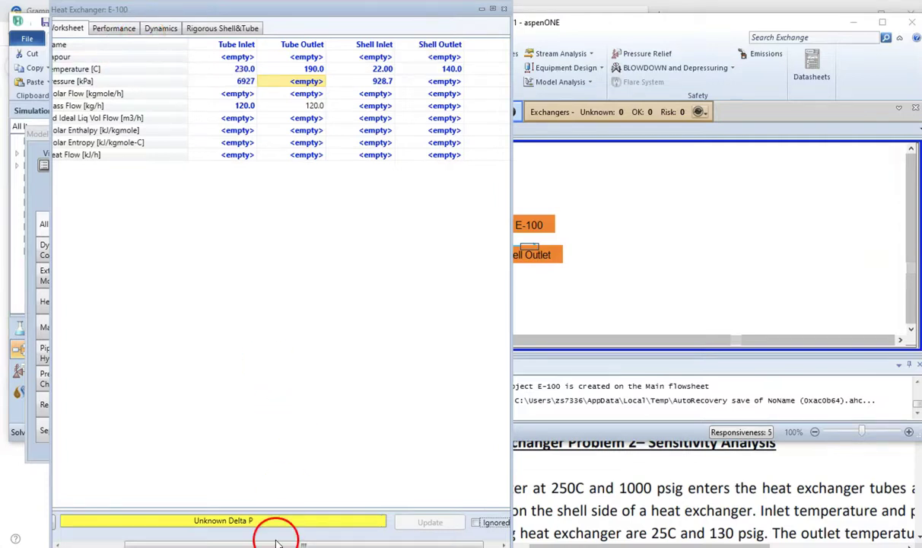
drag(272, 543, 111, 536)
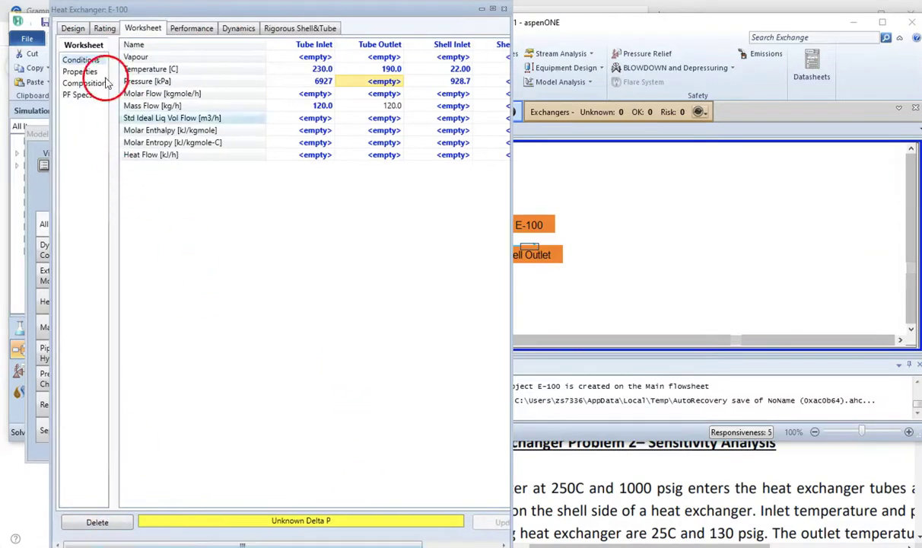
click(73, 28)
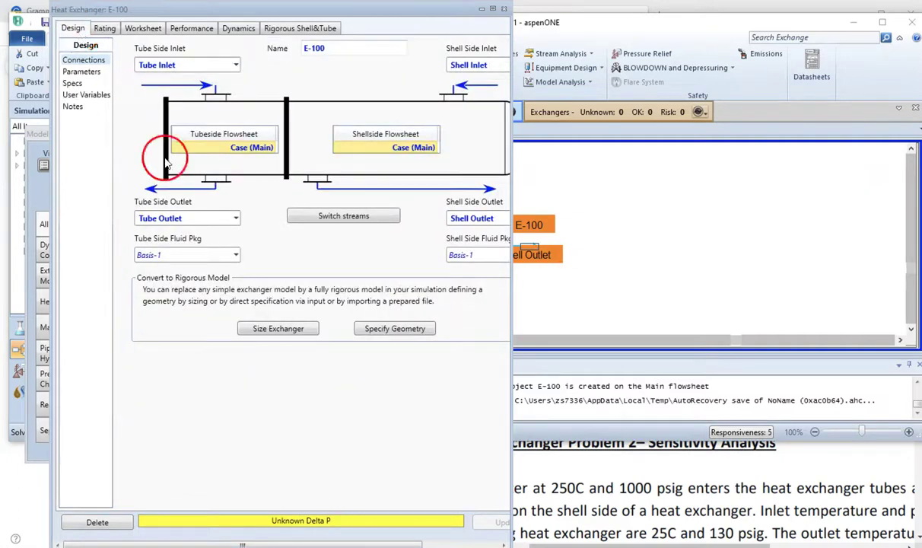
click(89, 74)
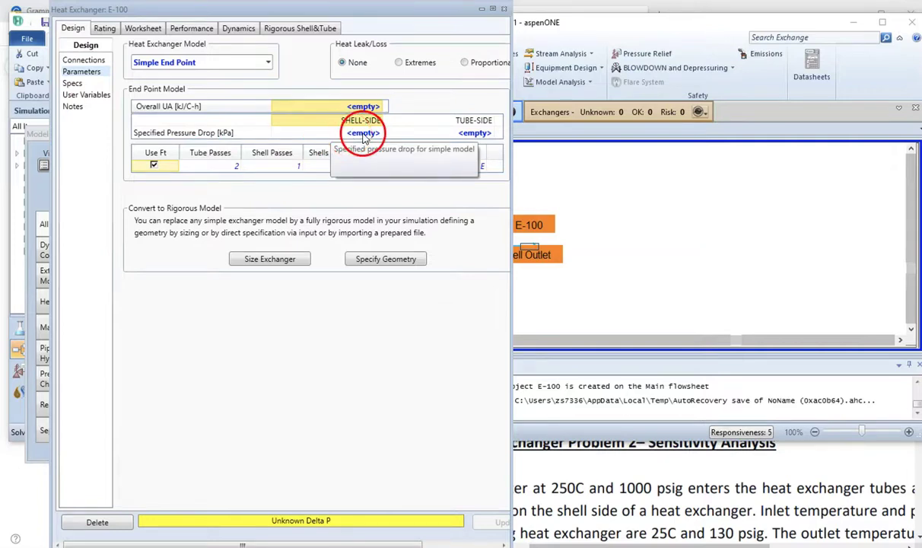
click(365, 134)
click(637, 491)
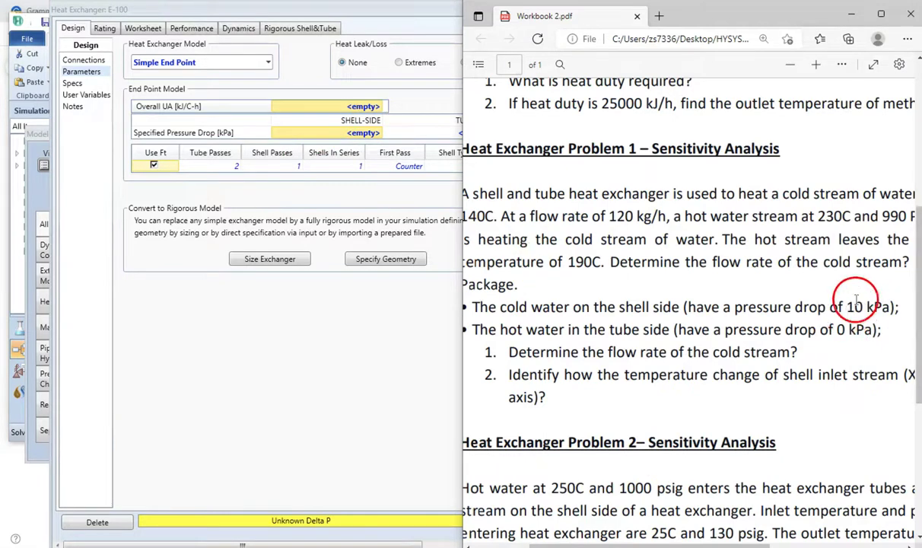
click(362, 136)
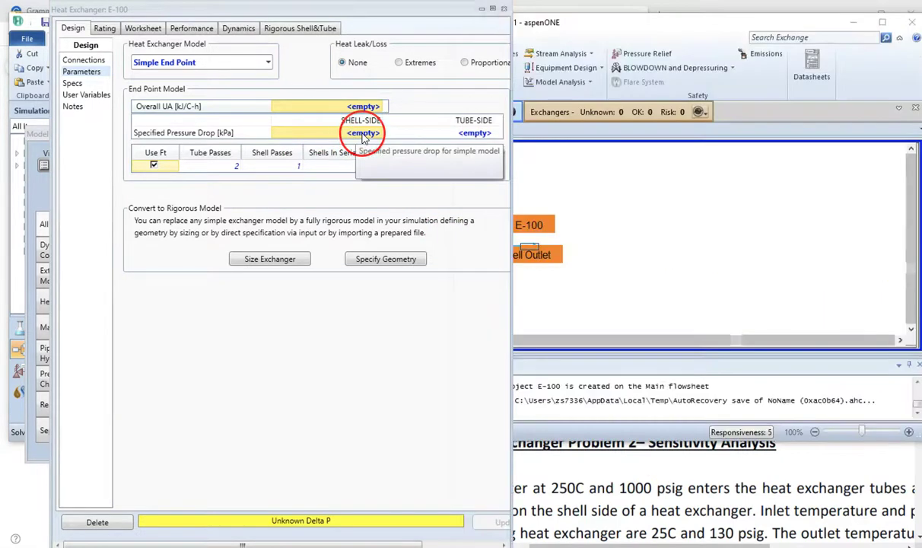
text(10)
key(Return)
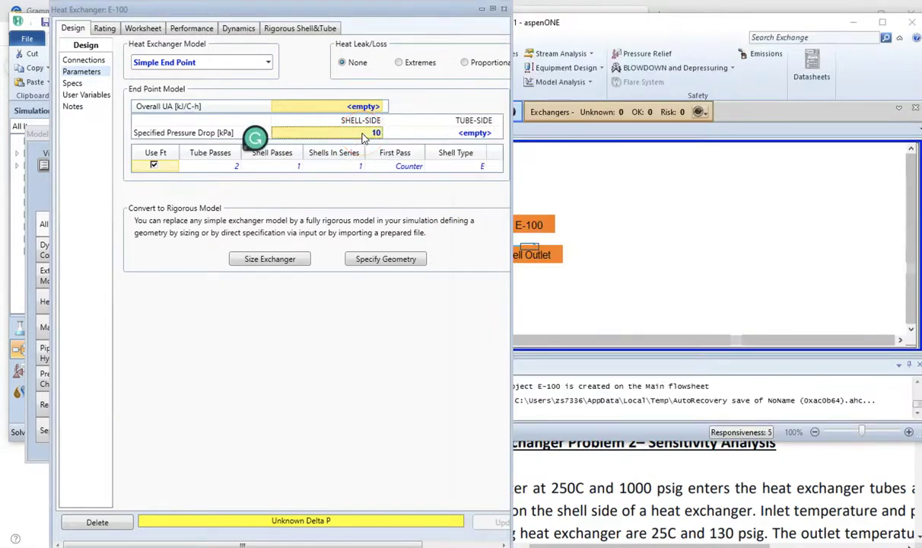
Step: Check Problem 1 for the hot side and specify a tube-side pressure drop of 0 kPa
click(593, 460)
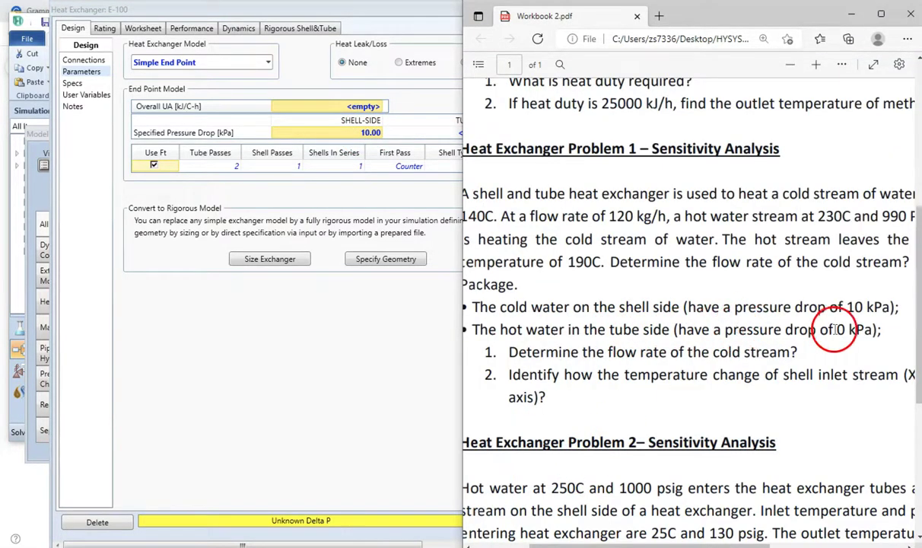
drag(303, 542, 406, 540)
click(376, 134)
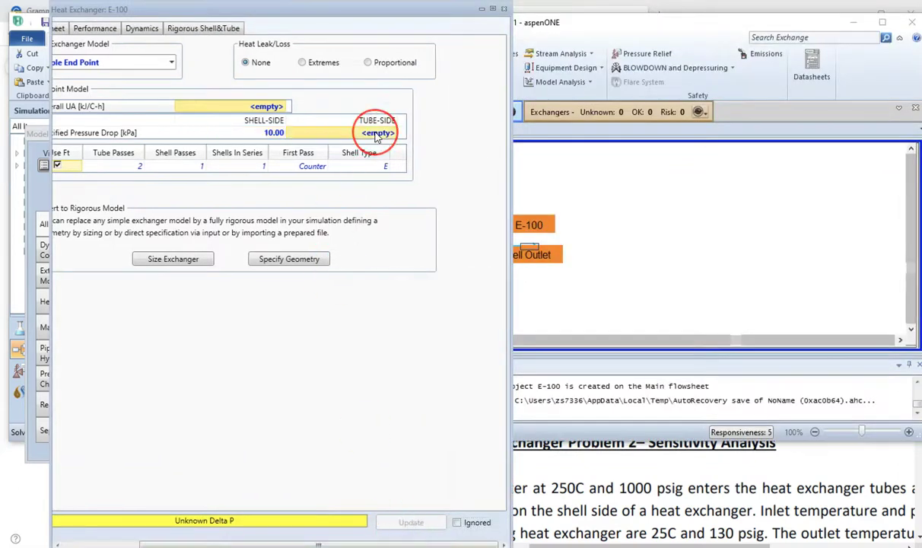
text(0)
key(Return)
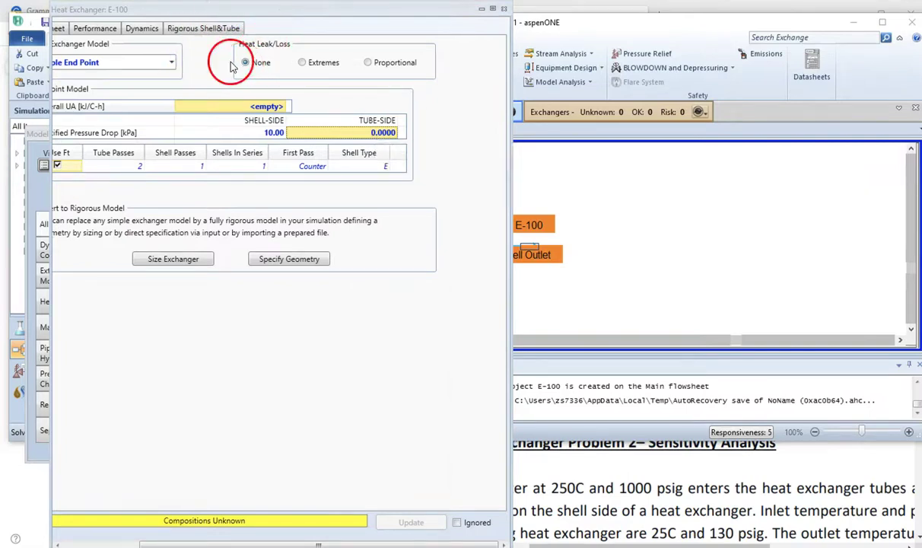
Step: Define the Tube Inlet stream's composition in the exchanger worksheet as an H2O mole fraction of 1
drag(251, 544, 101, 542)
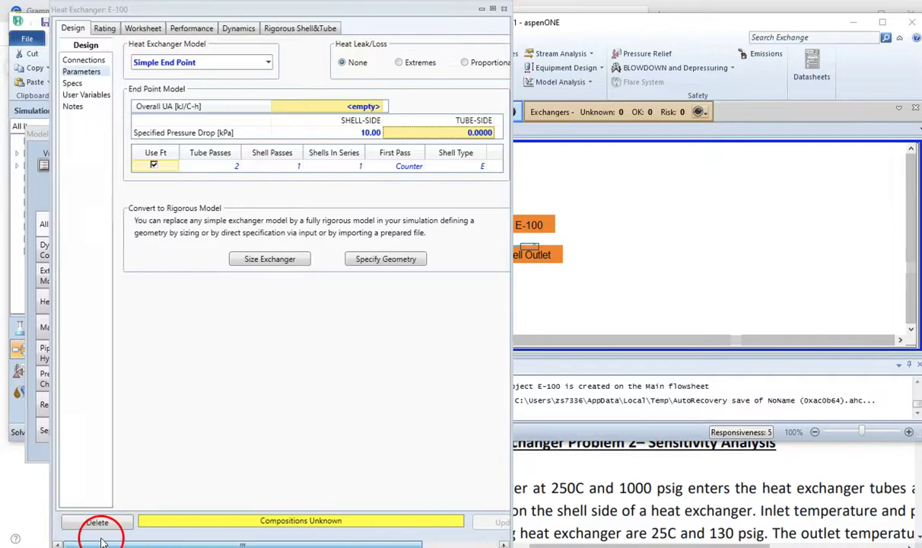
click(147, 29)
click(85, 84)
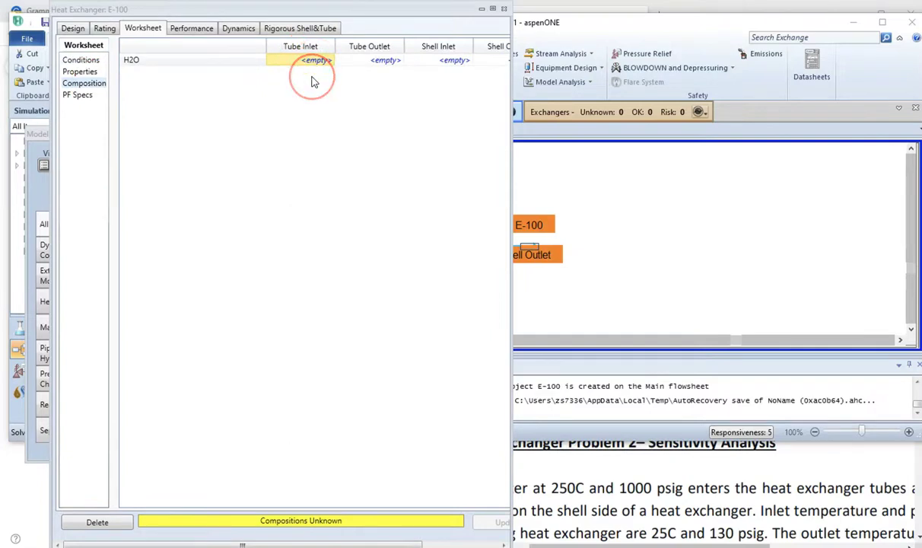
text(1)
key(Return)
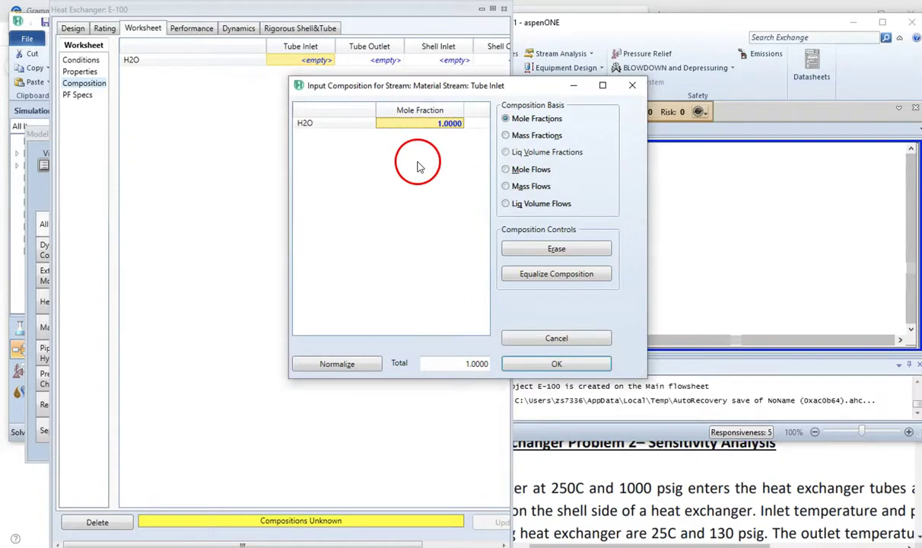
click(578, 369)
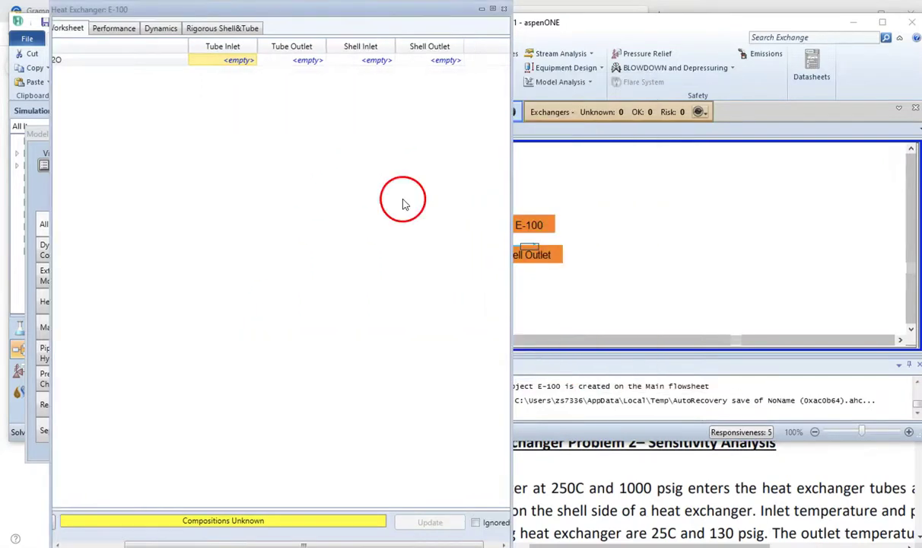
Step: Define the Shell Inlet stream's composition as an H2O mole fraction of 1 and close the heat exchanger window
click(371, 61)
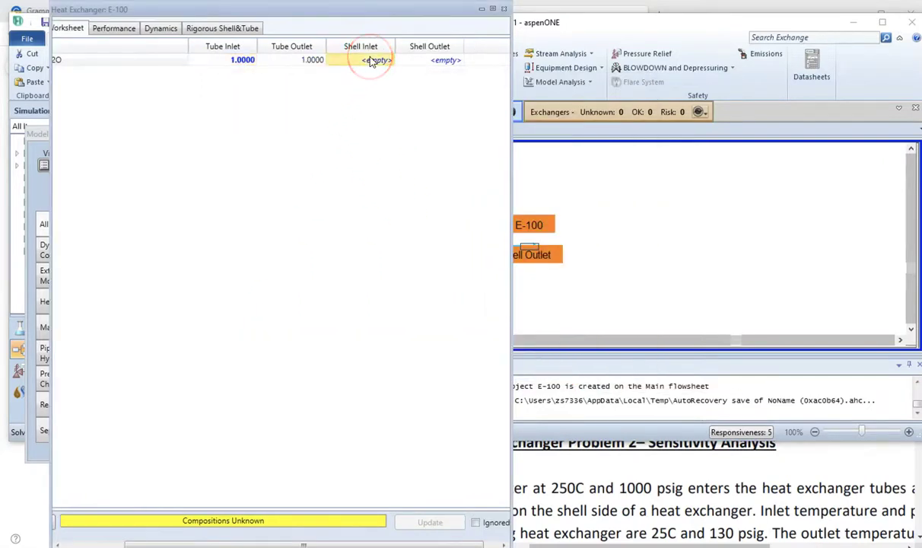
key(Return)
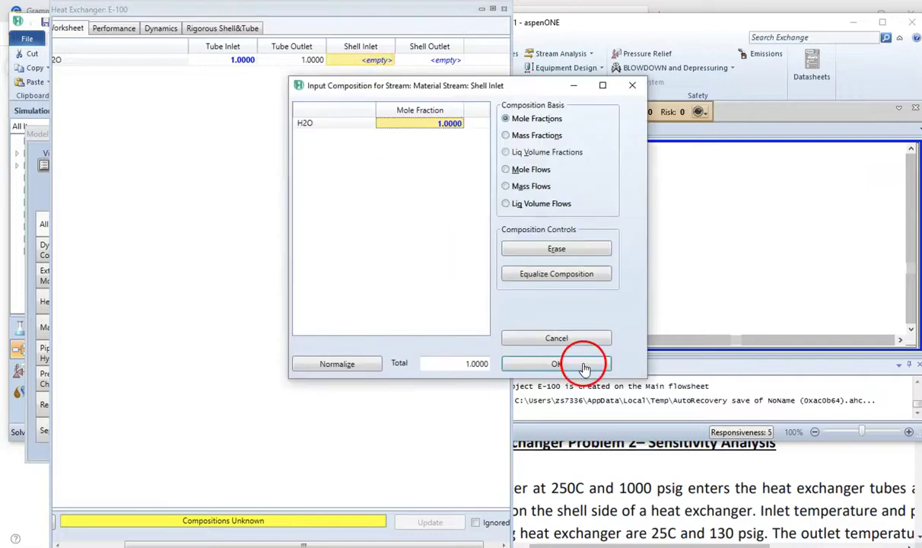
click(547, 363)
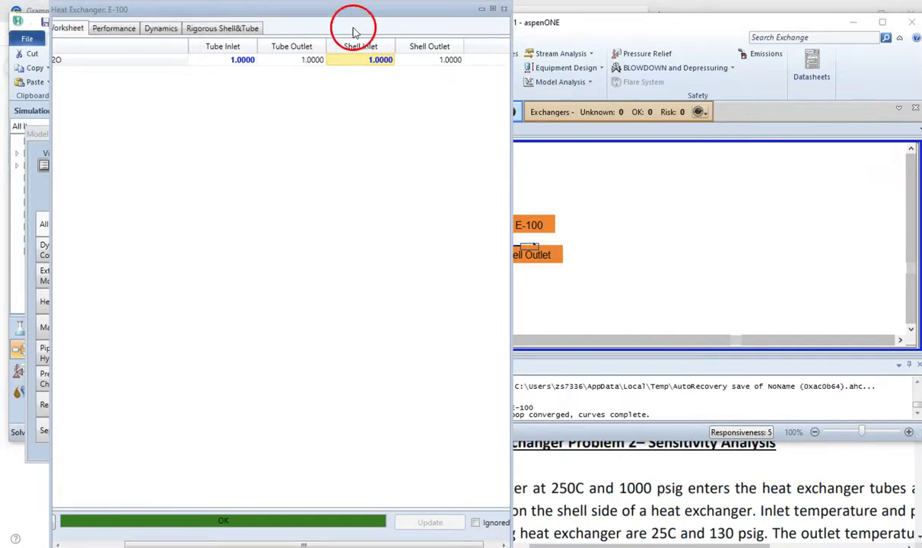
click(504, 11)
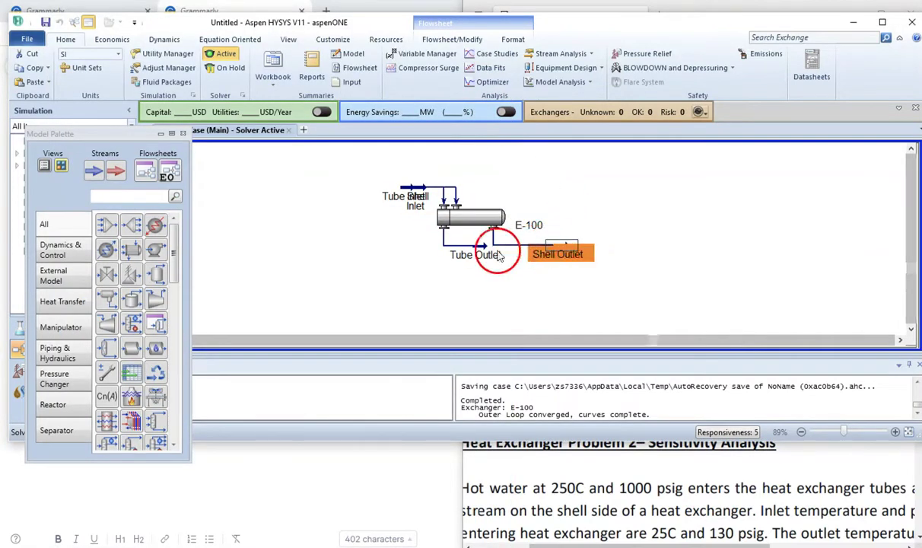
Step: Tidy the flowsheet by moving Tube Outlet lower beneath the exchanger and separating the overlapping Tube Inlet and Shell Inlet streams
drag(474, 255, 469, 285)
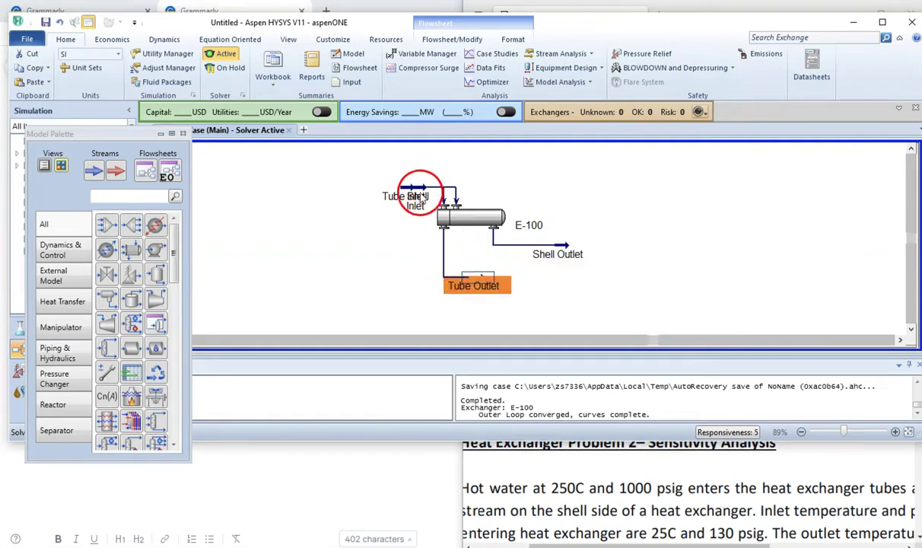
drag(417, 198, 384, 206)
click(356, 242)
Step: Check question 1 of Problem 1 and read the cold stream's mass flow in the heat exchanger worksheet
click(562, 494)
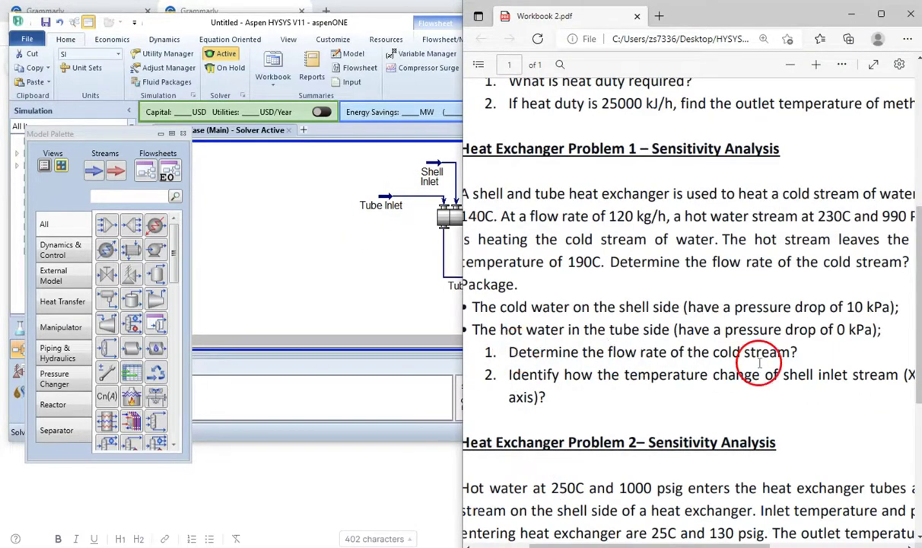
click(350, 255)
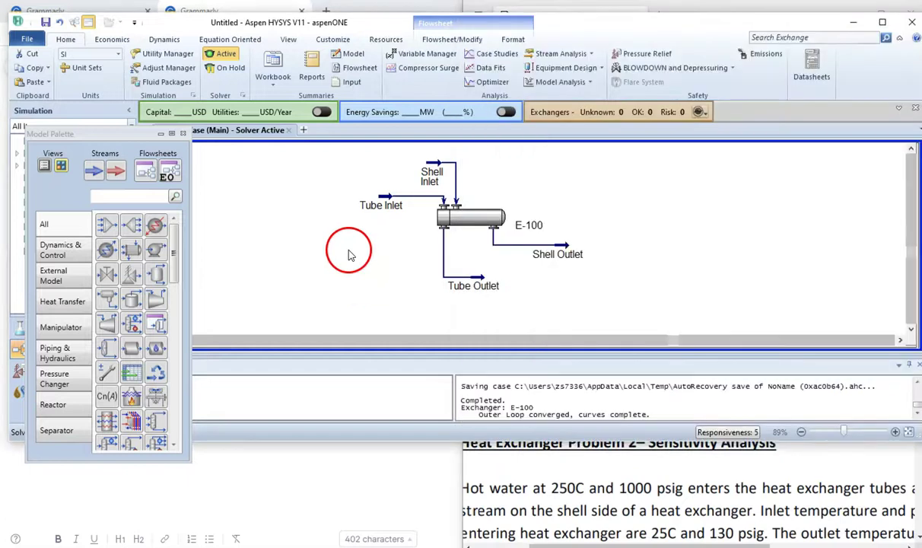
double_click(458, 222)
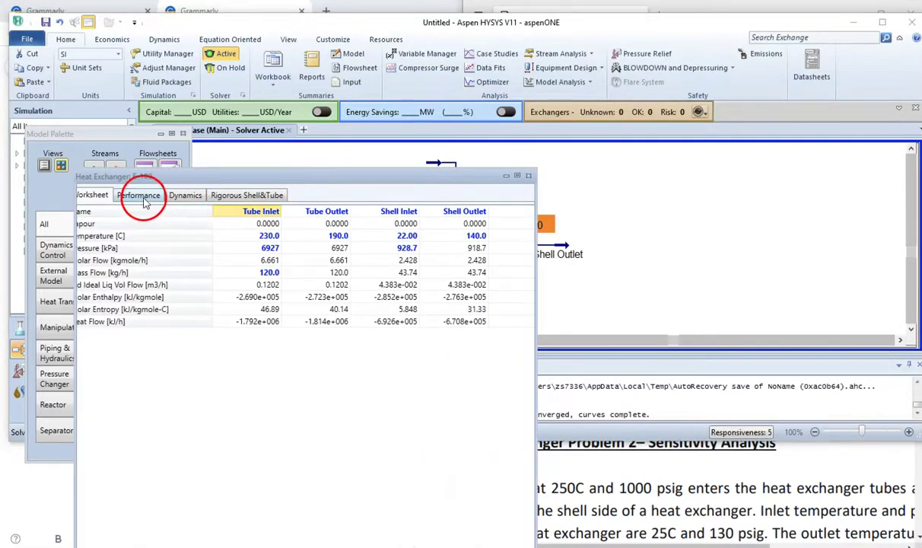
drag(175, 175, 165, 15)
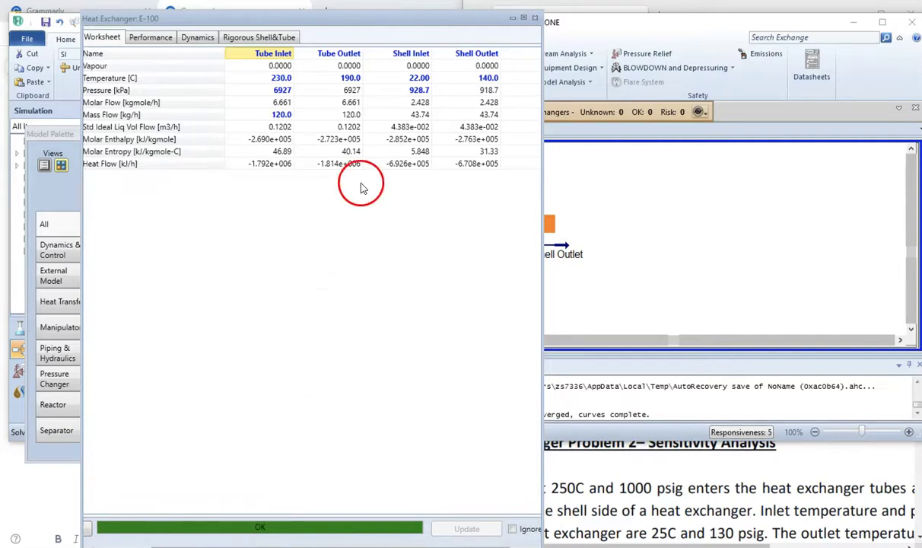
click(576, 442)
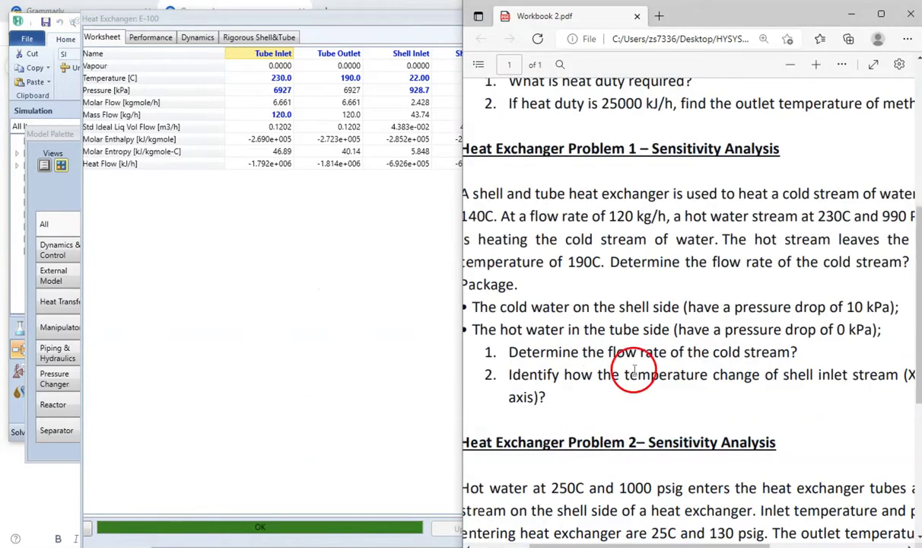
click(348, 302)
click(310, 166)
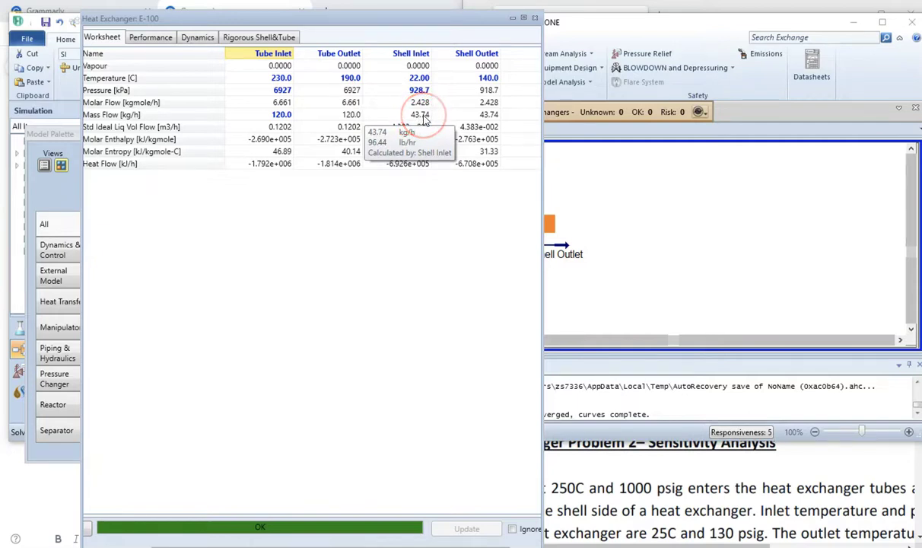
click(422, 118)
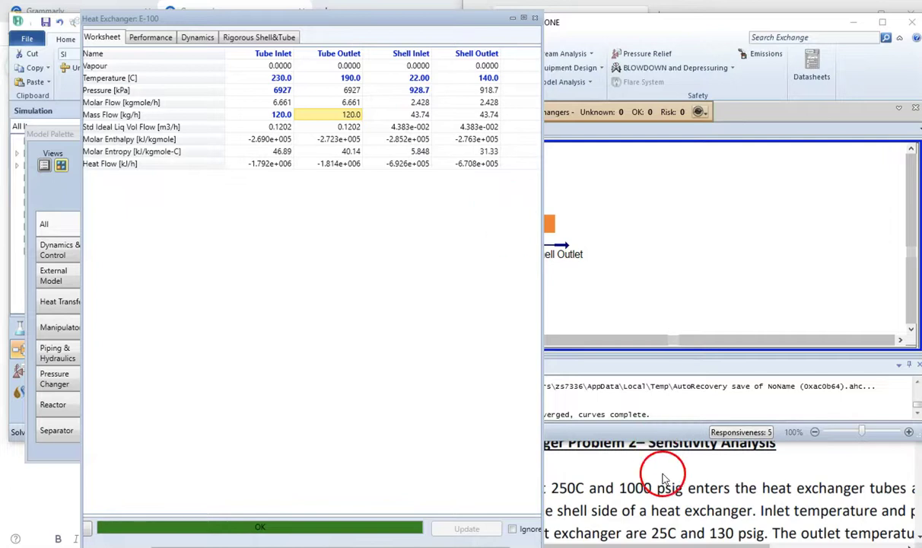
Step: Read question 2 of Problem 1 on the sensitivity analysis and close the heat exchanger window
click(631, 452)
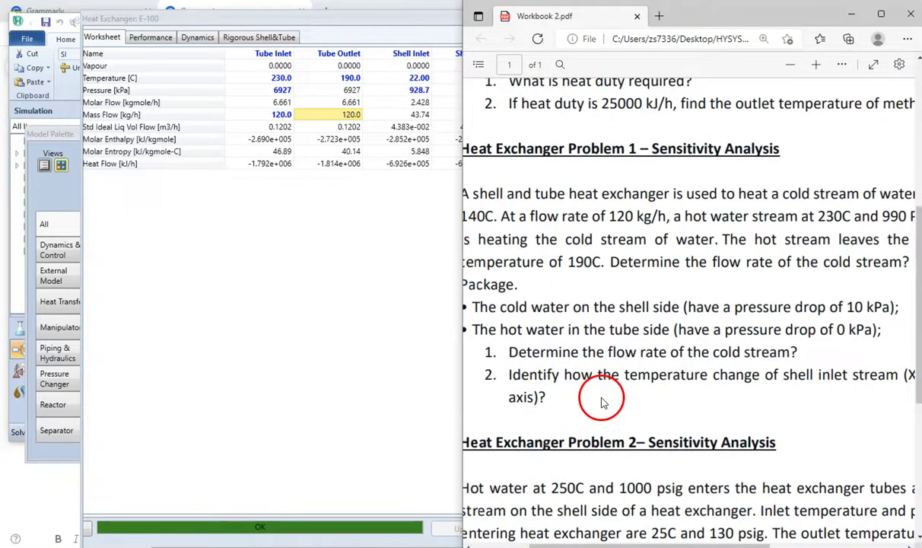
scroll(723, 394, right, 2)
scroll(726, 394, right, 6)
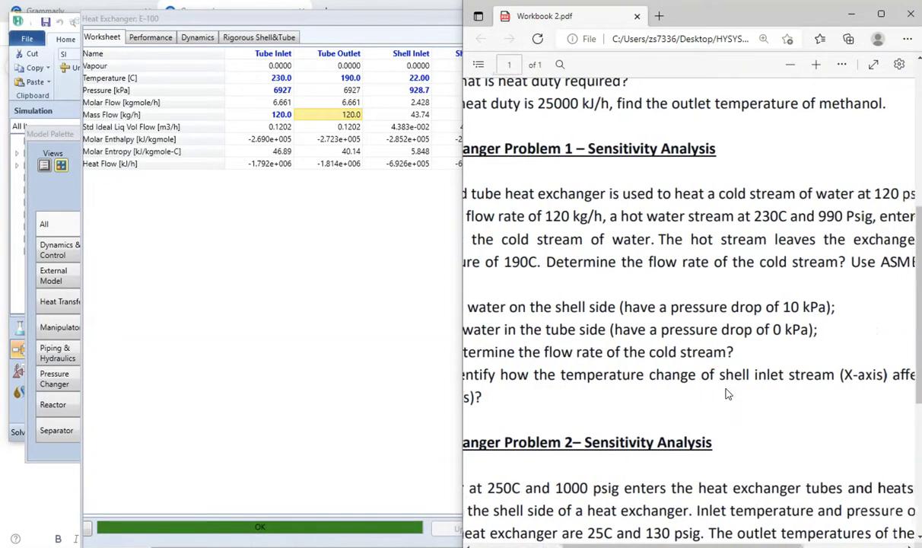
scroll(727, 395, left, 10)
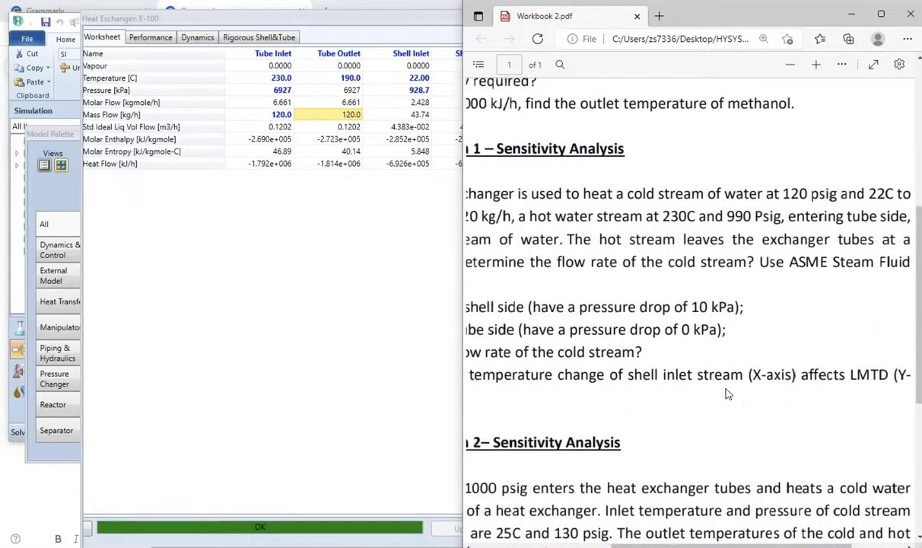
click(371, 226)
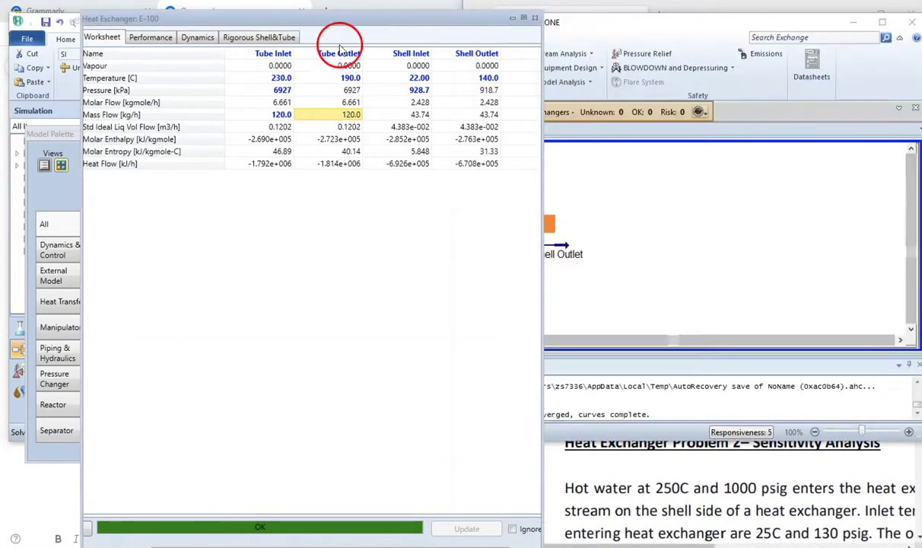
click(536, 19)
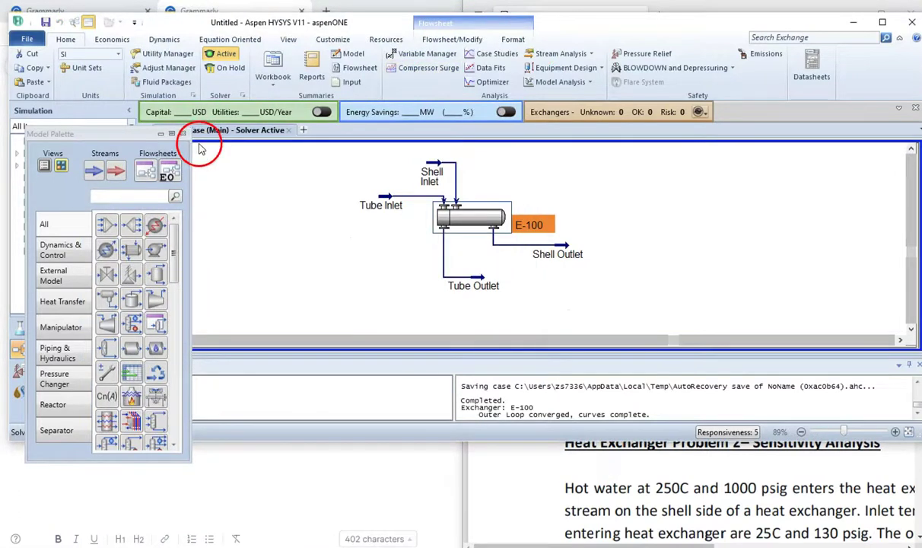
Step: Close the model palette and add a new case study to the simulation
click(183, 128)
click(293, 270)
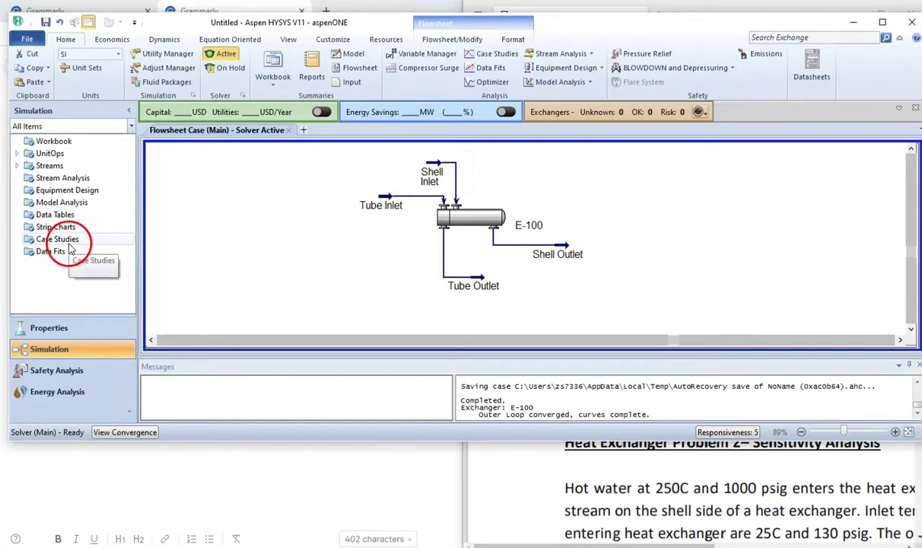
click(481, 57)
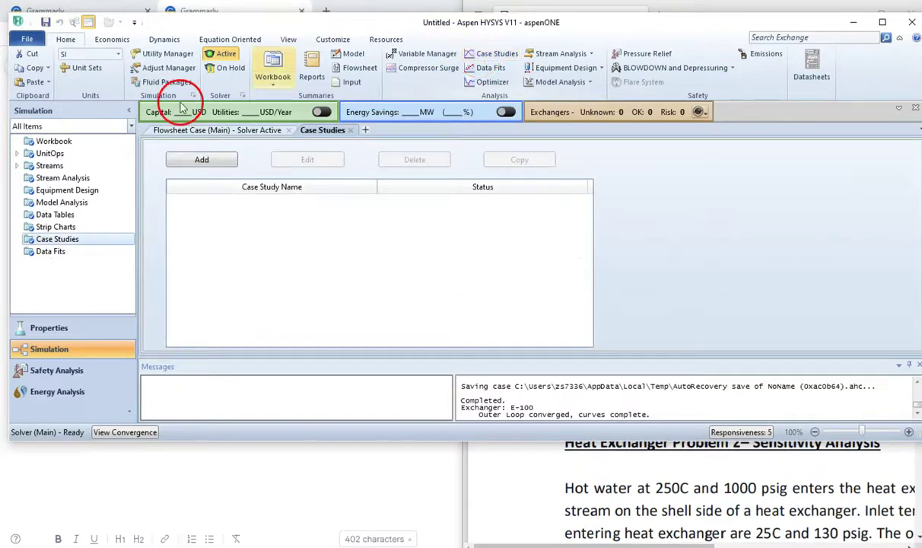
click(202, 159)
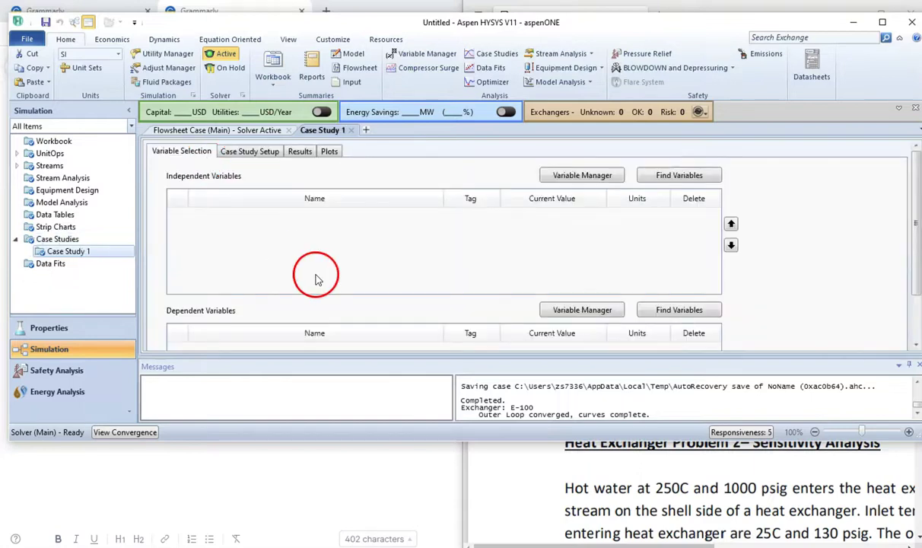
Step: Examine the case study's independent and dependent variable tables and reread question 2 of Problem 1 for the X-axis and Y-axis variables
click(313, 199)
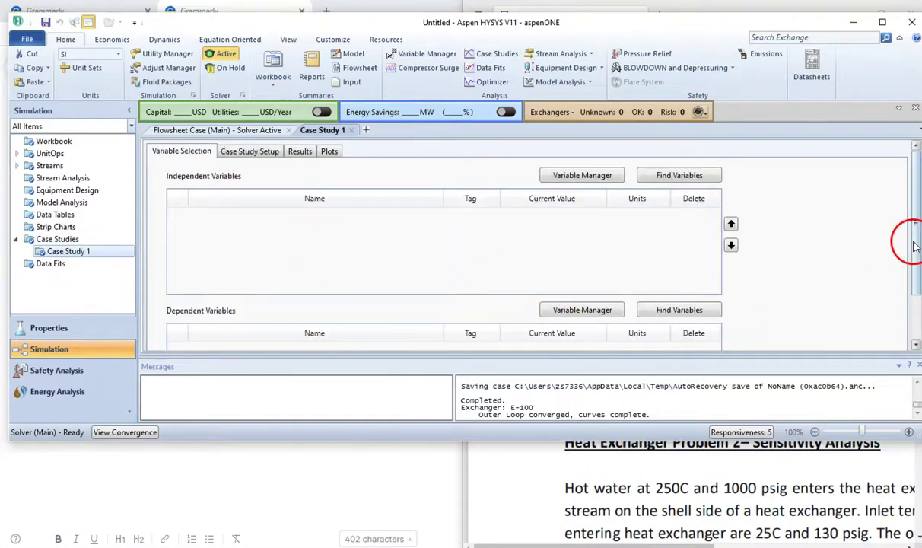
scroll(915, 246, down, 3)
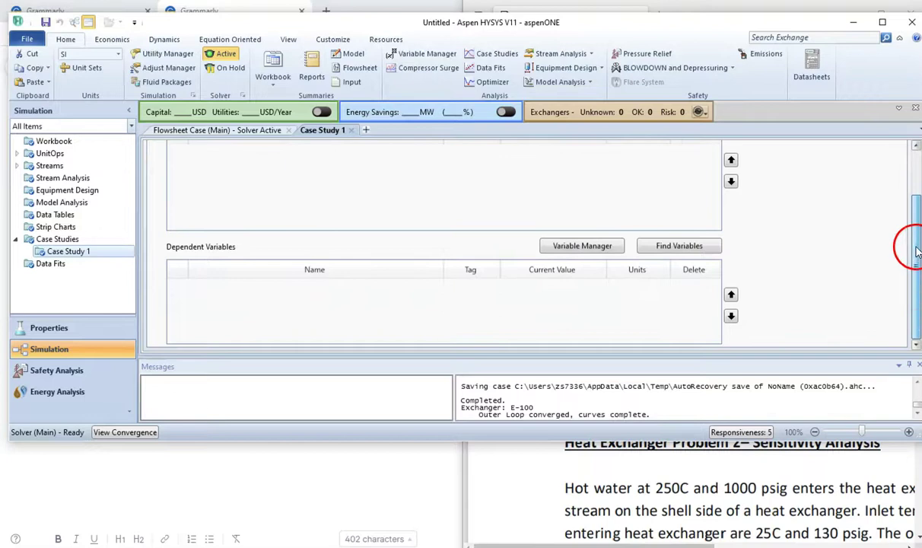
scroll(916, 251, up, 3)
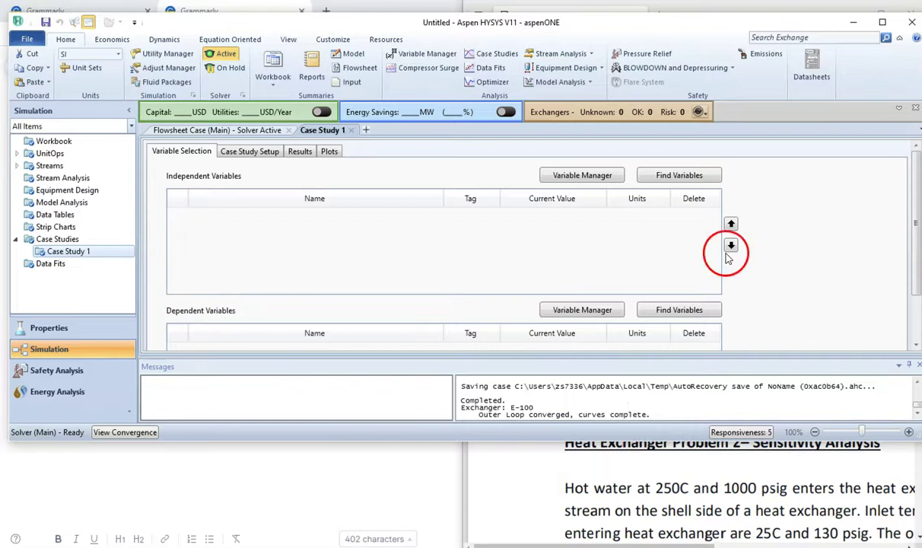
scroll(916, 244, down, 3)
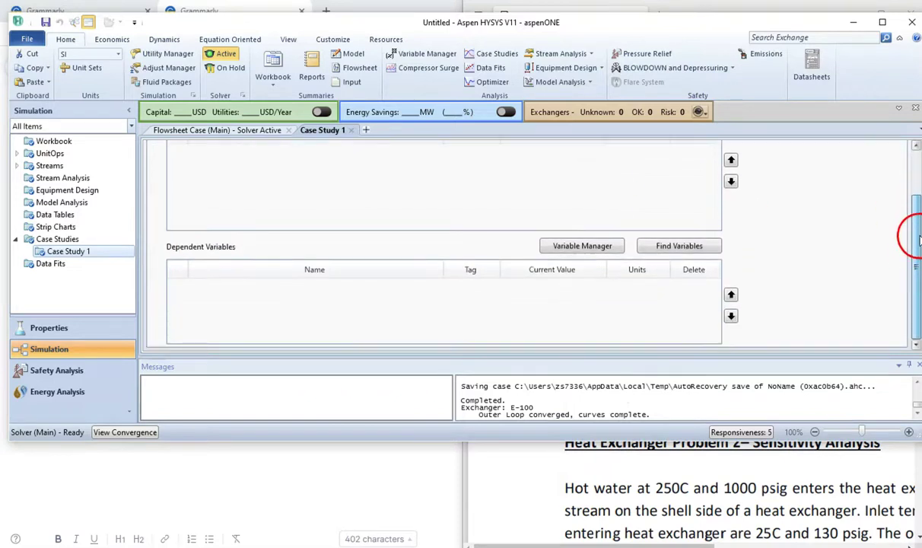
scroll(916, 228, up, 3)
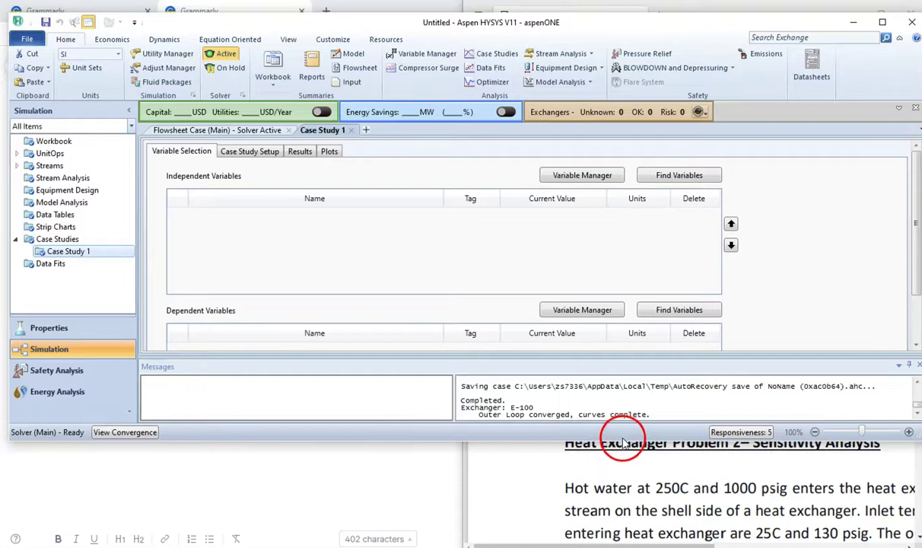
click(617, 474)
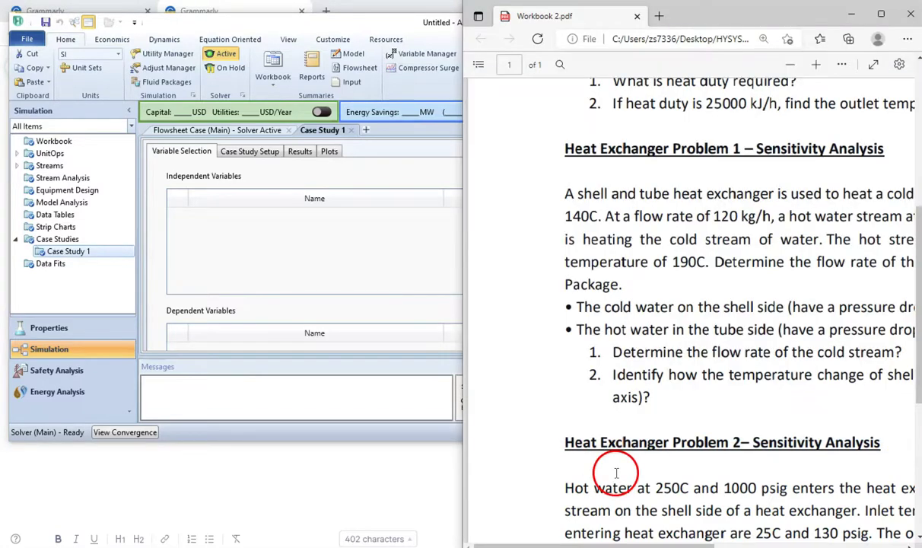
scroll(647, 391, right, 2)
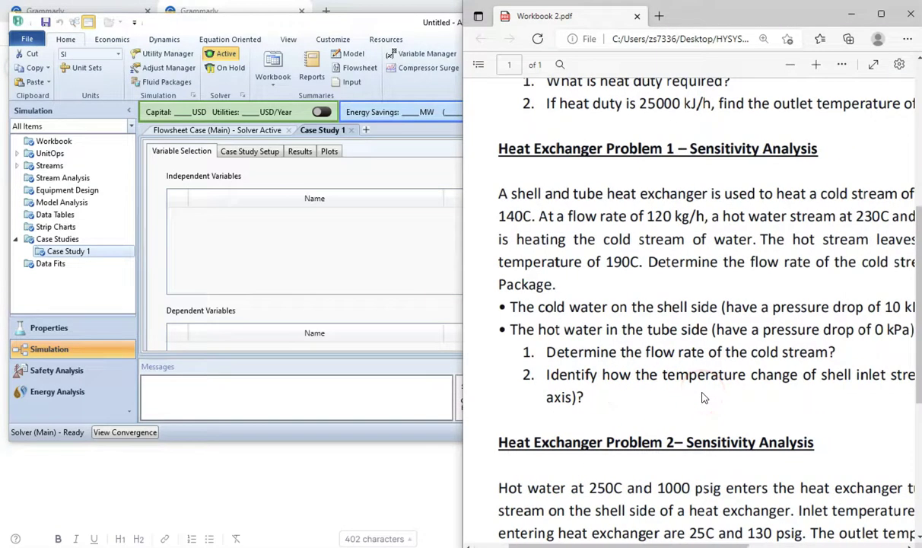
scroll(704, 397, right, 3)
scroll(670, 366, right, 6)
scroll(684, 378, left, 10)
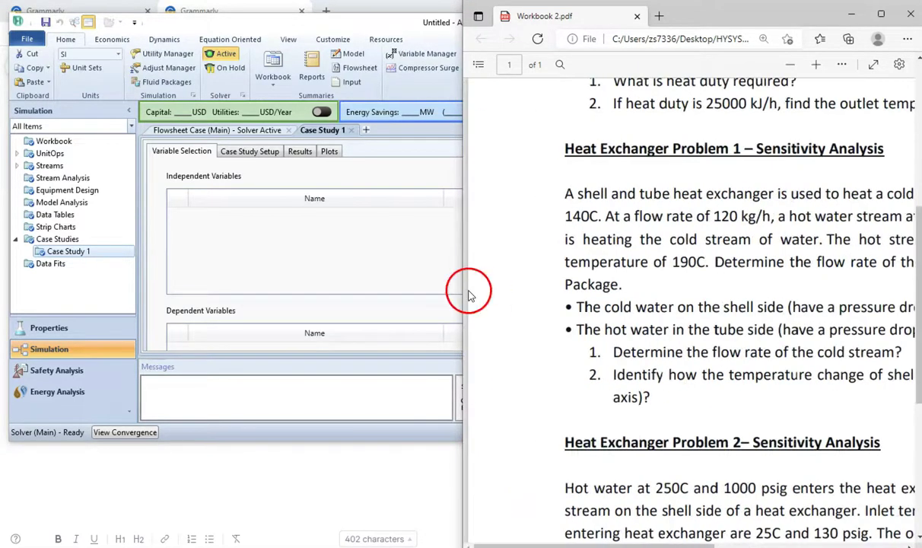
scroll(674, 354, right, 2)
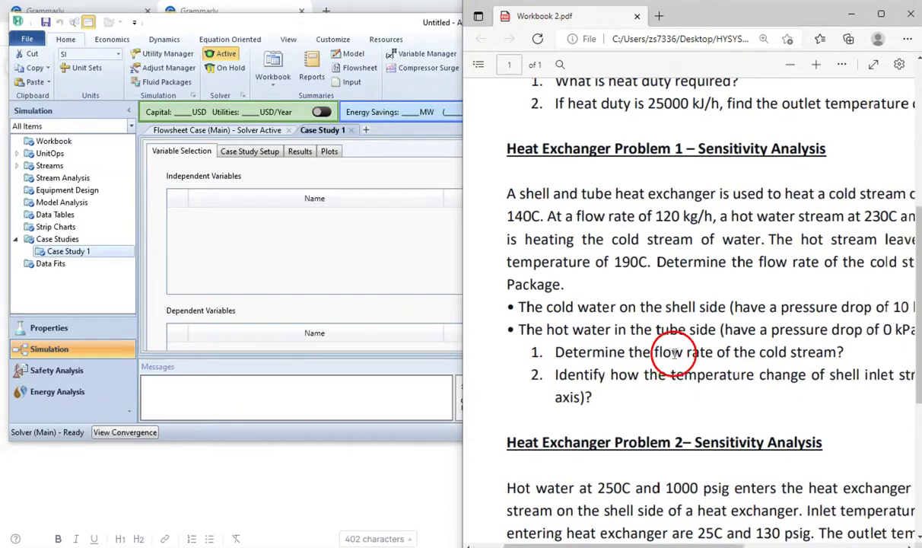
click(330, 253)
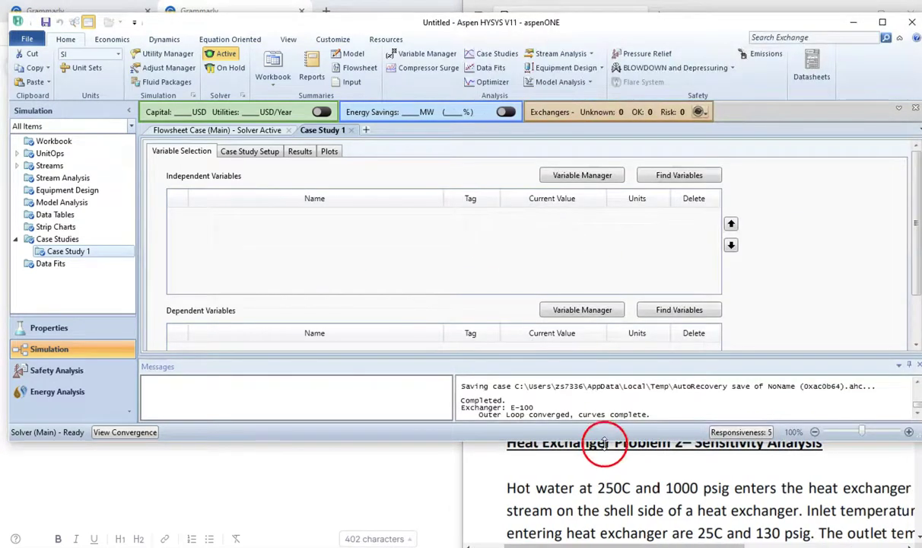
Step: Enlarge the simulation window and add the Shell Inlet stream's Temperature as the case study's independent variable
drag(605, 440, 605, 544)
click(669, 180)
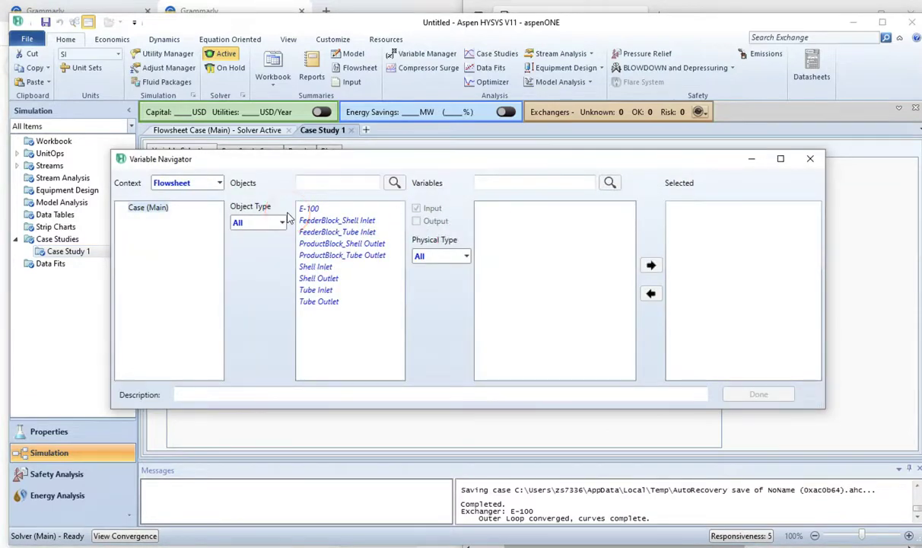
click(316, 267)
click(521, 184)
text(temp)
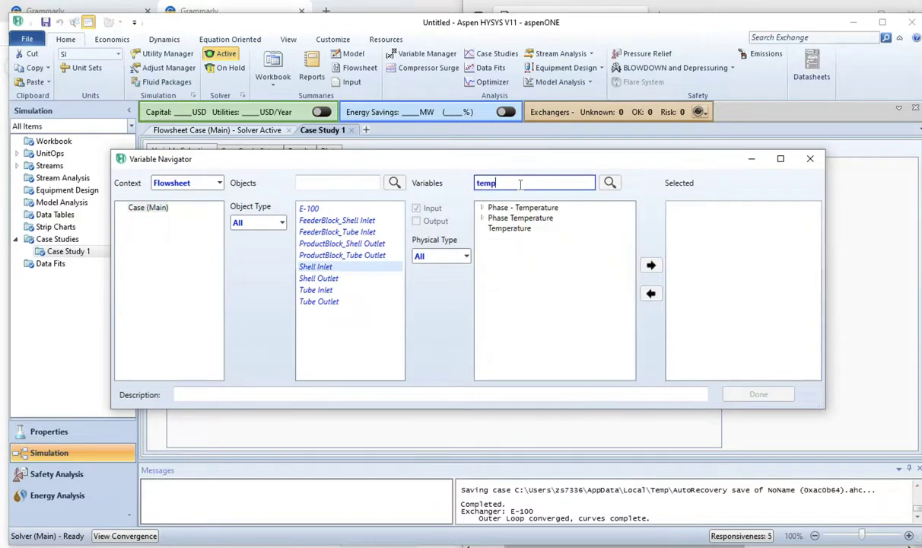
click(517, 233)
click(517, 237)
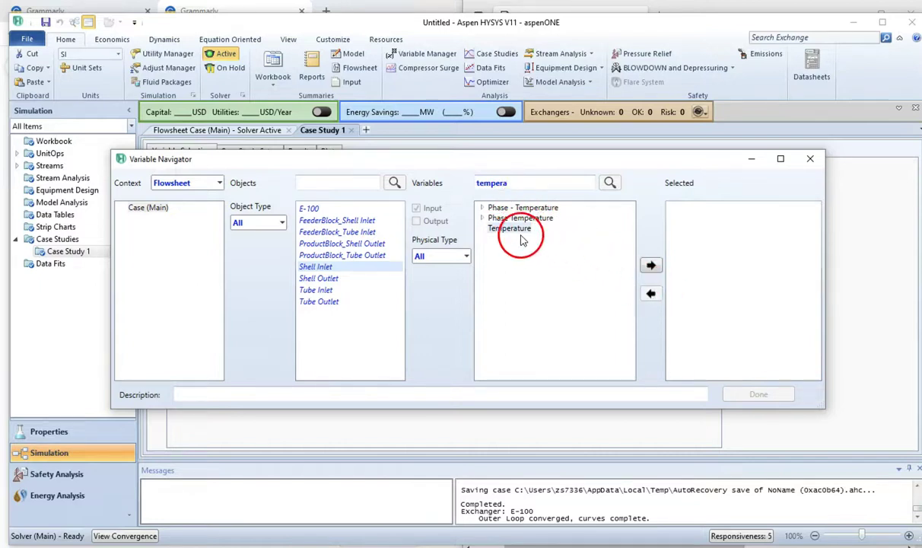
click(651, 268)
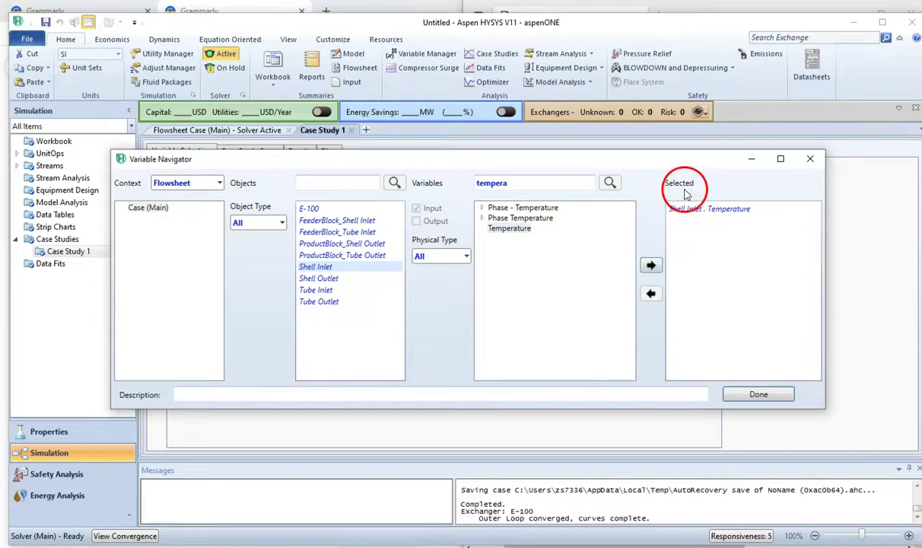
click(761, 395)
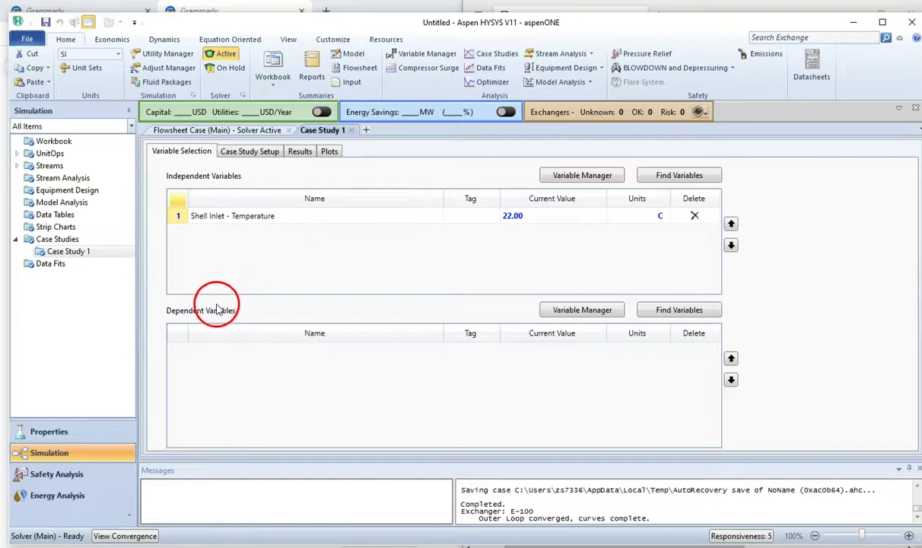
Step: Add the LMTD of heat exchanger E-100 as the case study's dependent variable
click(674, 311)
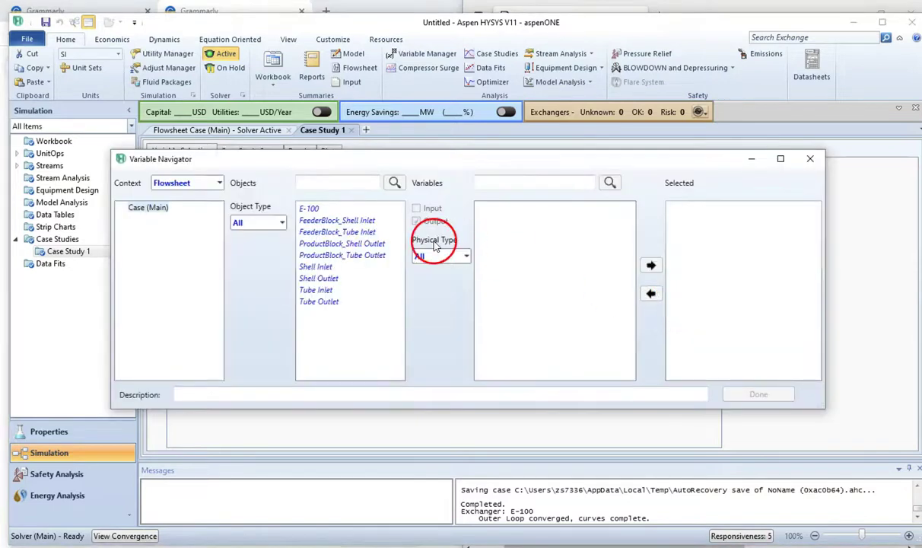
click(309, 211)
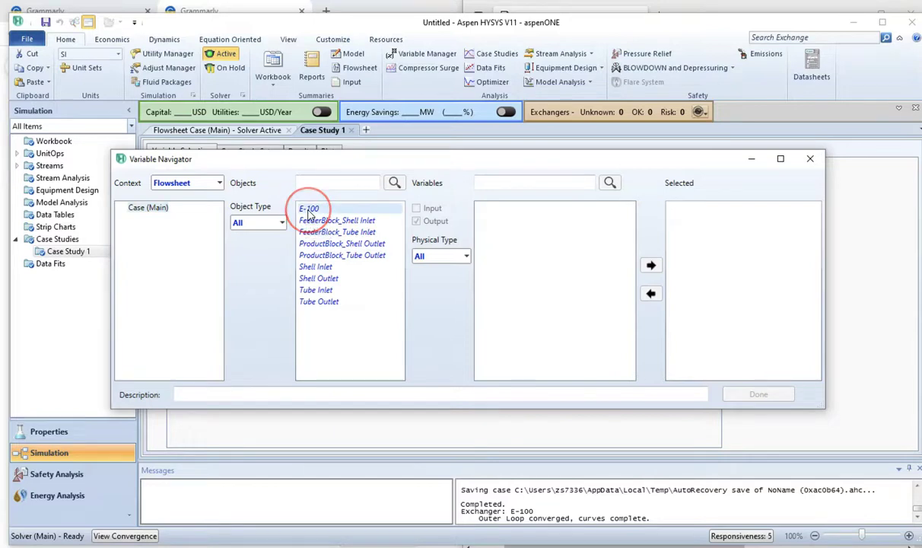
click(505, 183)
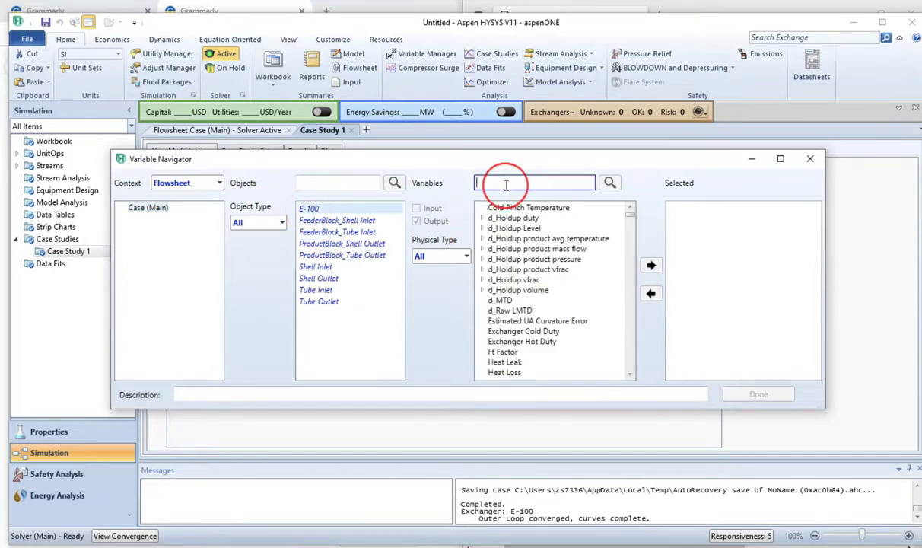
text(lmtd)
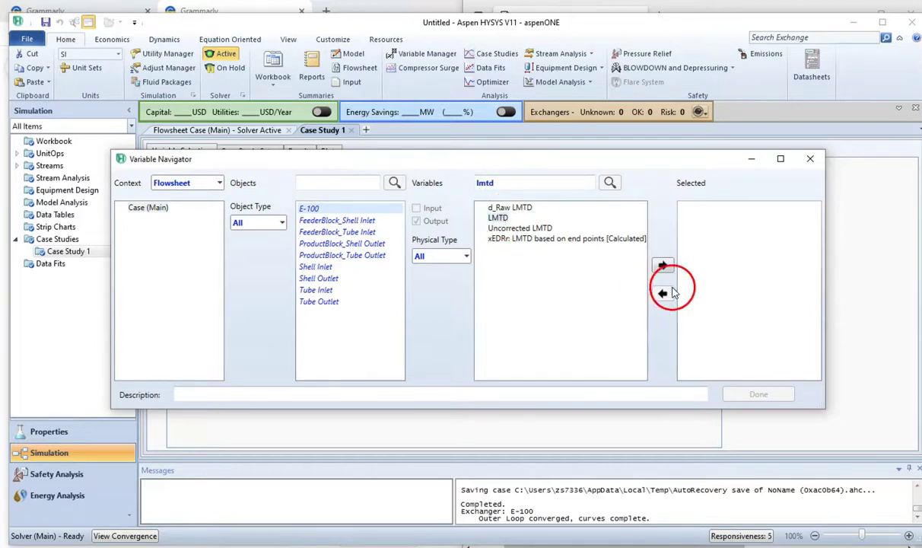
click(663, 265)
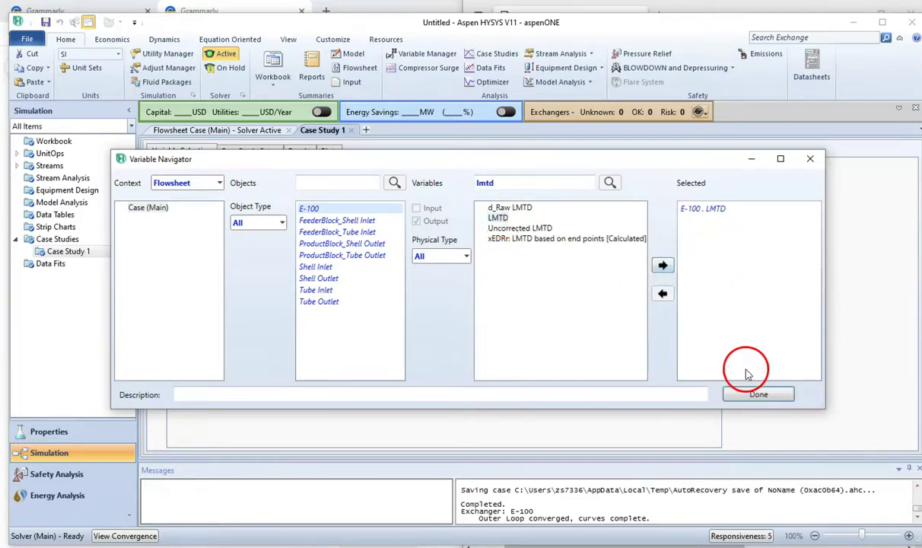
click(756, 394)
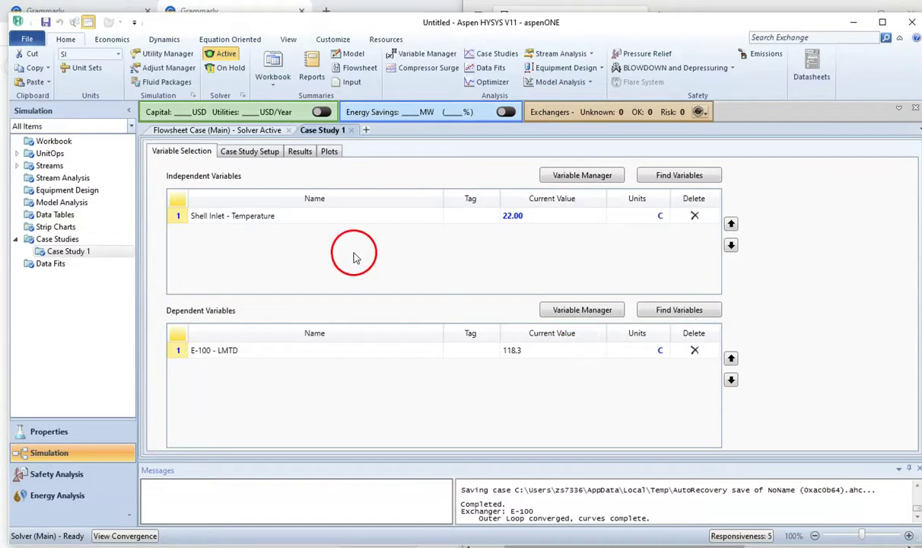
Step: Set the Shell Inlet temperature range to start at 10 °C and end at 35 °C with a step size of 5 °C
click(251, 155)
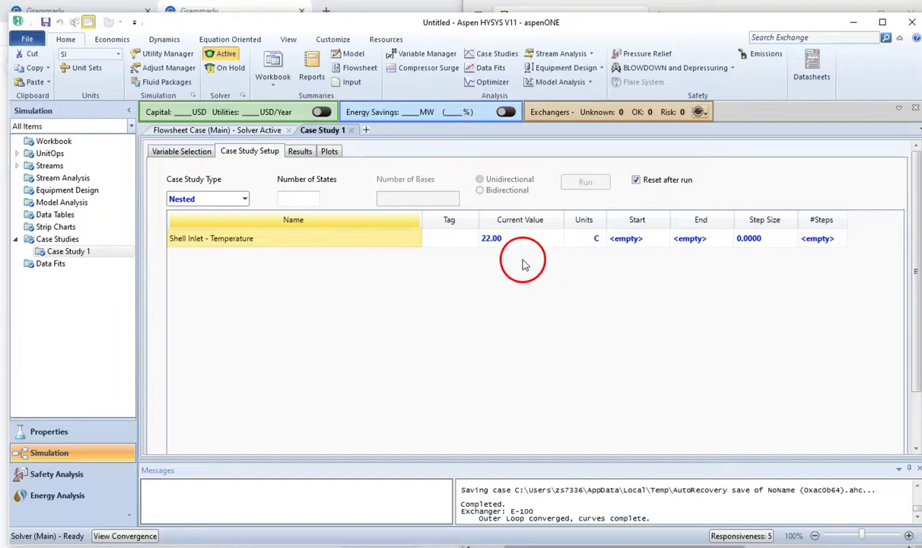
mouse_move(496, 248)
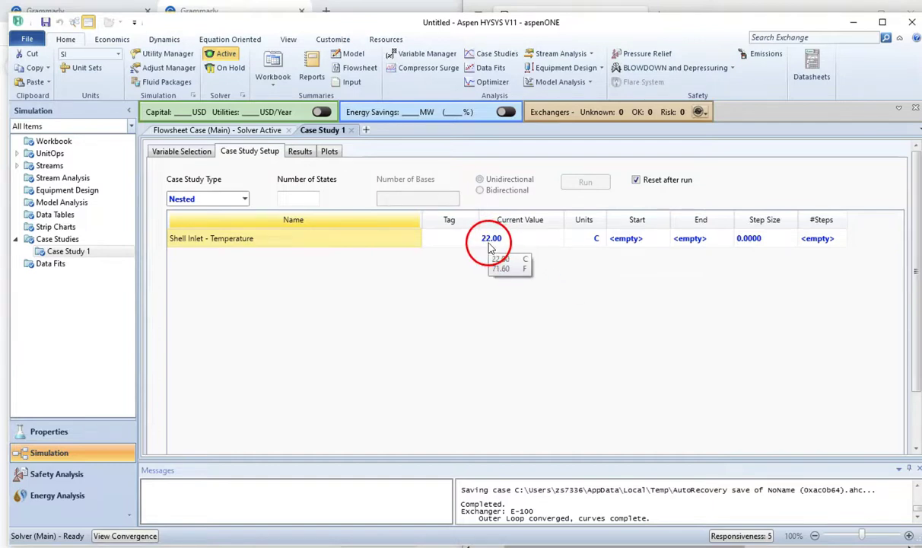
click(636, 240)
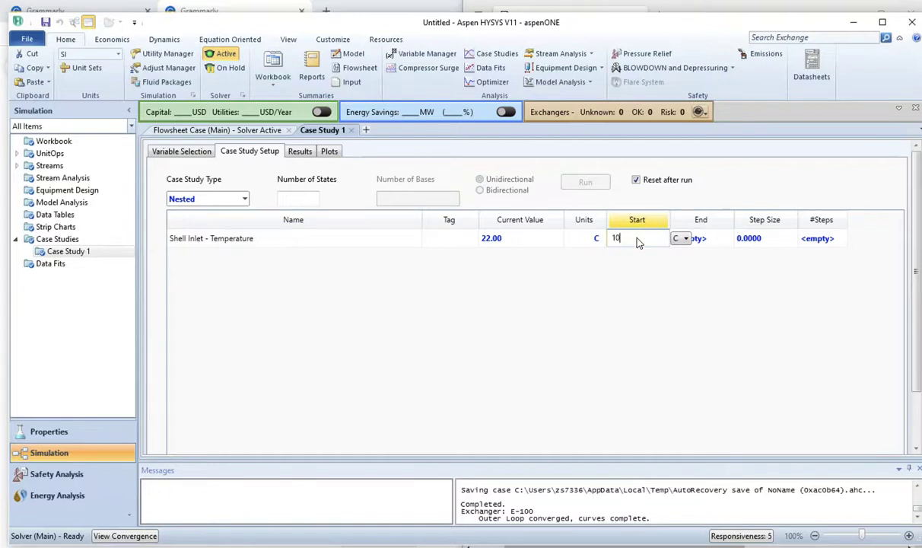
click(676, 241)
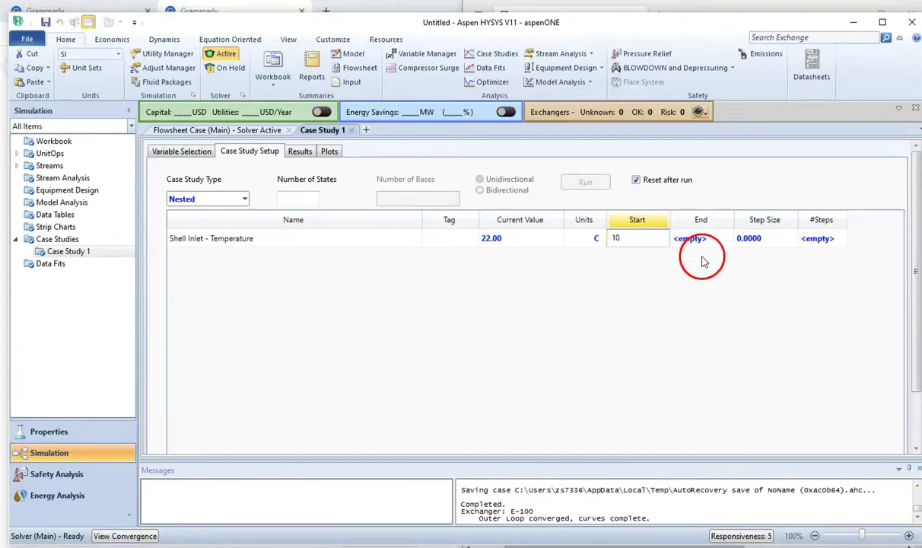
scroll(704, 262, down, 1)
click(700, 202)
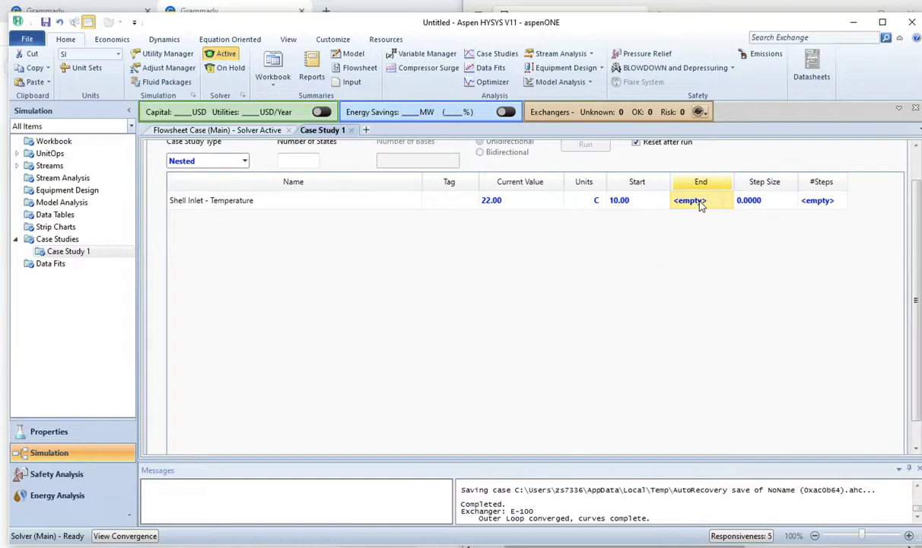
text(35)
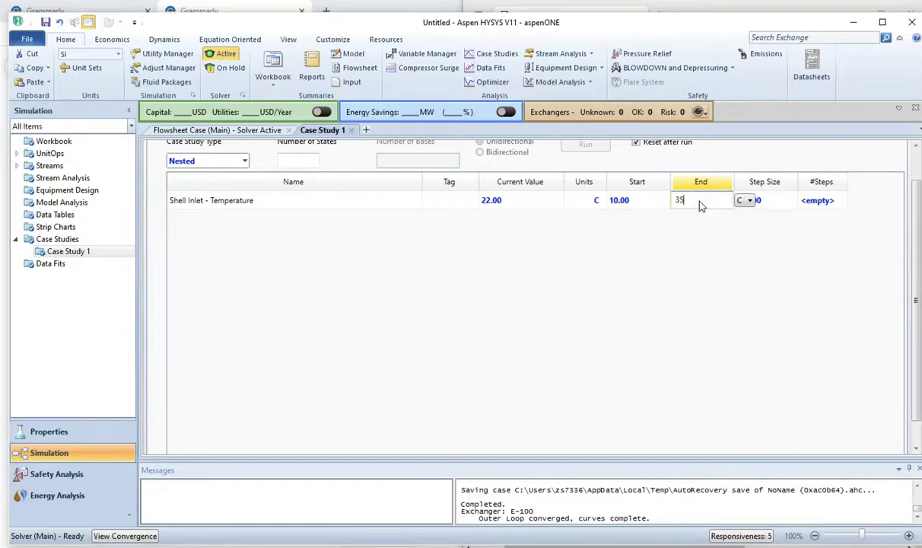
key(Tab)
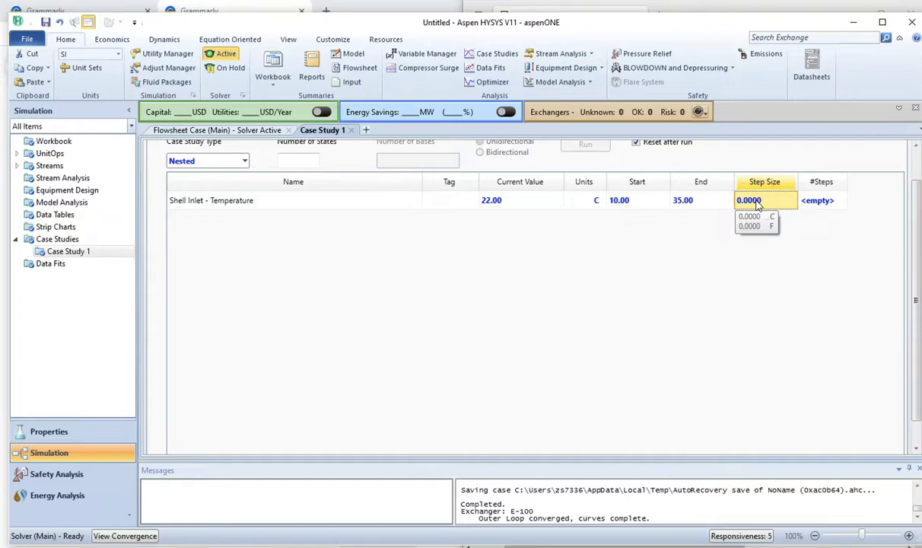
text(5)
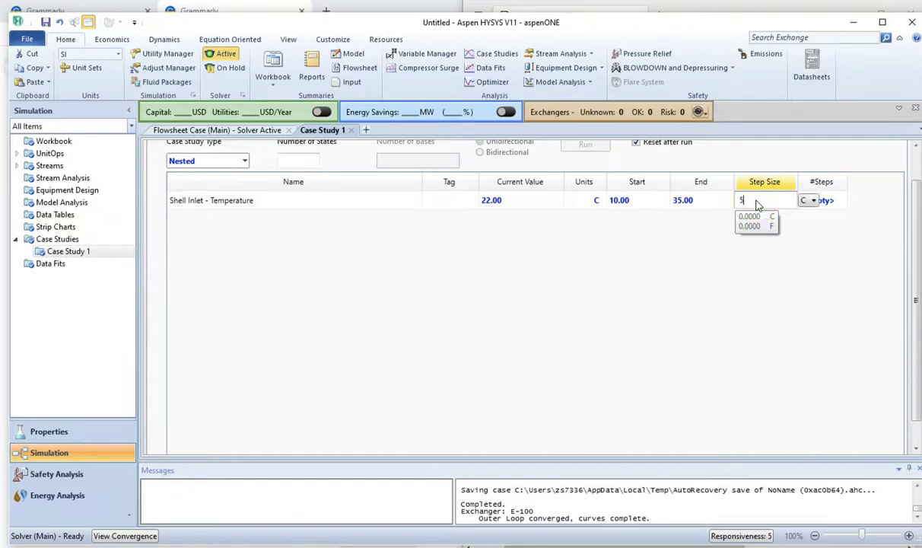
key(Return)
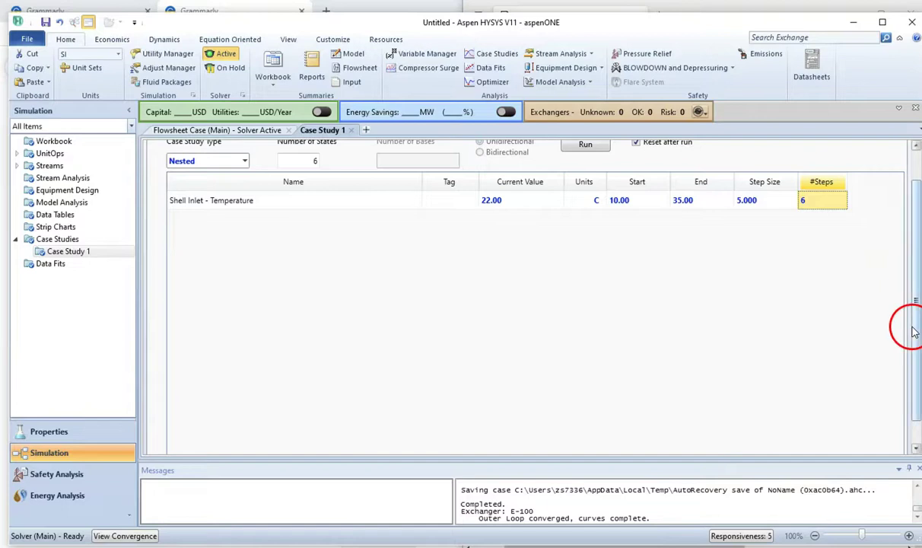
Step: Review the selected variables, run the nested case study and check its run status
scroll(917, 388, down, 2)
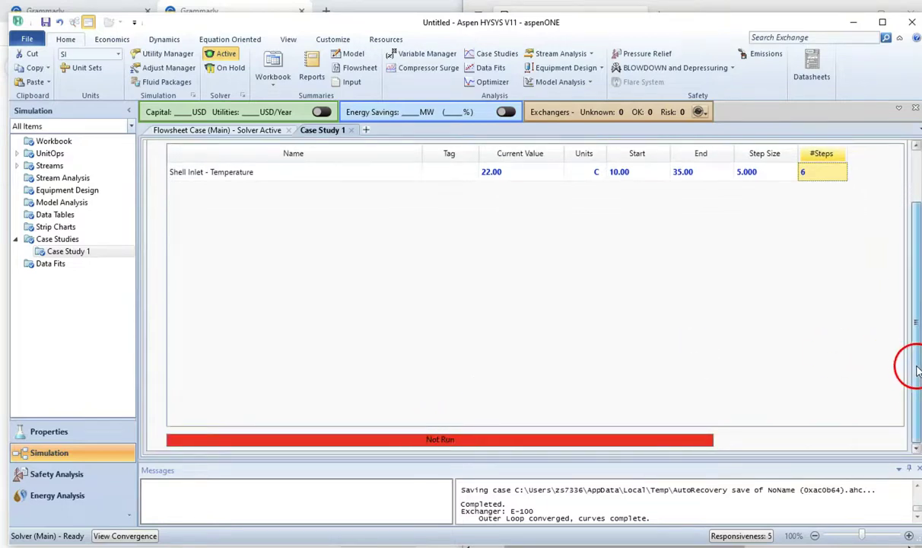
drag(916, 367, 912, 271)
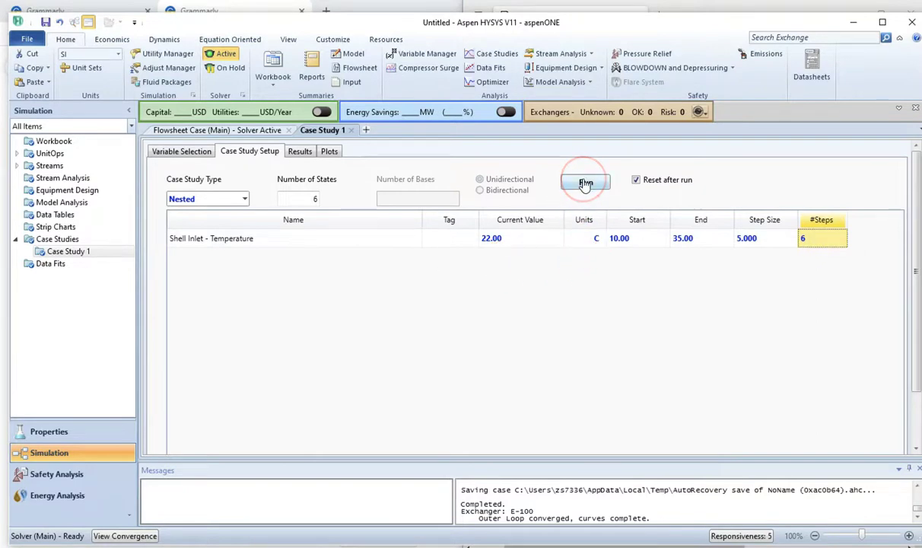
click(172, 151)
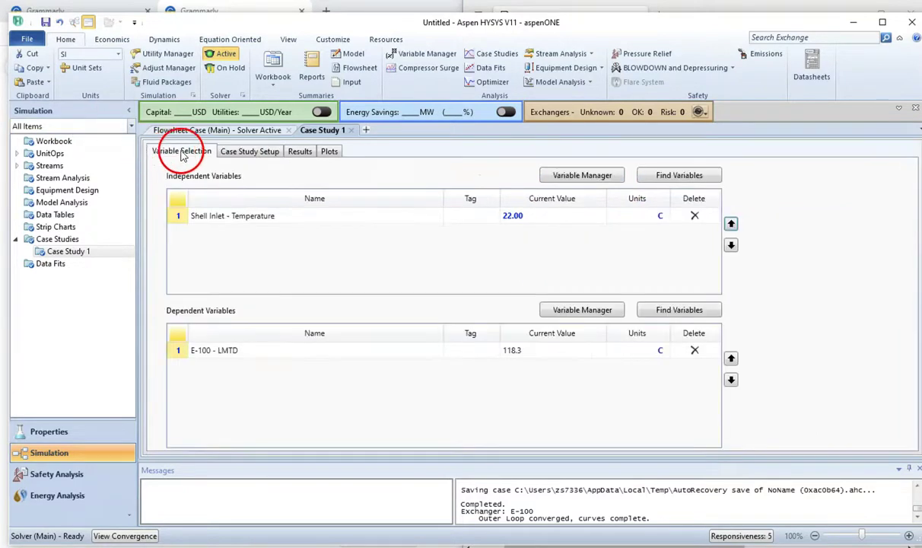
click(232, 154)
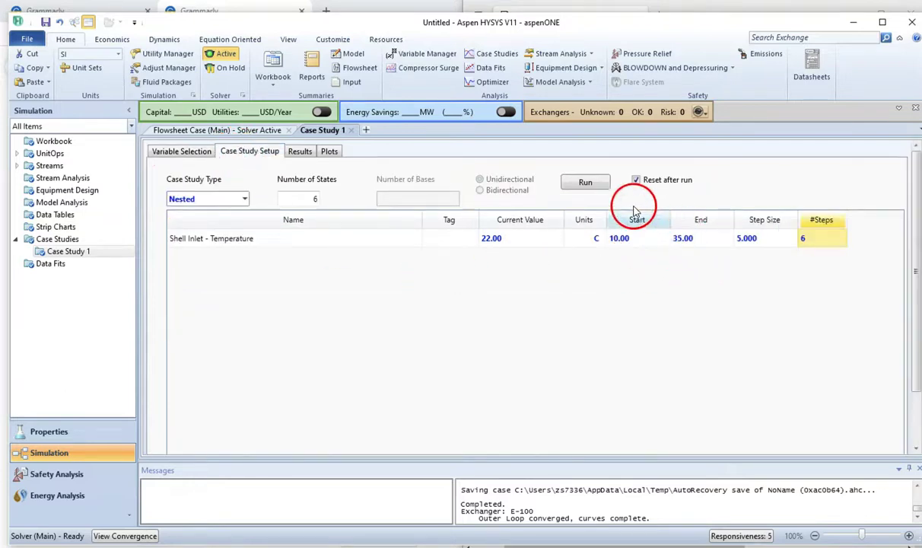
click(586, 182)
drag(916, 299, 912, 371)
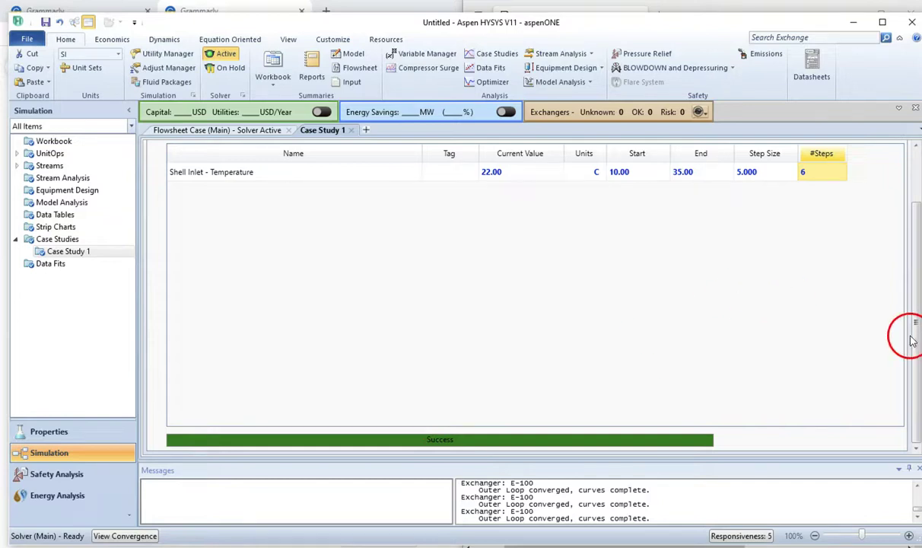
drag(911, 350, 911, 242)
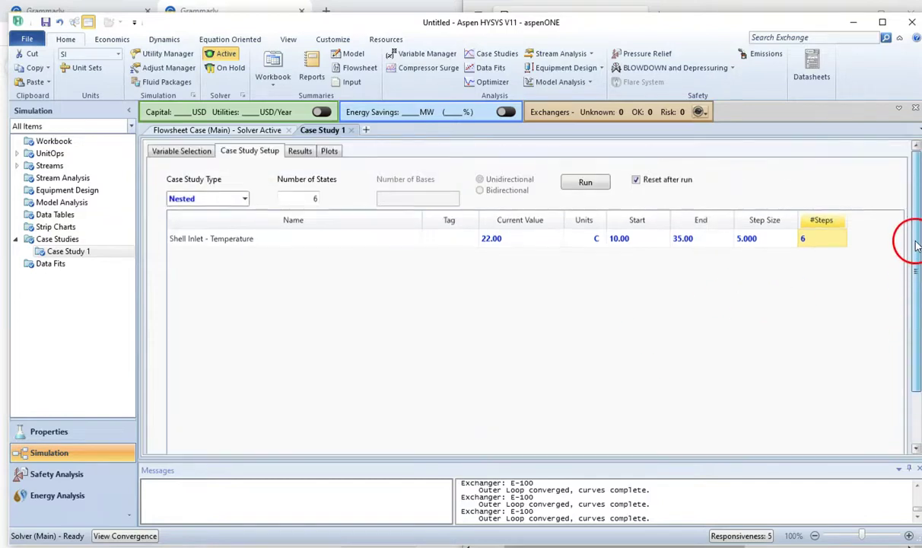
Step: Compare the case study's results table with its start, end and step settings, and view the Excel export option without saving
click(305, 153)
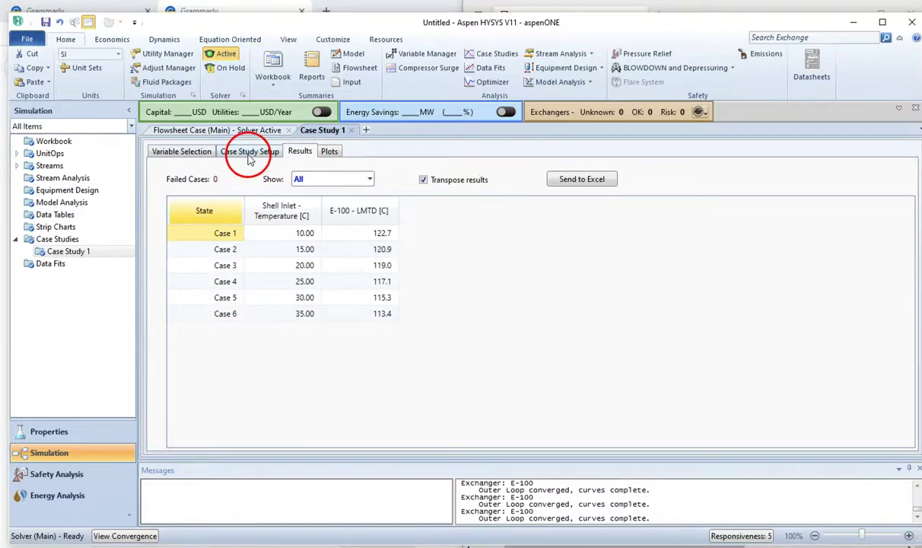
click(248, 156)
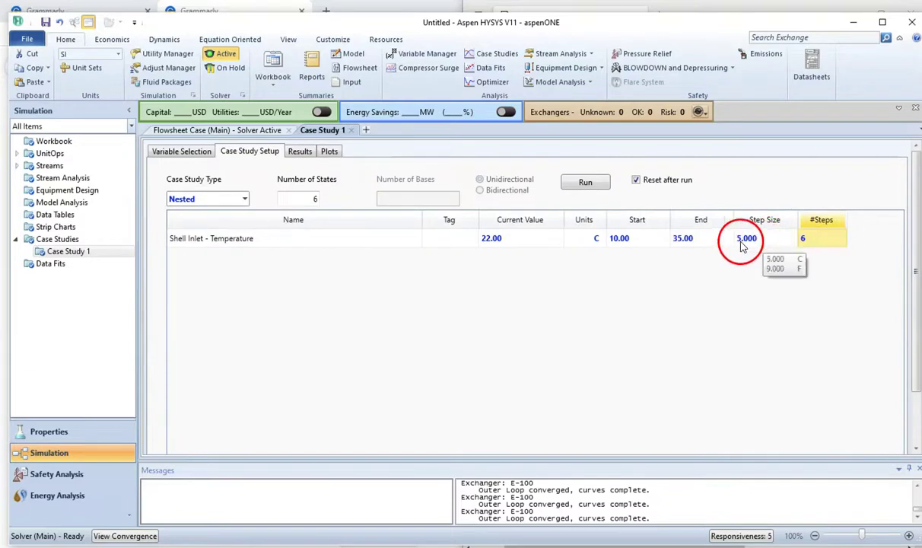
click(302, 155)
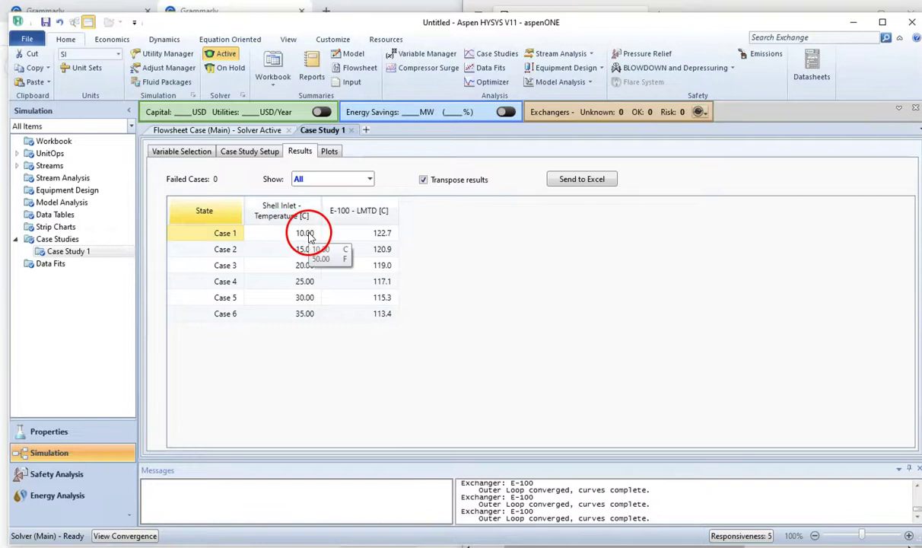
click(267, 156)
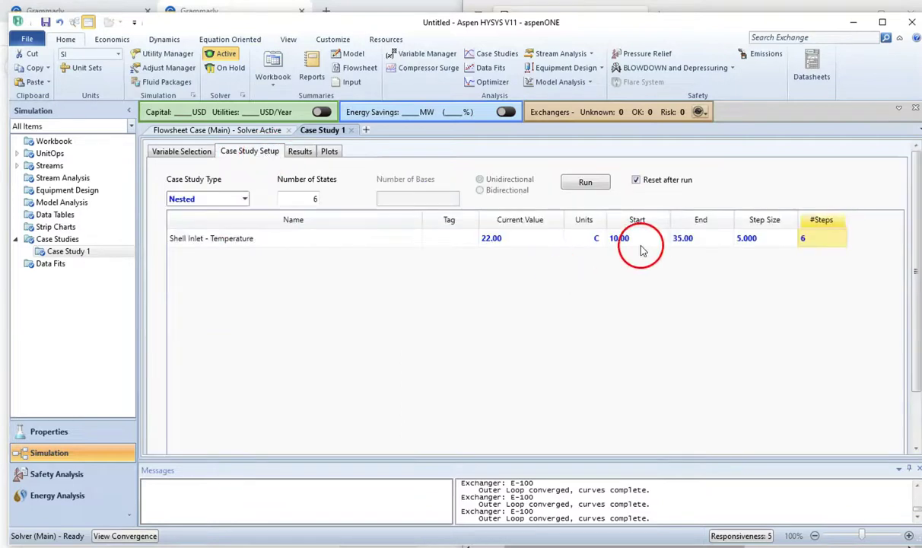
click(301, 152)
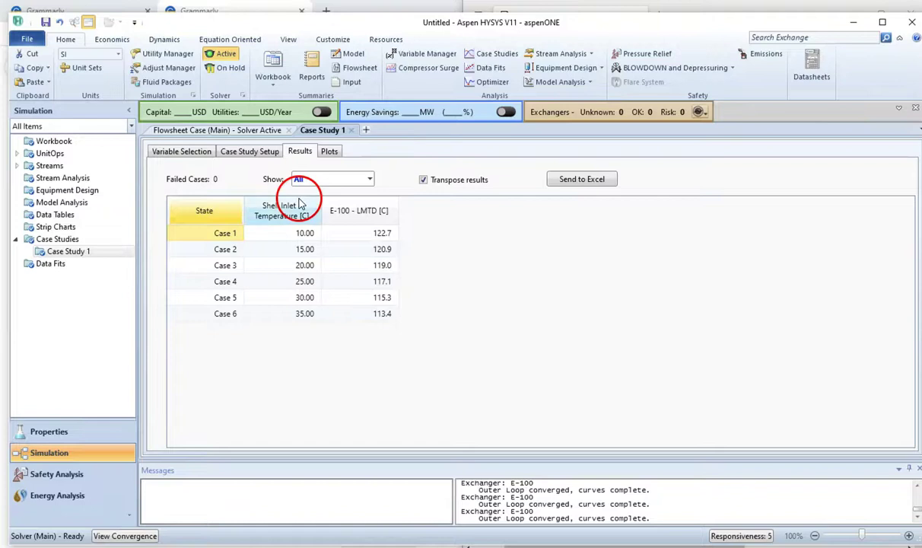
click(576, 188)
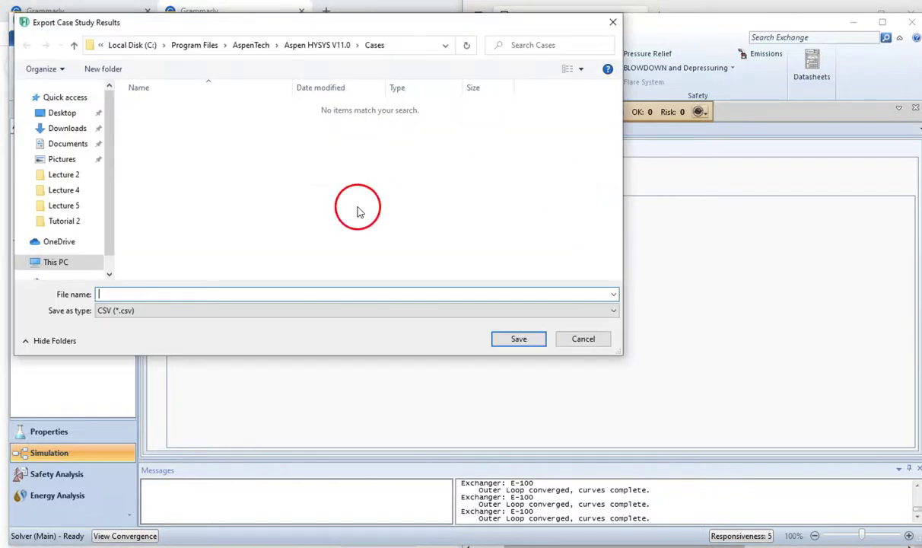
click(585, 342)
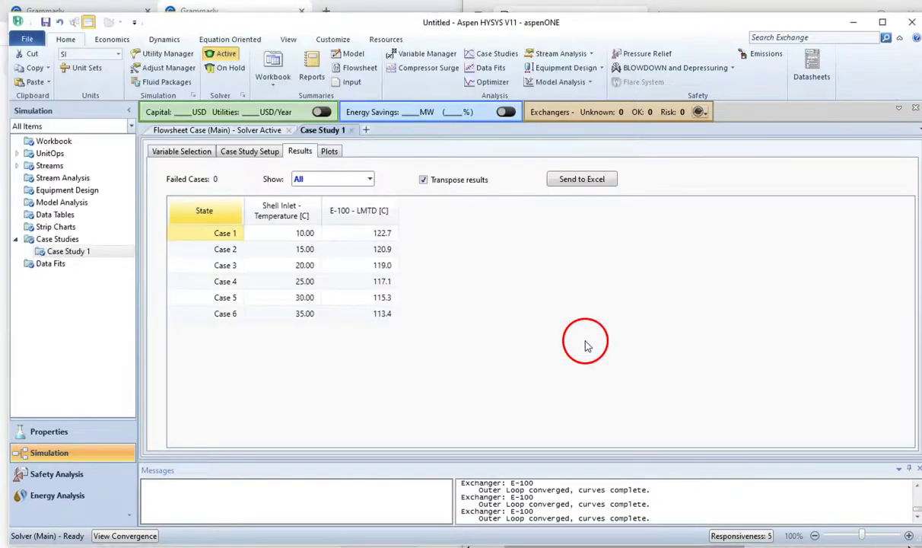
Step: Examine the plot of E-100 LMTD against Shell Inlet temperature and the variable choices available for its two axes
click(323, 152)
click(354, 196)
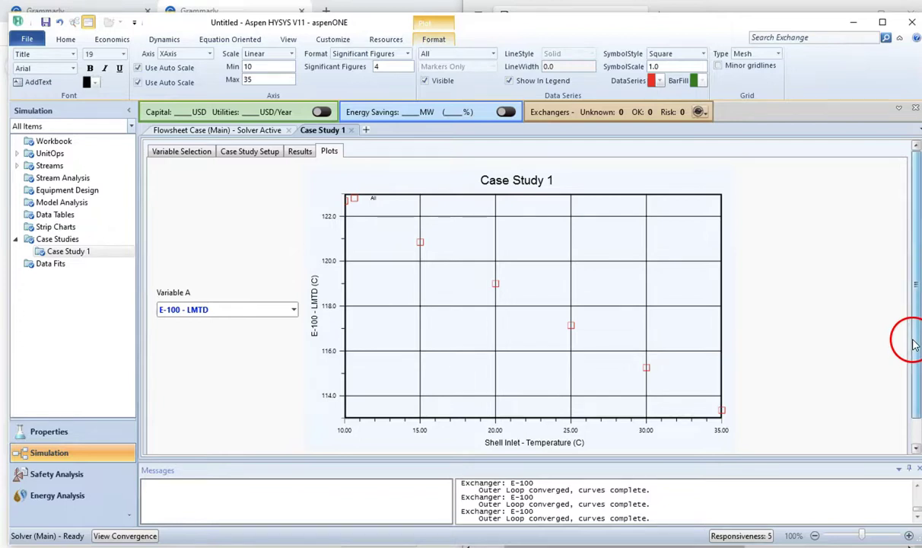
scroll(916, 344, down, 2)
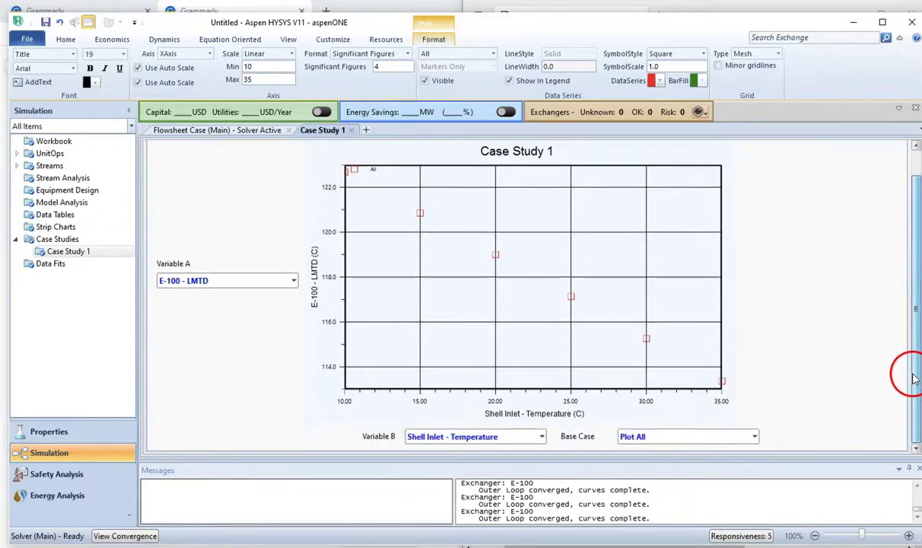
click(542, 438)
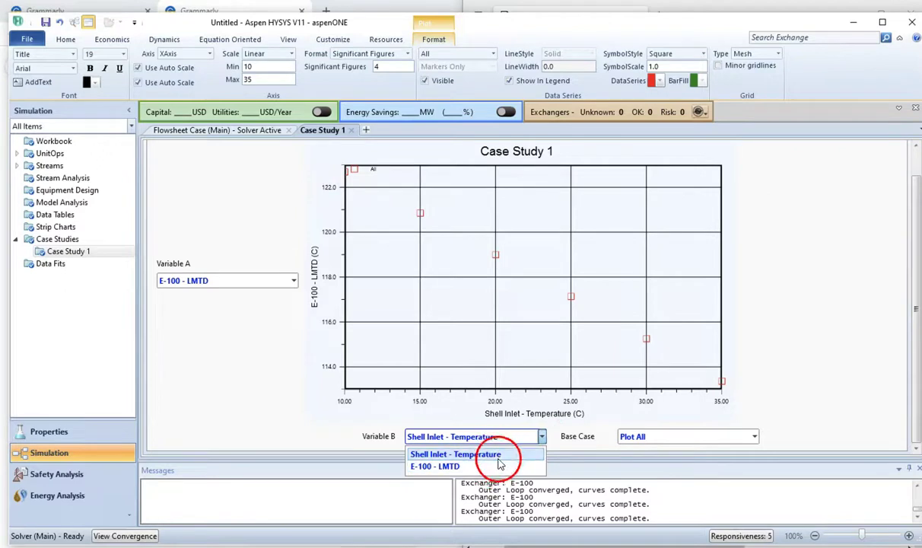
click(295, 294)
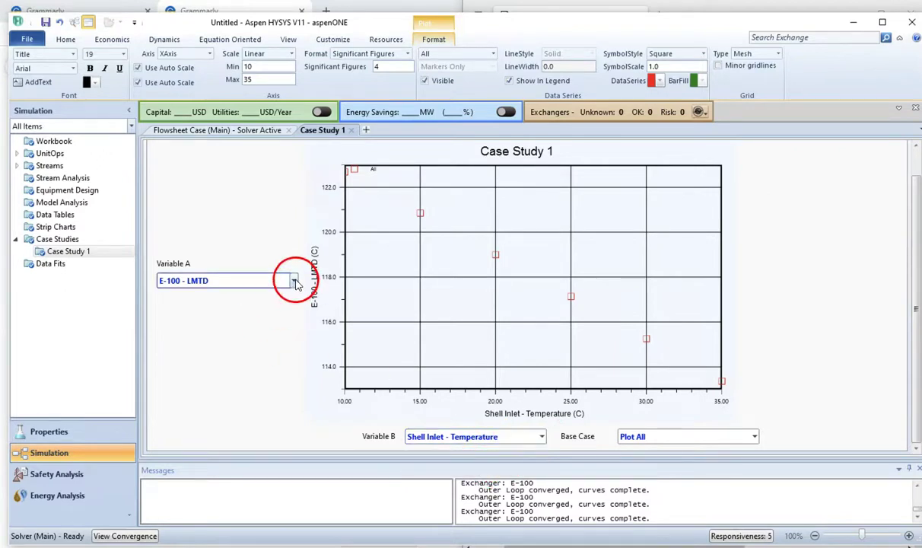
click(293, 280)
click(268, 337)
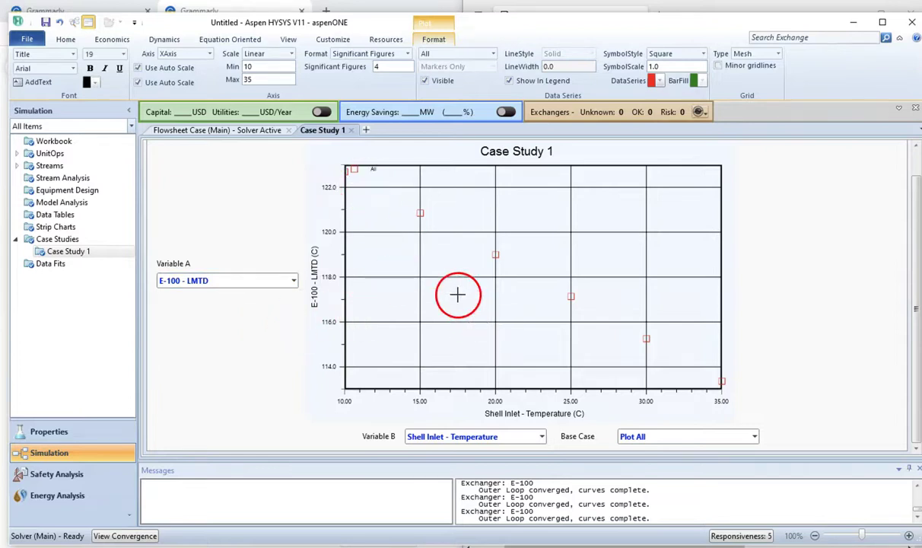
Step: Try to print the Case Study 1 plot to a PDF file
right_click(429, 271)
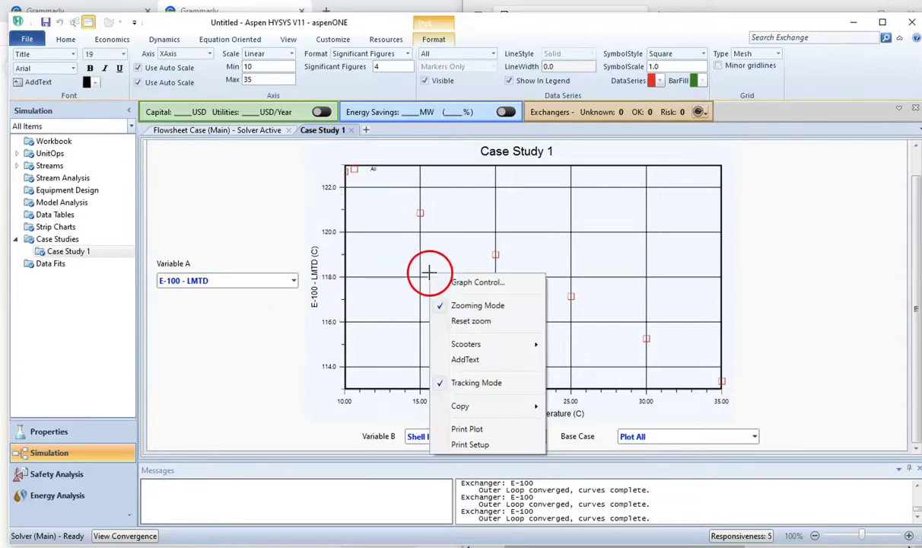
click(463, 475)
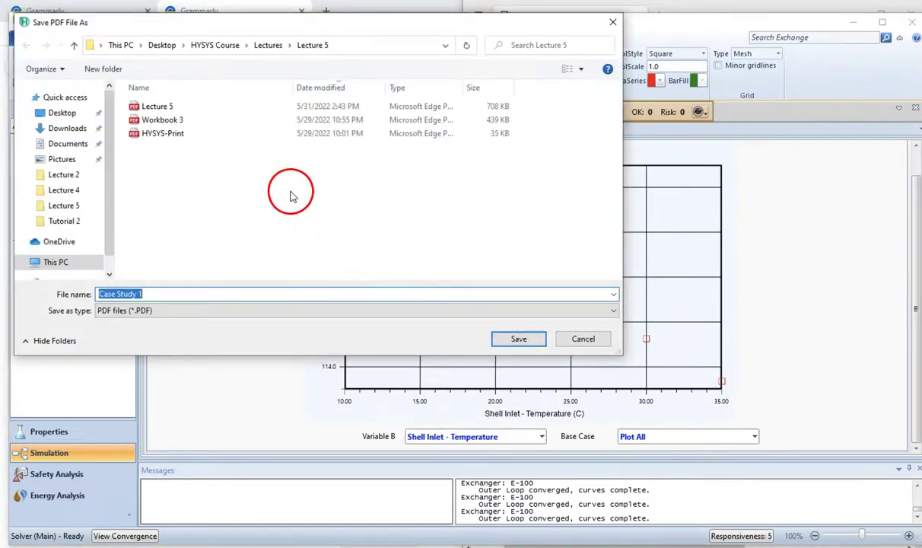
click(581, 342)
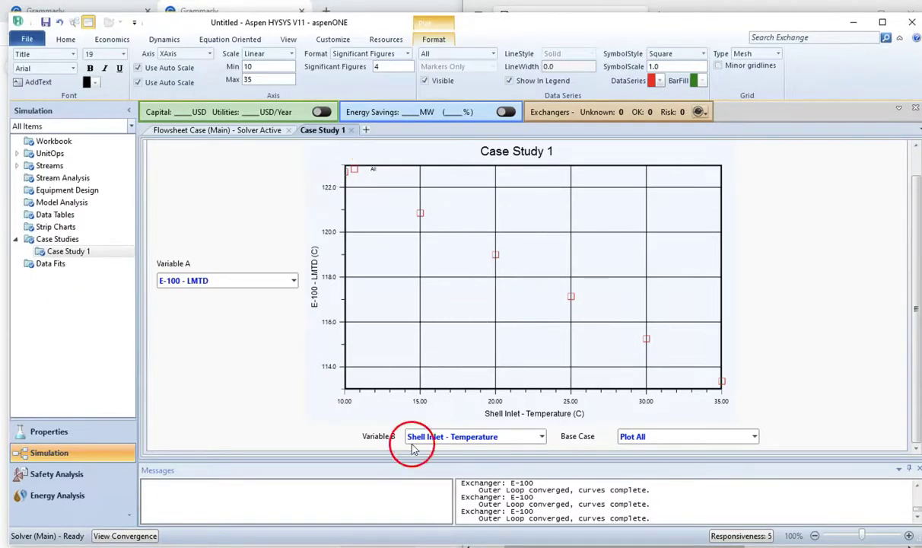
Step: Switch to Workbook 2.pdf, enlarge its window and read the full Heat Exchanger Problem 2 sensitivity analysis statement against Problem 1
mouse_move(467, 547)
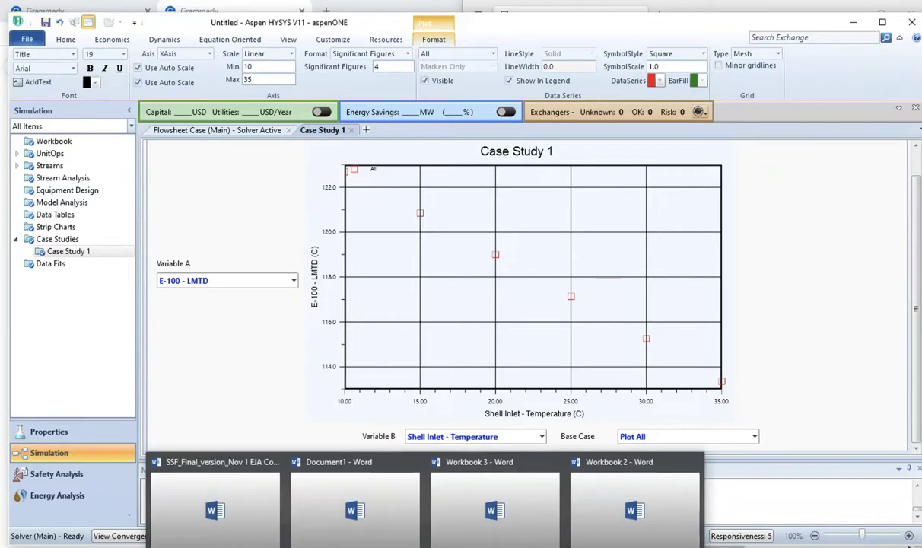
click(340, 542)
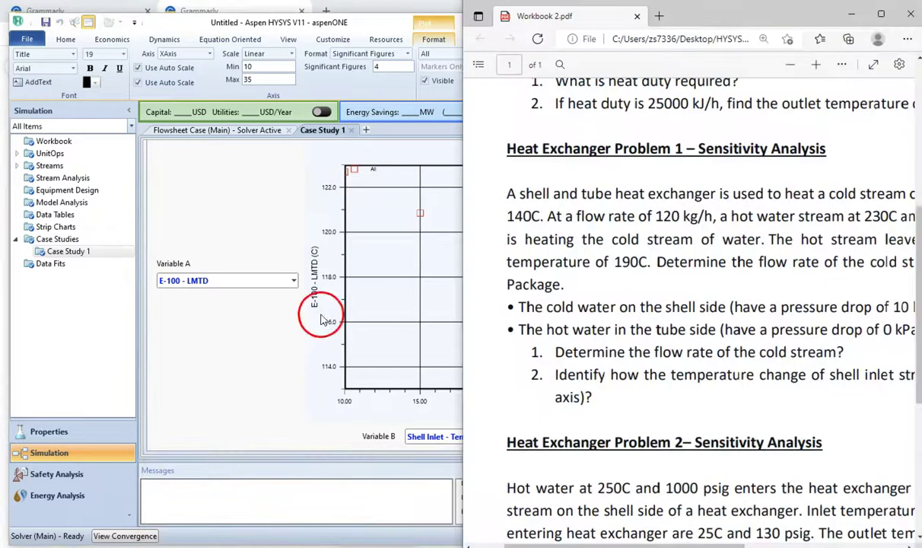
scroll(629, 244, down, 2)
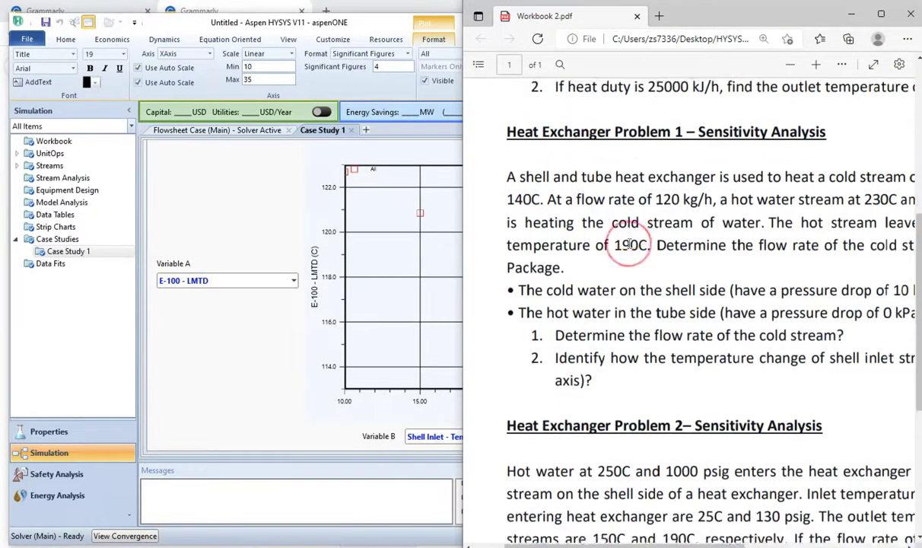
scroll(630, 243, down, 5)
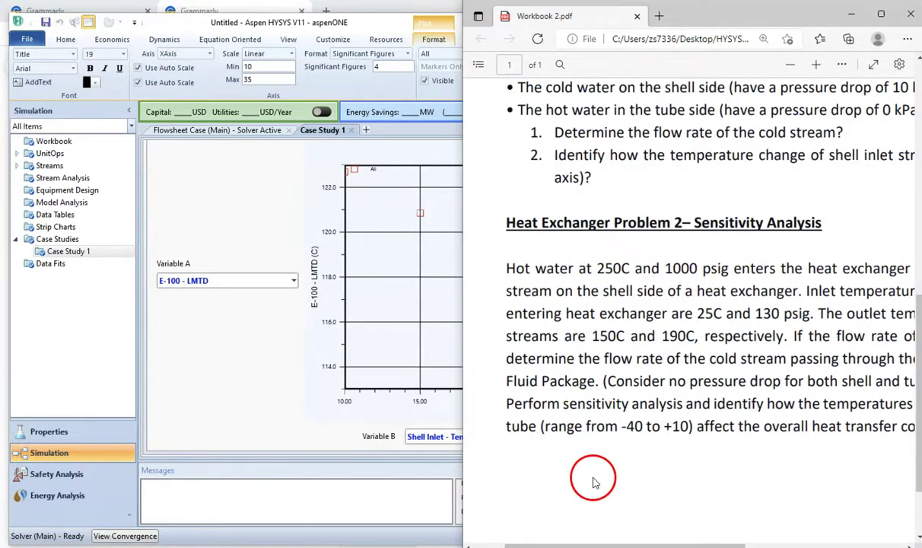
drag(606, 544, 637, 528)
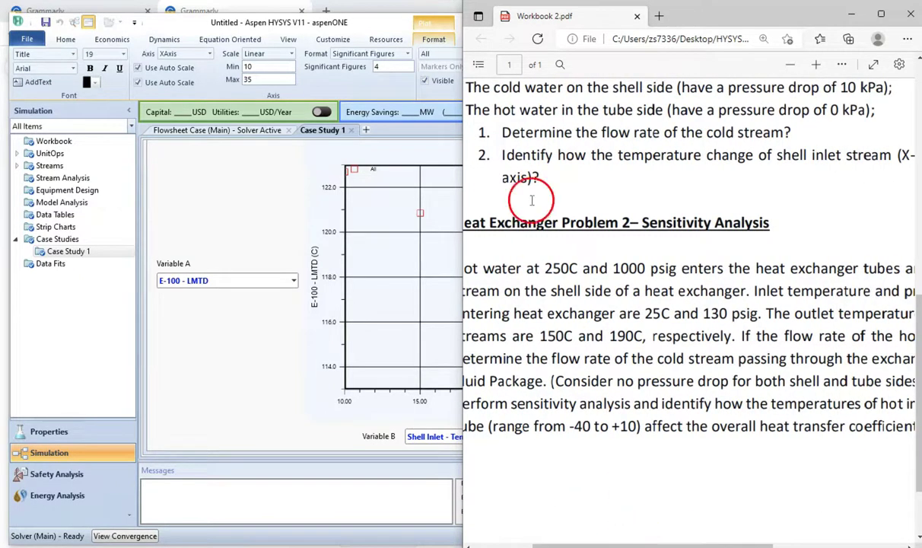
click(881, 14)
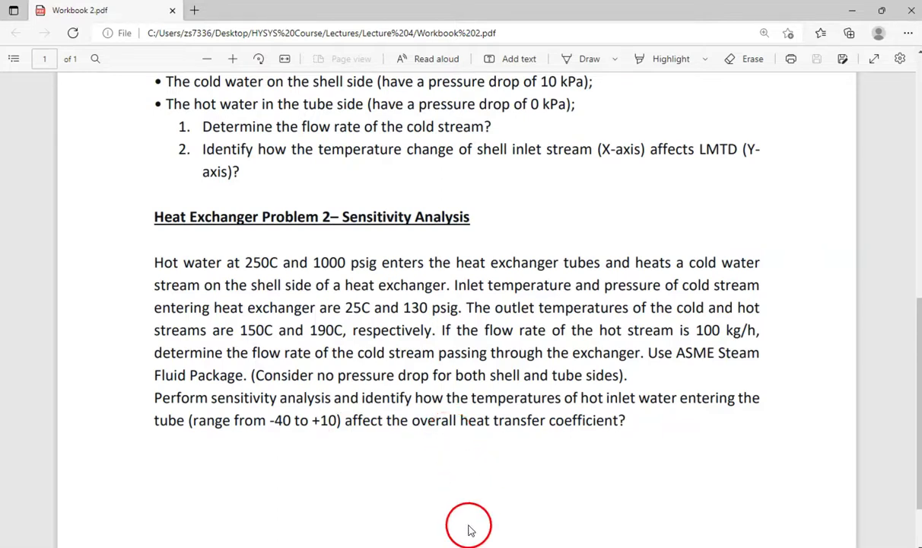
scroll(450, 423, up, 2)
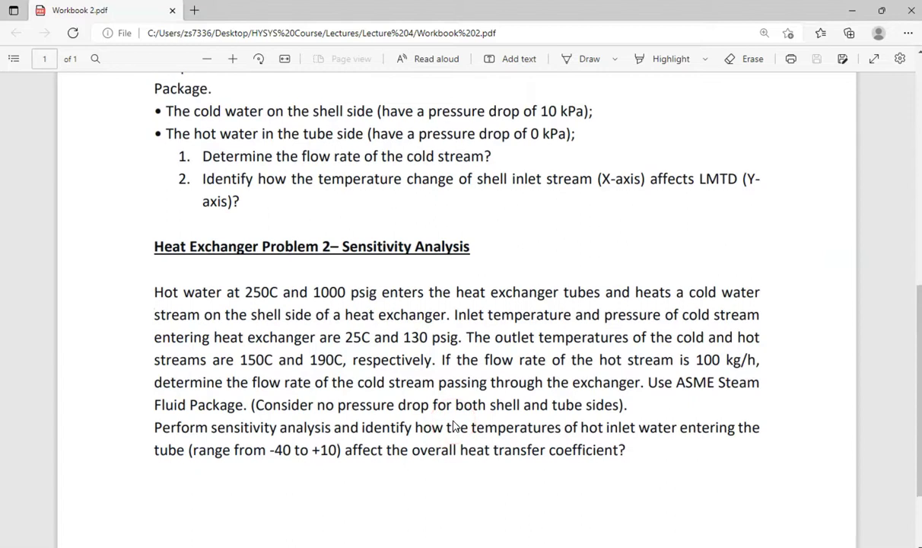
scroll(454, 426, up, 1)
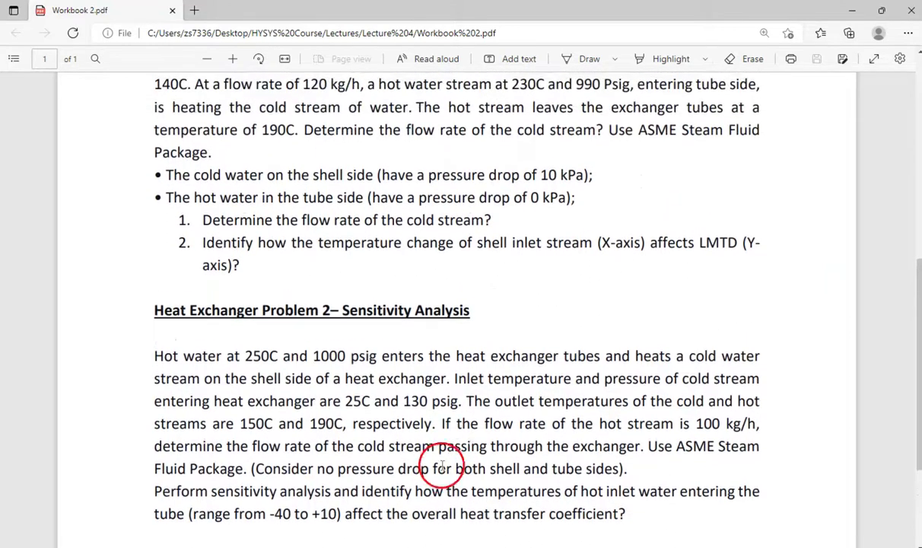
scroll(384, 385, up, 1)
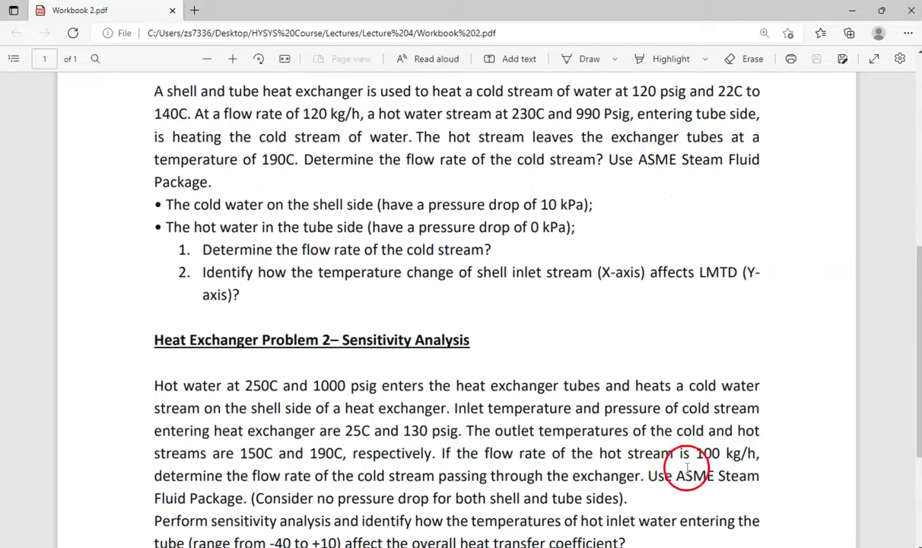
Step: Switch back to Aspen HYSYS and add a second heat exchanger to the main flowsheet, right of E-100
mouse_move(464, 547)
click(457, 480)
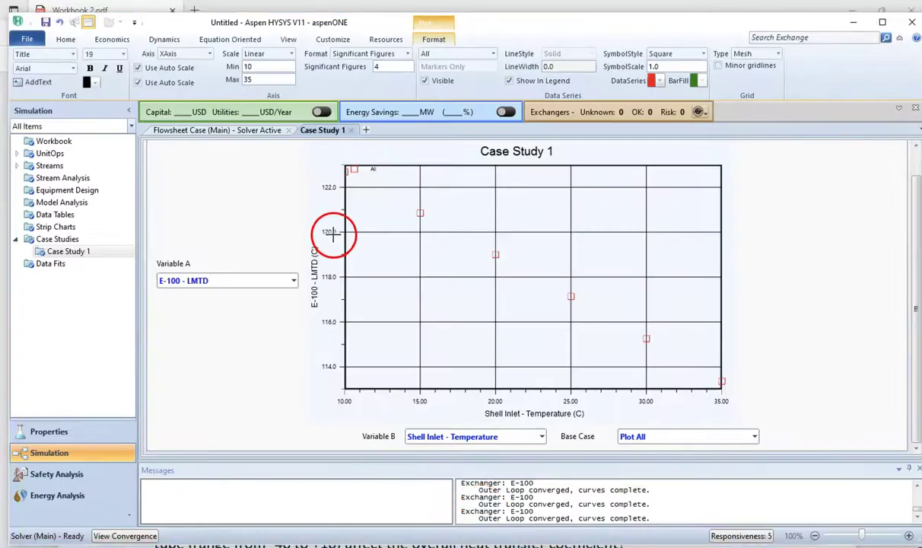
click(247, 131)
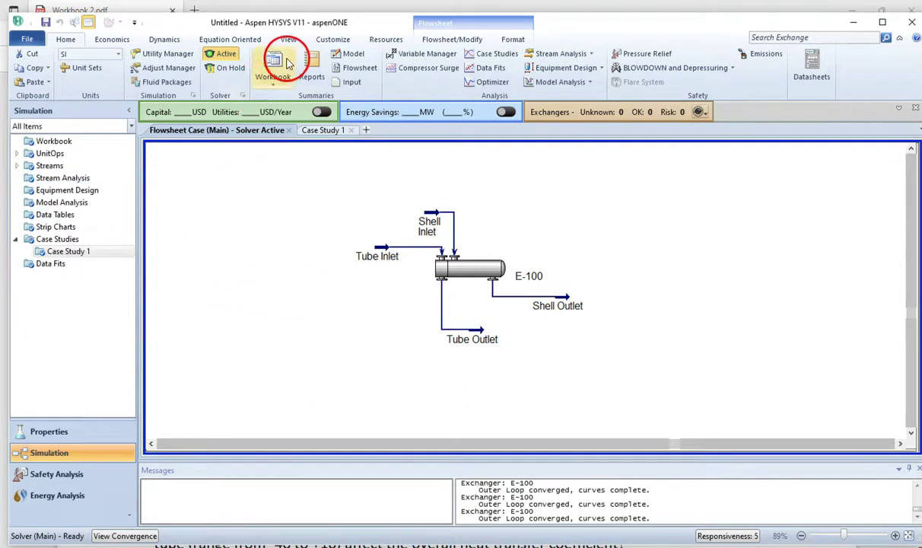
click(451, 41)
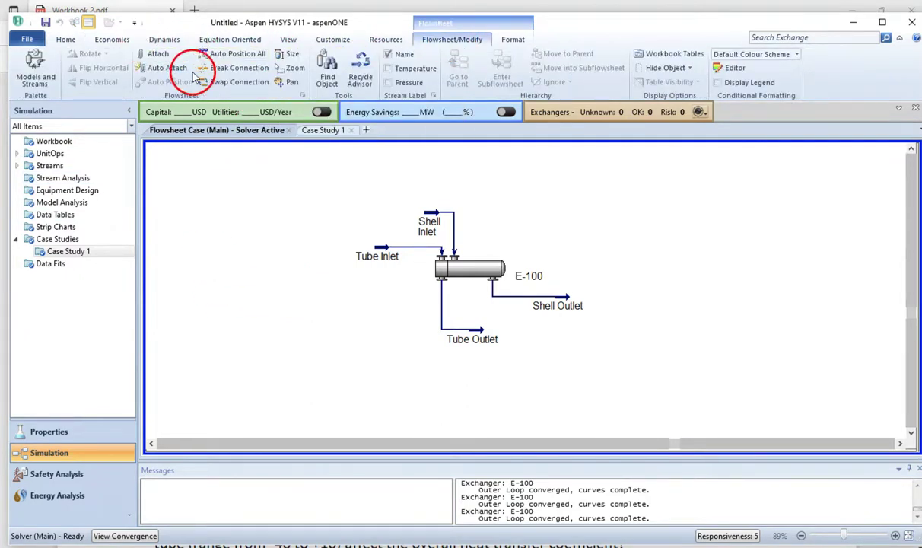
click(37, 79)
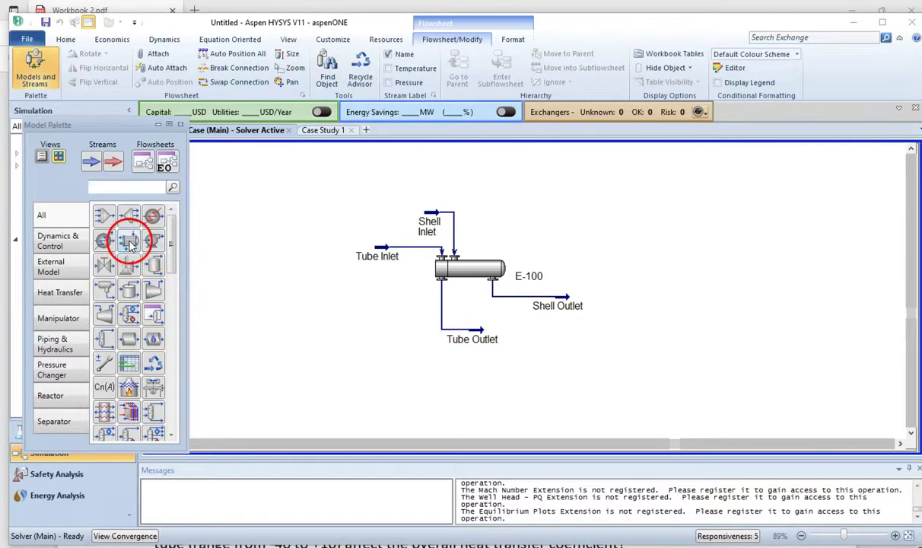
drag(130, 242, 624, 251)
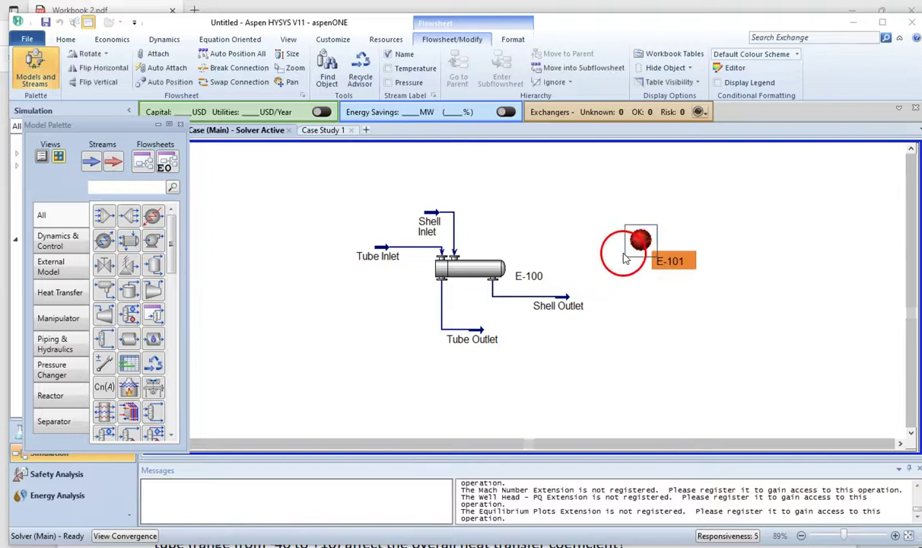
Step: Change the new exchanger E-101's icon to the shell-and-tube symbol and move it slightly higher on the flowsheet
right_click(640, 242)
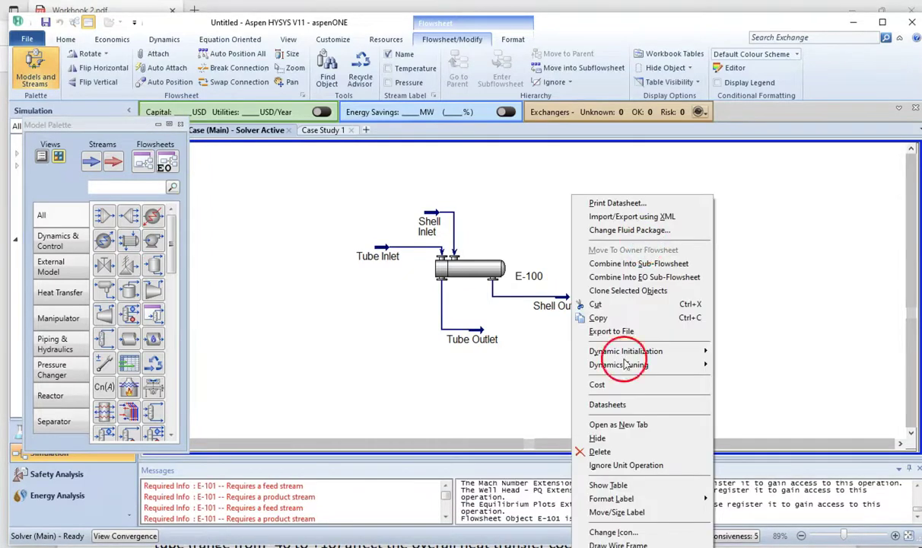
click(626, 530)
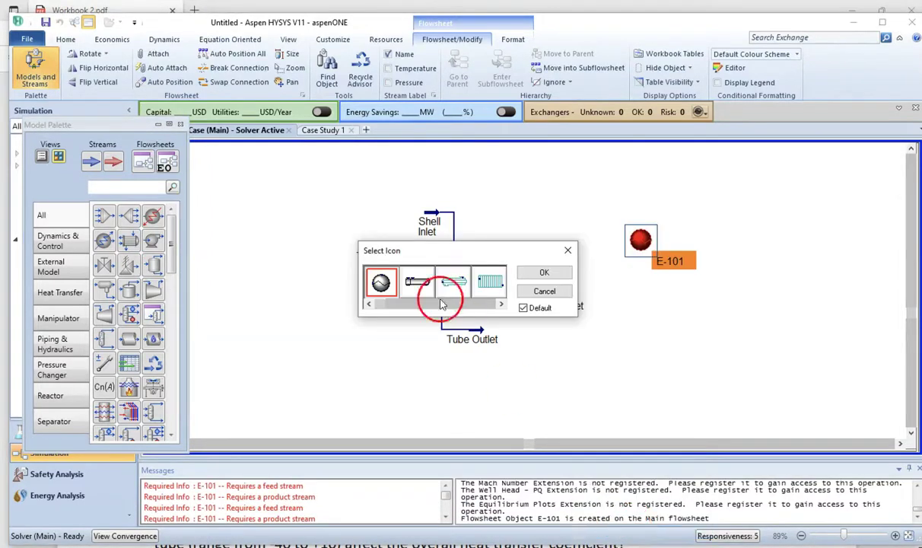
click(412, 284)
click(543, 274)
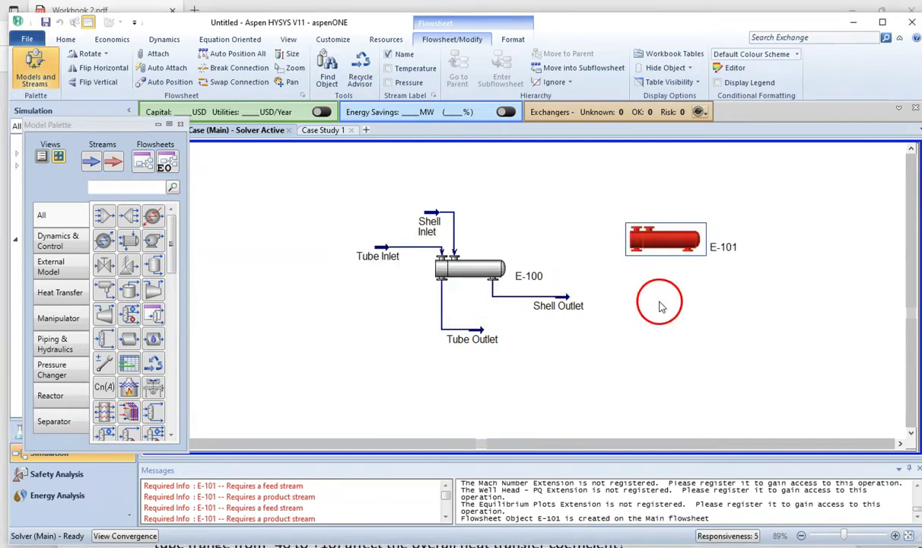
drag(644, 228, 654, 182)
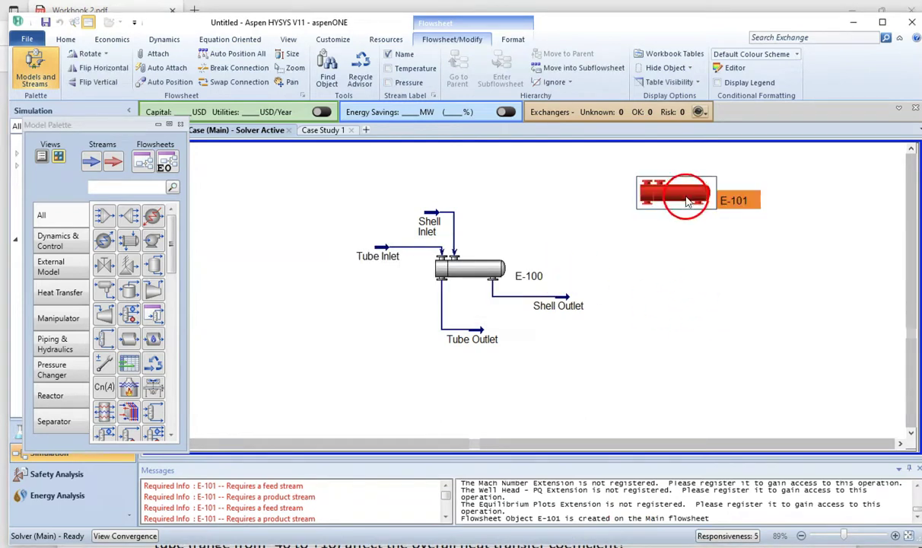
Step: Connect E-101 to Tube Inlet Stream, Tube Outlet Stream, Shell Inlet Stream and Shell Outlet Stream on its tube and shell sides
double_click(664, 190)
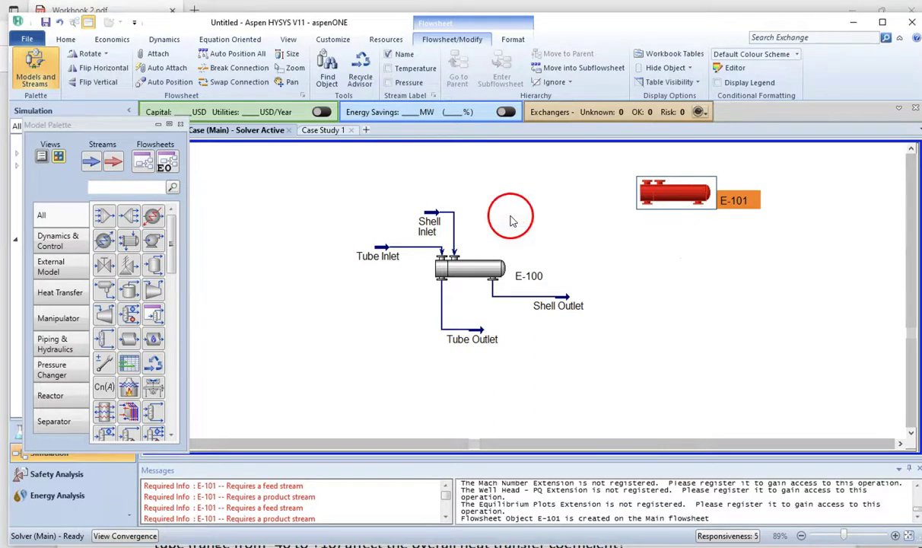
click(151, 258)
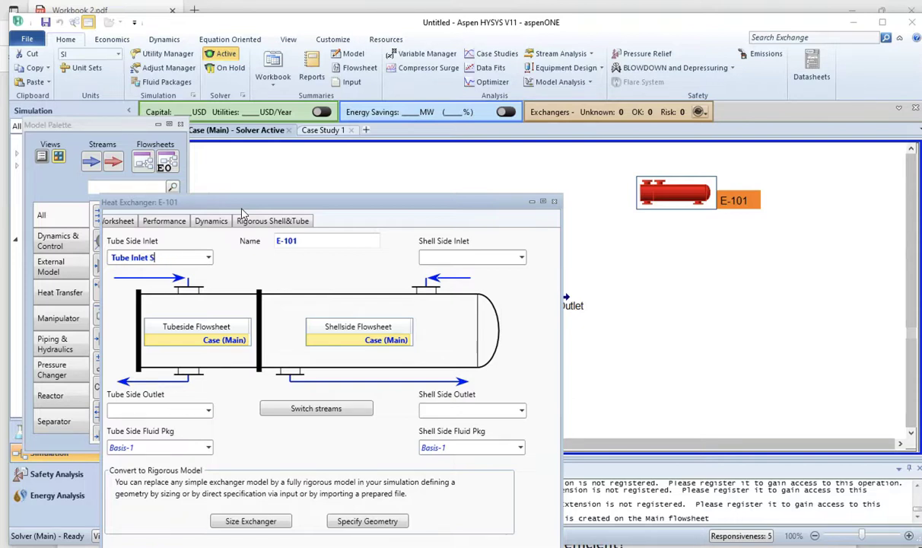
drag(253, 205, 316, 116)
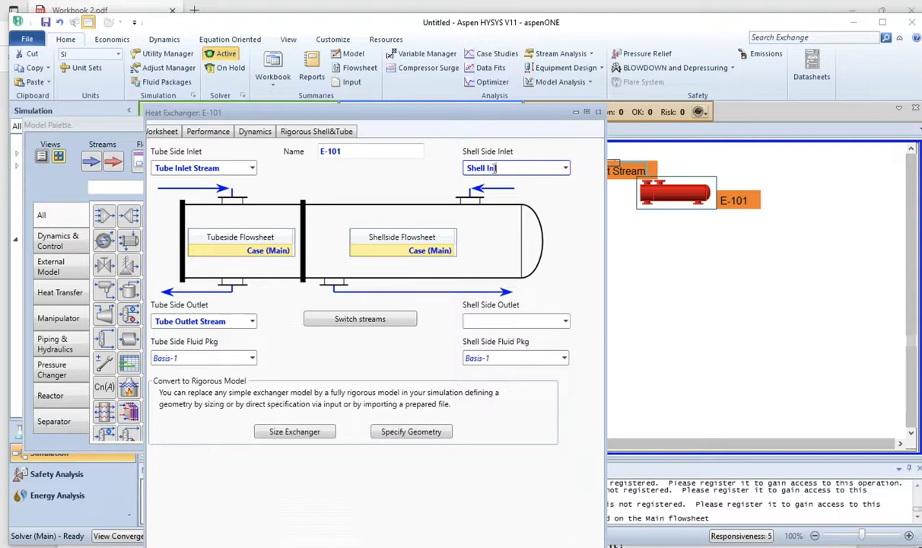
key(Return)
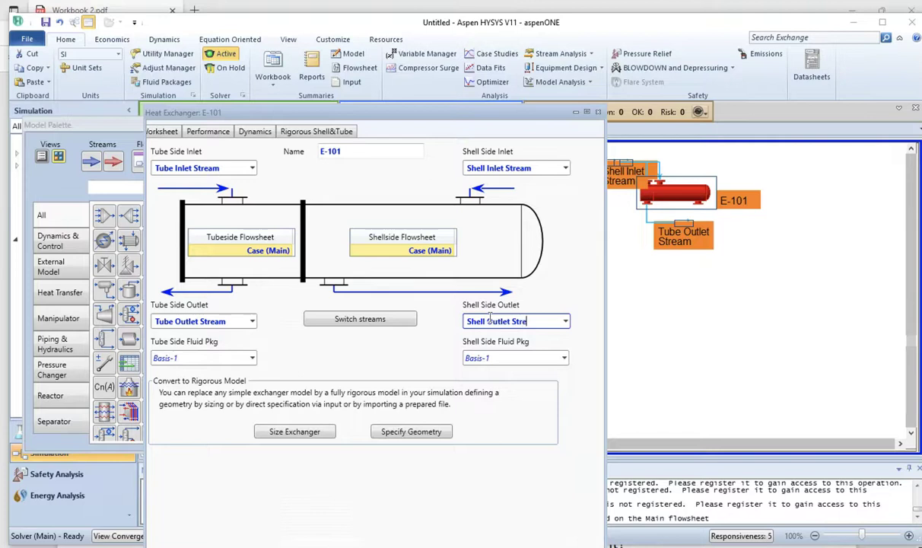
click(643, 365)
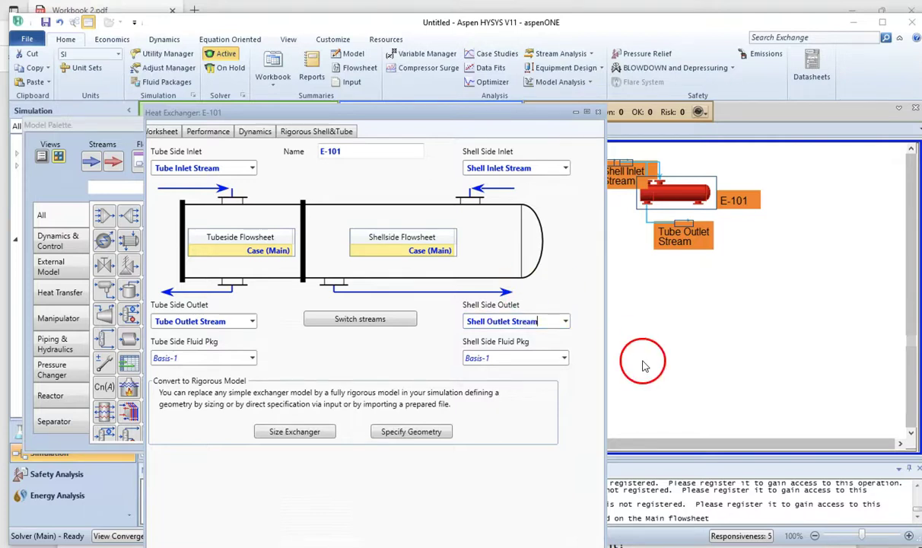
click(595, 363)
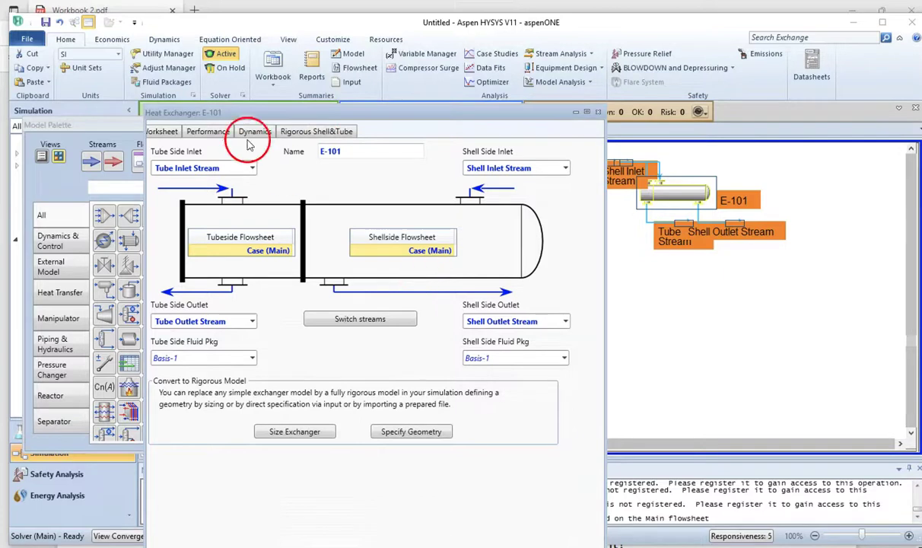
Step: Show E-101's stream worksheet side by side with Workbook 2.pdf and read Problem 2's stream conditions
click(174, 133)
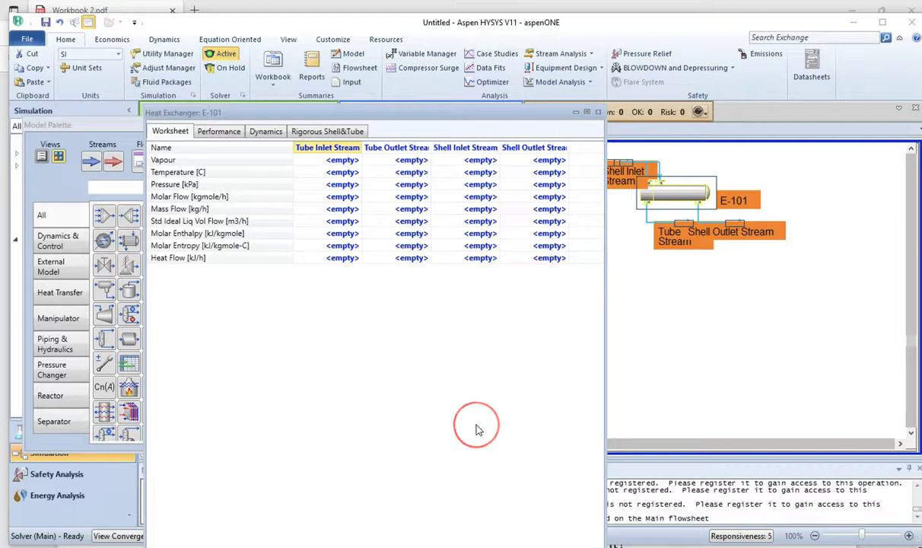
key(super+Left)
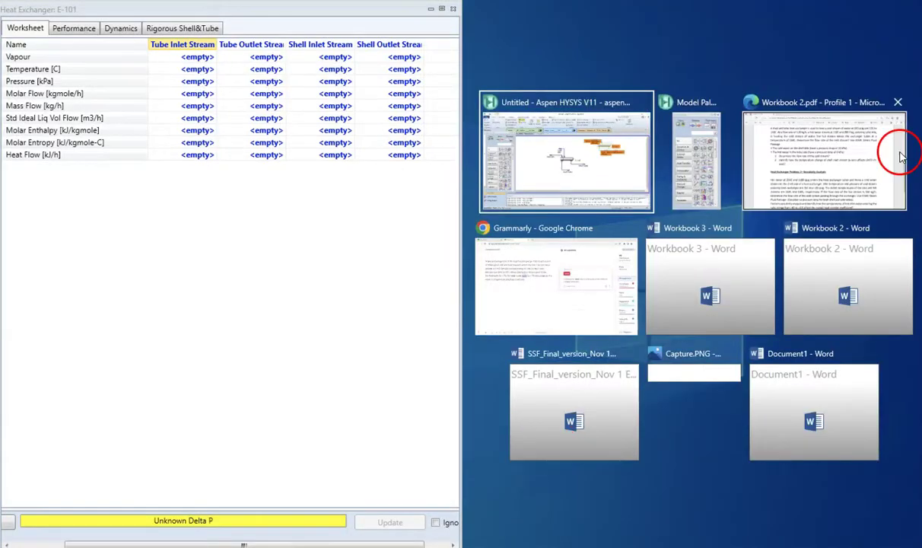
click(871, 164)
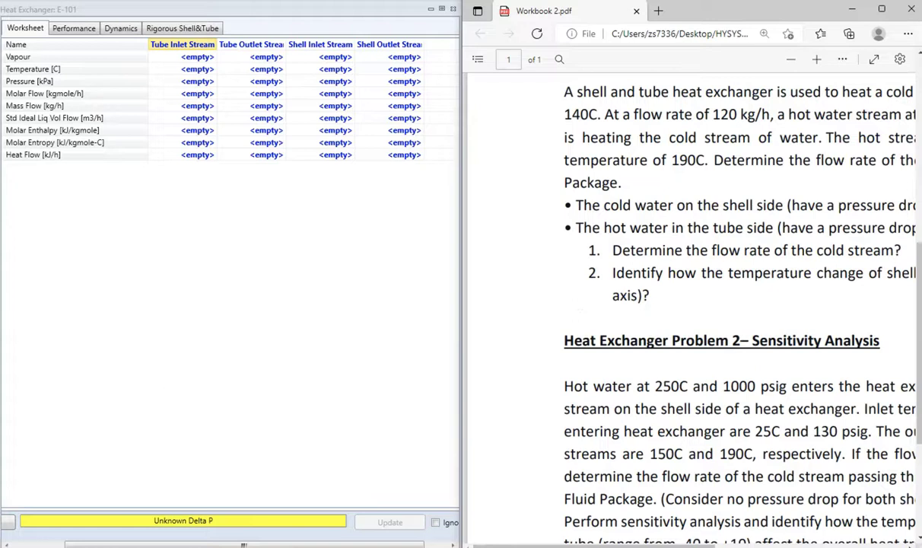
click(201, 71)
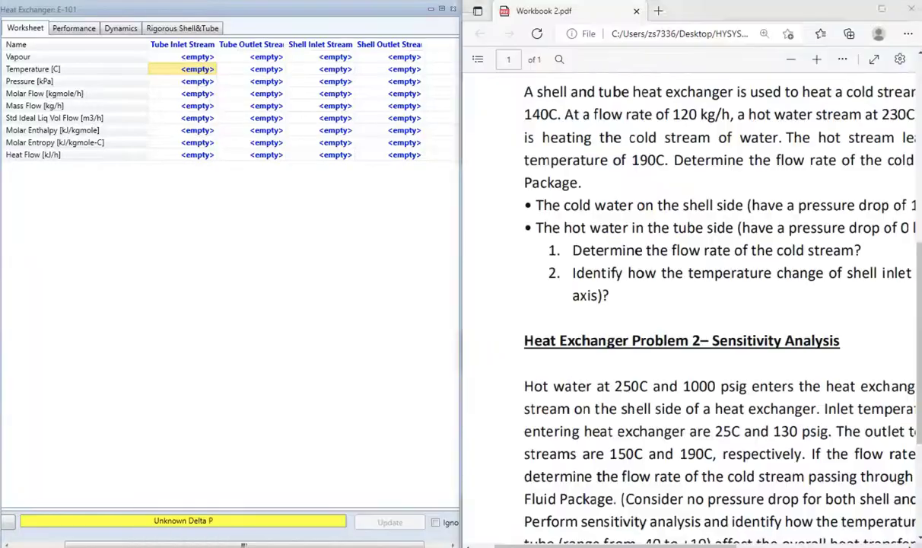
click(662, 340)
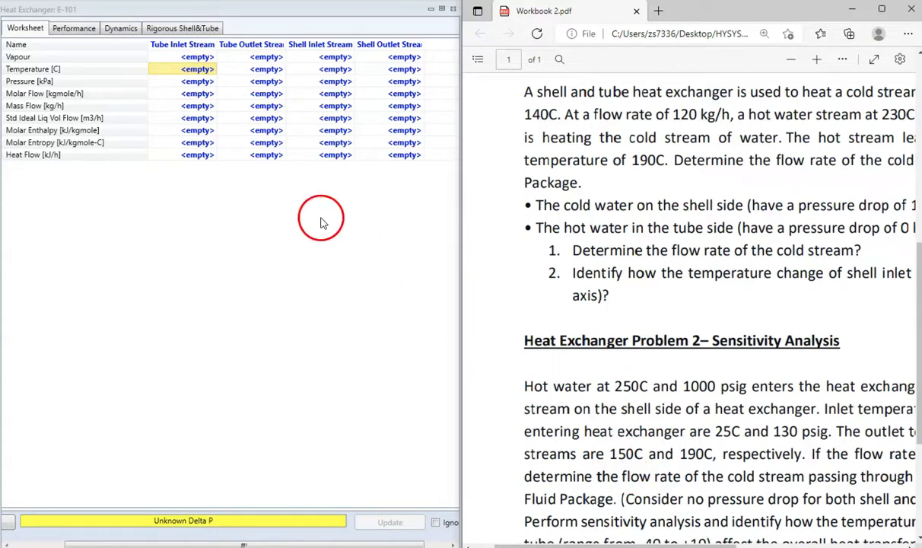
Step: Set Tube Inlet Stream to a temperature of 250 C and a pressure of 1000 psig in E-101's worksheet
click(196, 70)
text(250)
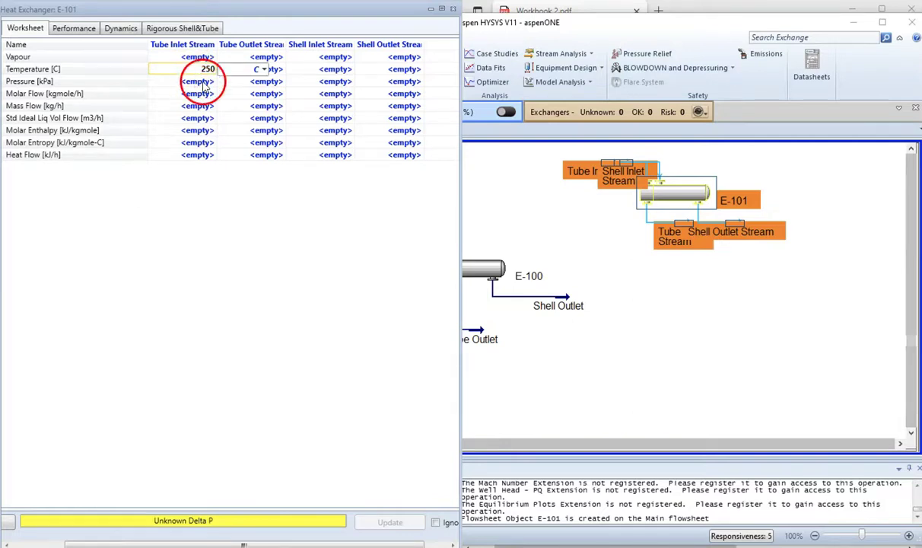
click(199, 81)
text(1000)
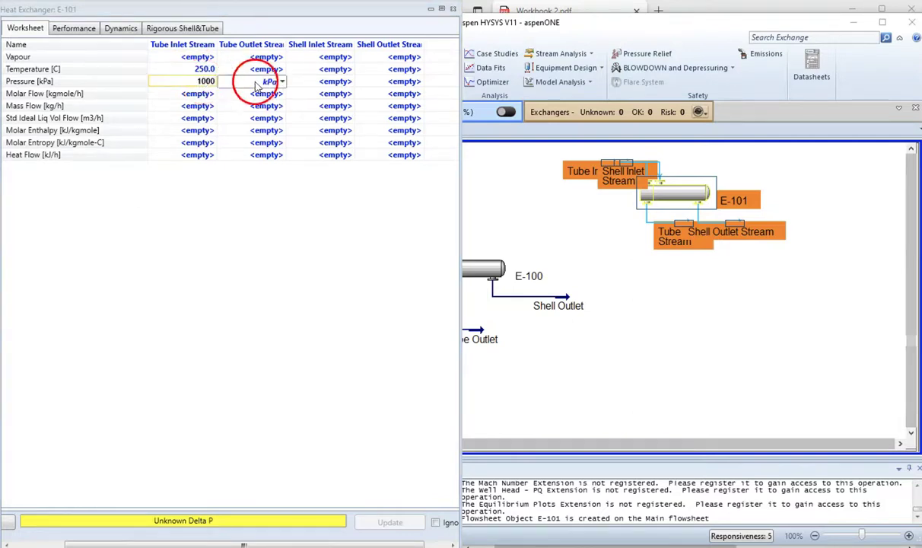
click(282, 81)
scroll(257, 178, down, 6)
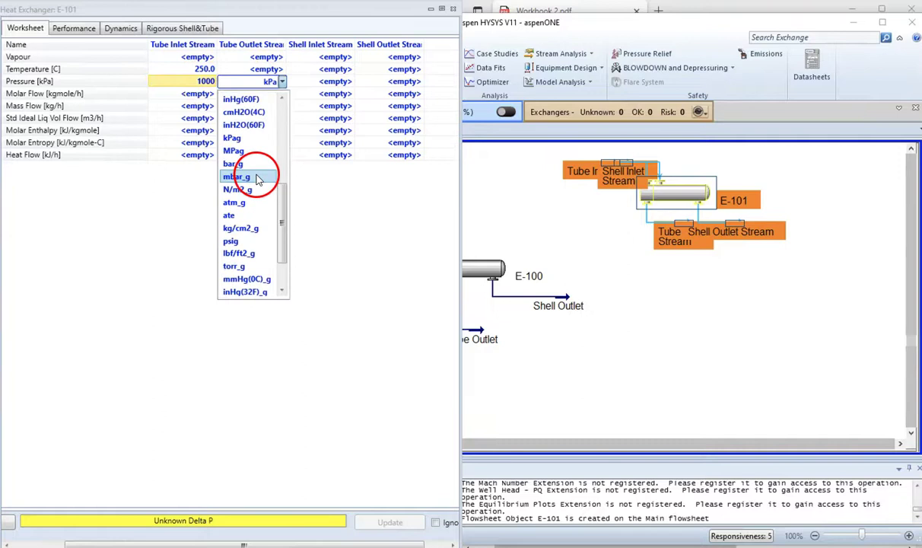
click(243, 241)
Step: Look up the cold stream's inlet conditions in Problem 2 and set Shell Inlet Stream's temperature to 25 C
scroll(688, 373, down, 1)
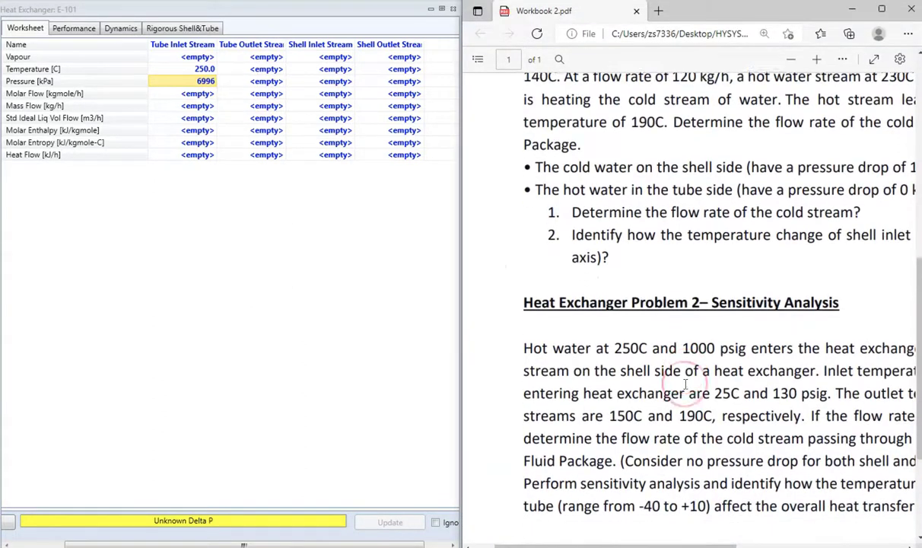
scroll(674, 441, down, 1)
drag(653, 542, 613, 542)
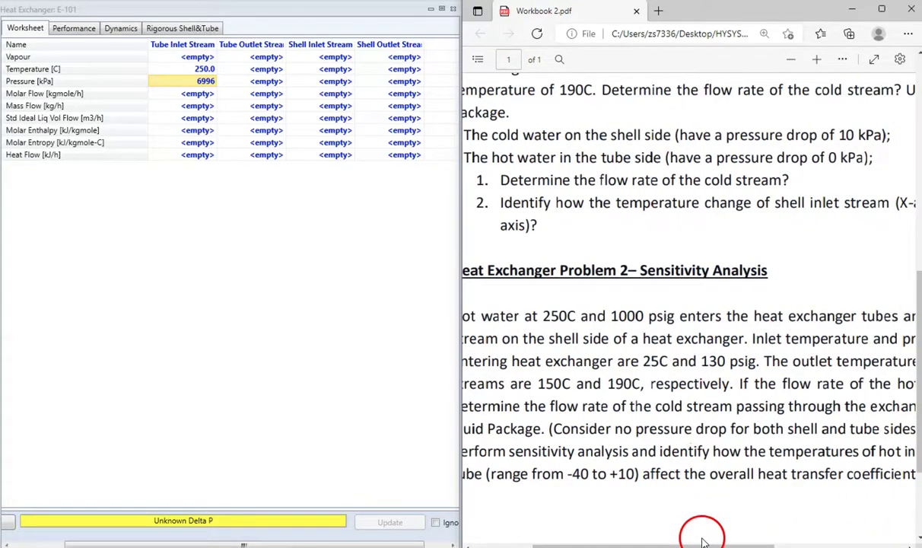
drag(701, 542, 662, 542)
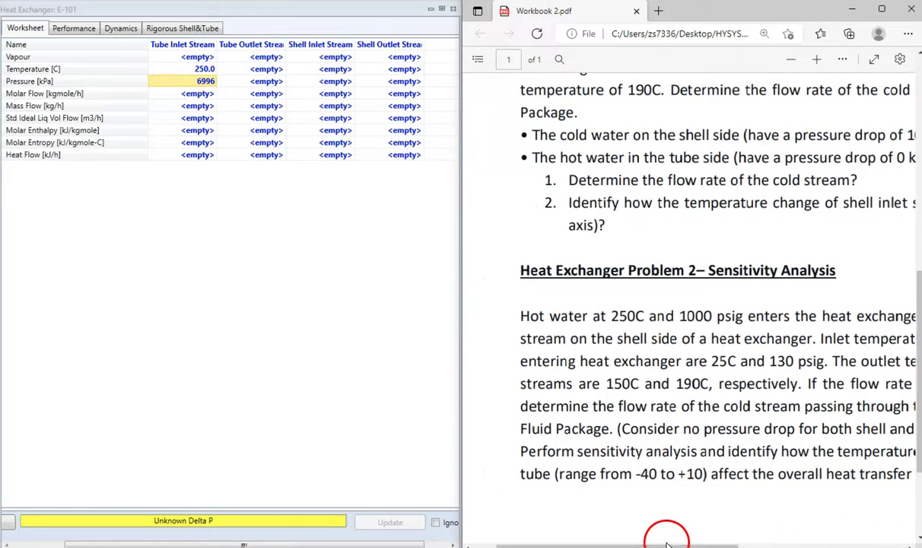
drag(682, 364, 824, 362)
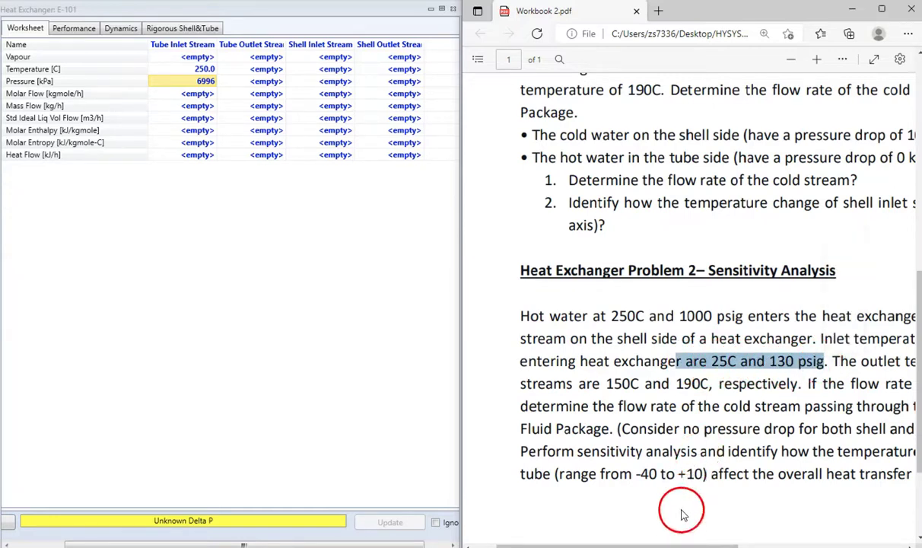
scroll(686, 542, right, 6)
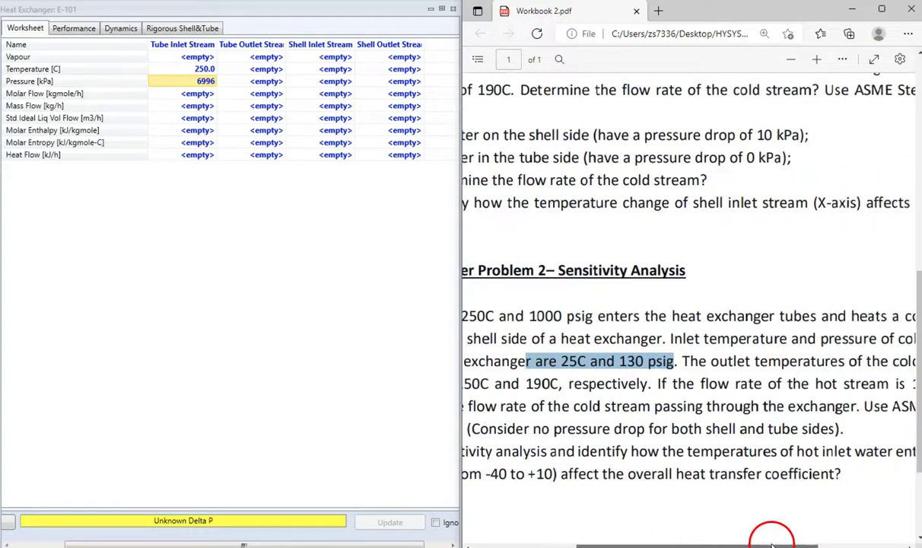
scroll(717, 540, left, 4)
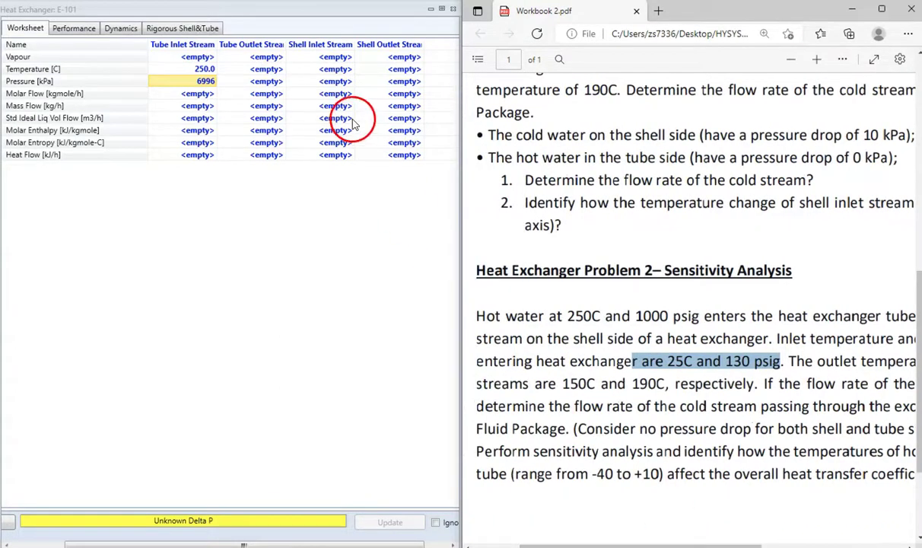
click(334, 70)
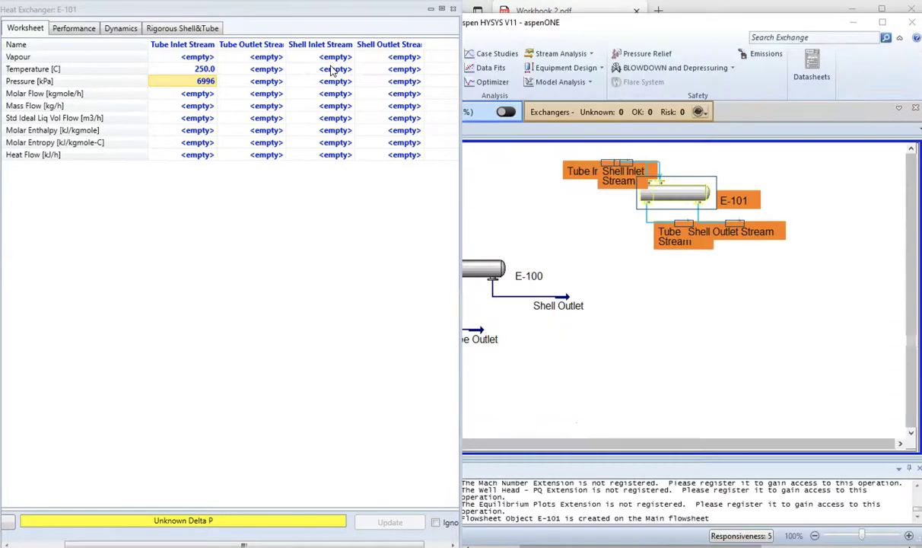
text(2)
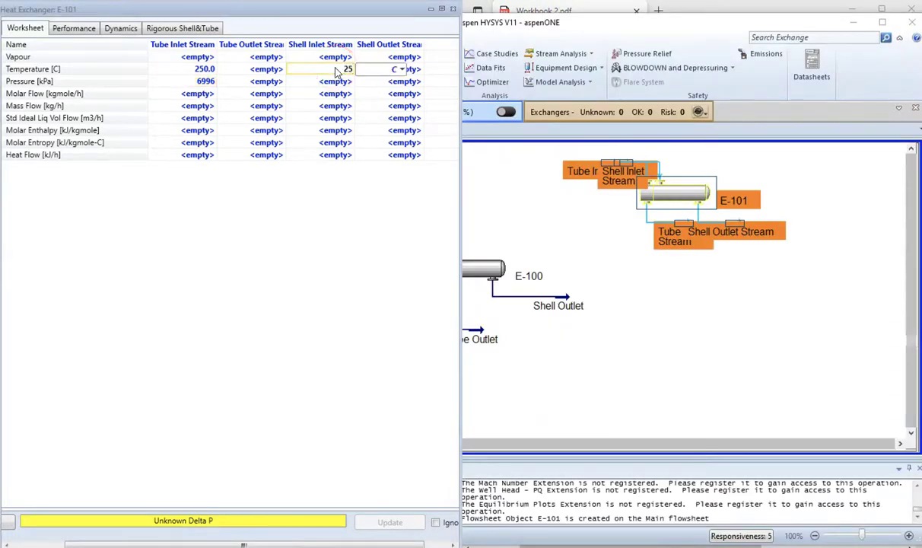
text(5)
key(Return)
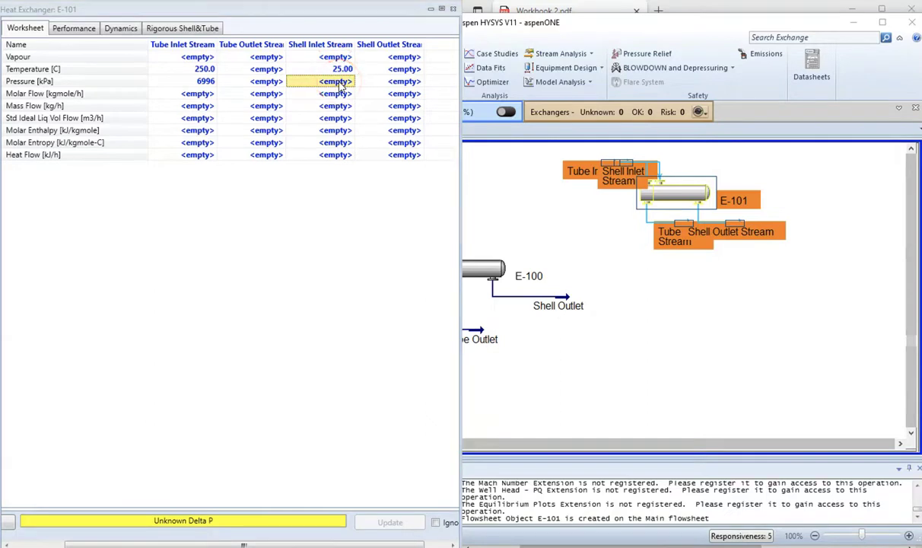
Step: Set Shell Inlet Stream's pressure to 130 psig, as given in the problem text
key(alt+Tab)
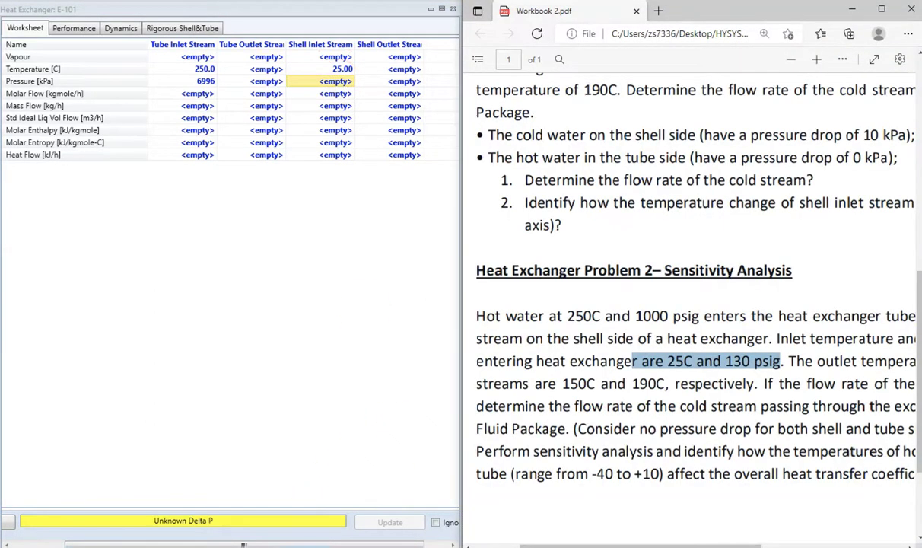
click(343, 86)
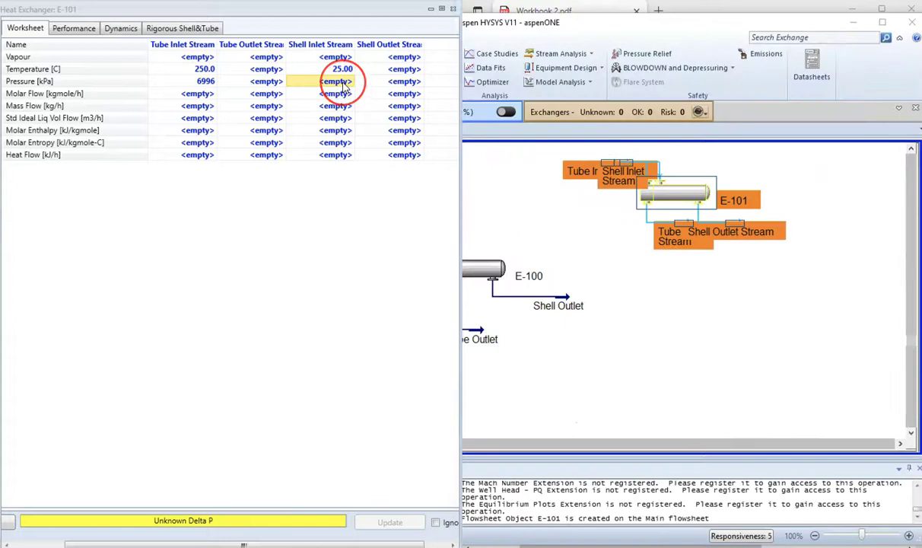
text(130)
click(419, 81)
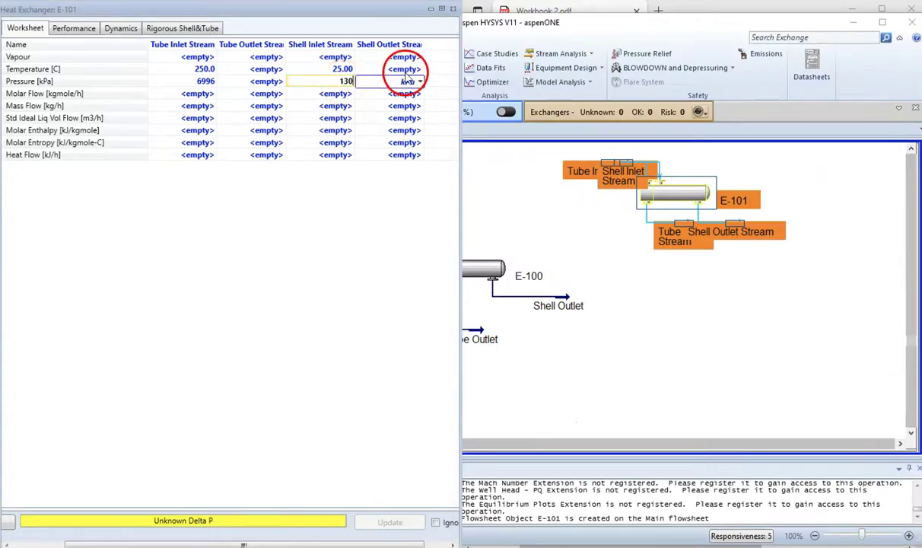
click(379, 194)
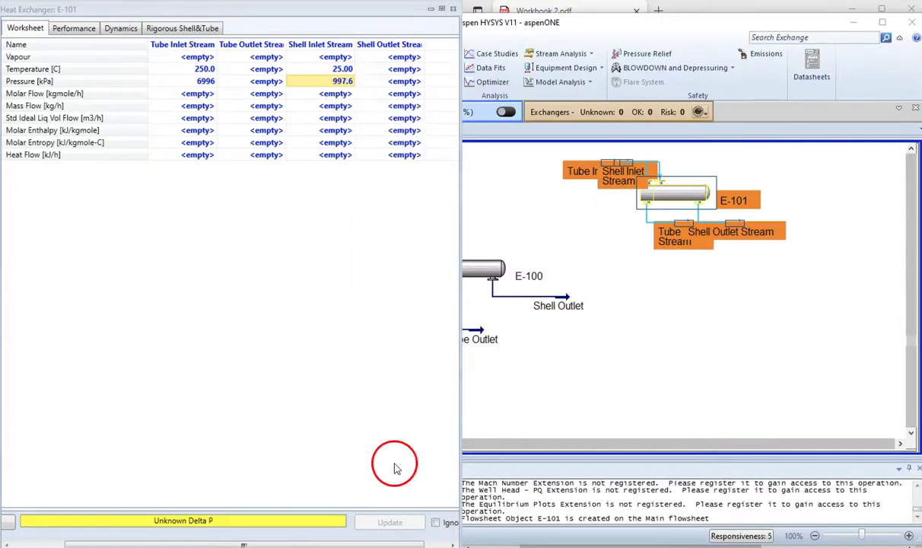
Step: Read Problem 2 in Workbook 2.pdf for the outlet temperatures of the cold and hot streams and the hot stream's flow rate
key(alt+Tab)
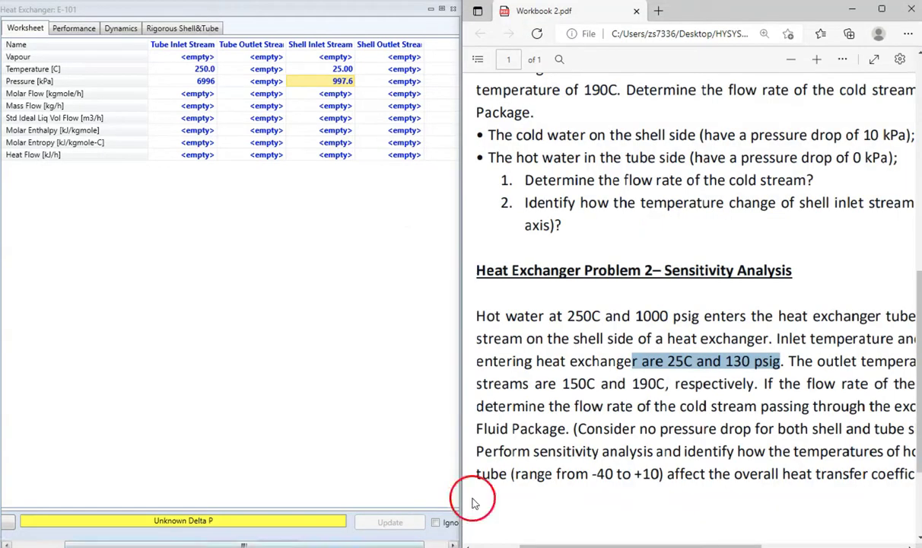
scroll(665, 511, right, 1)
scroll(663, 512, right, 6)
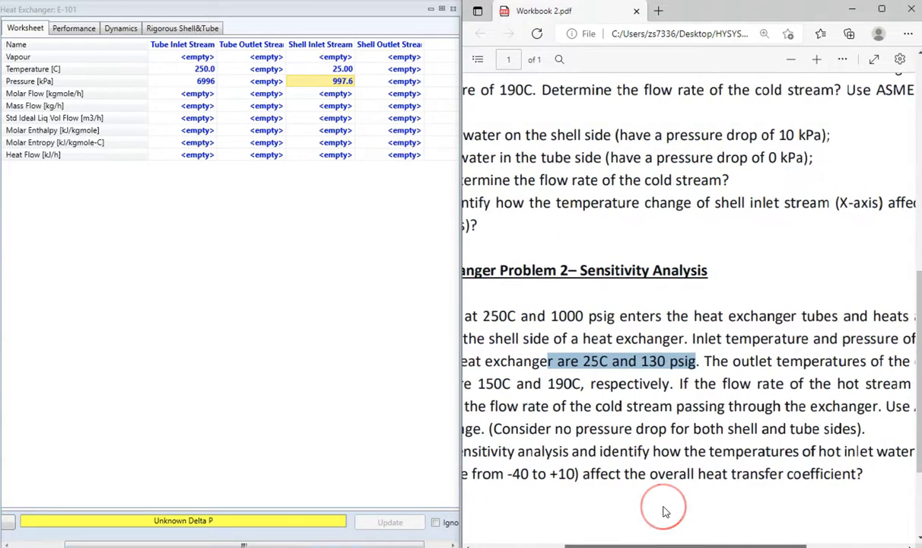
scroll(663, 511, left, 8)
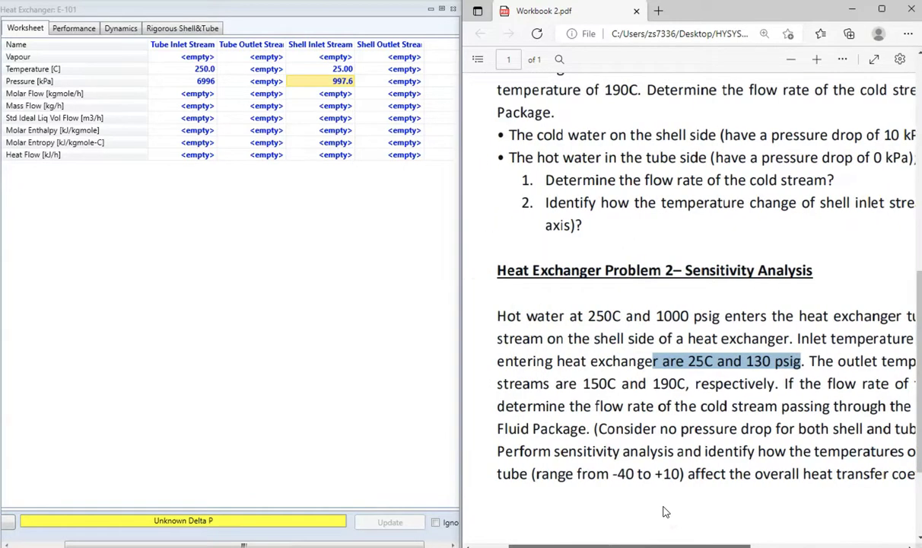
scroll(664, 511, right, 5)
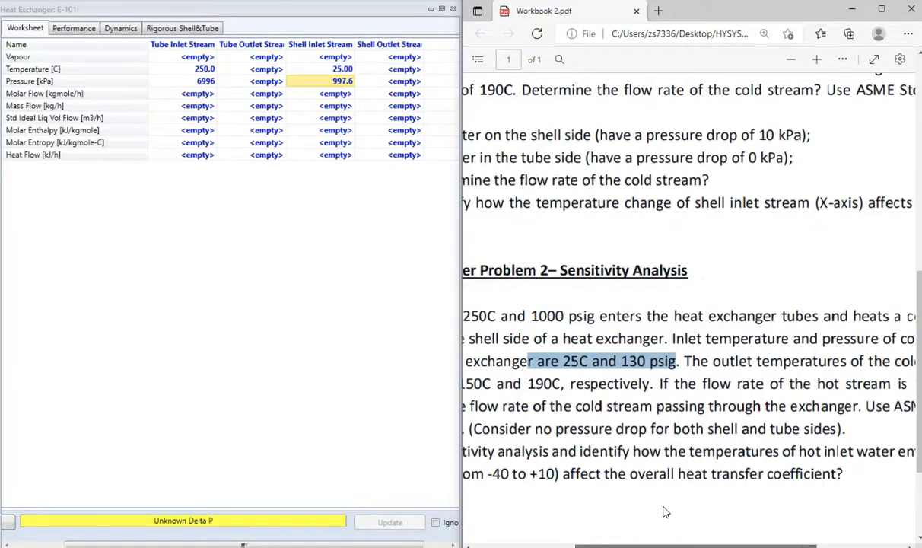
scroll(663, 511, right, 3)
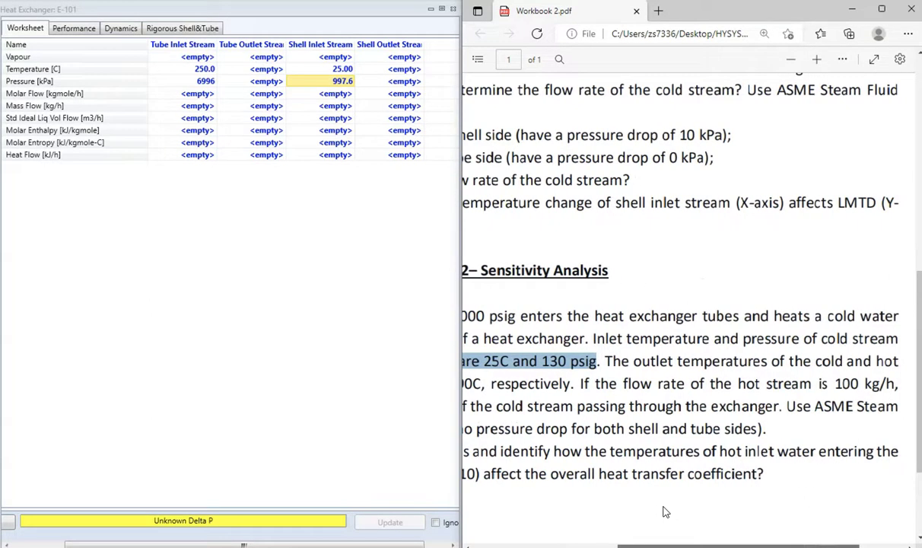
scroll(664, 511, left, 1)
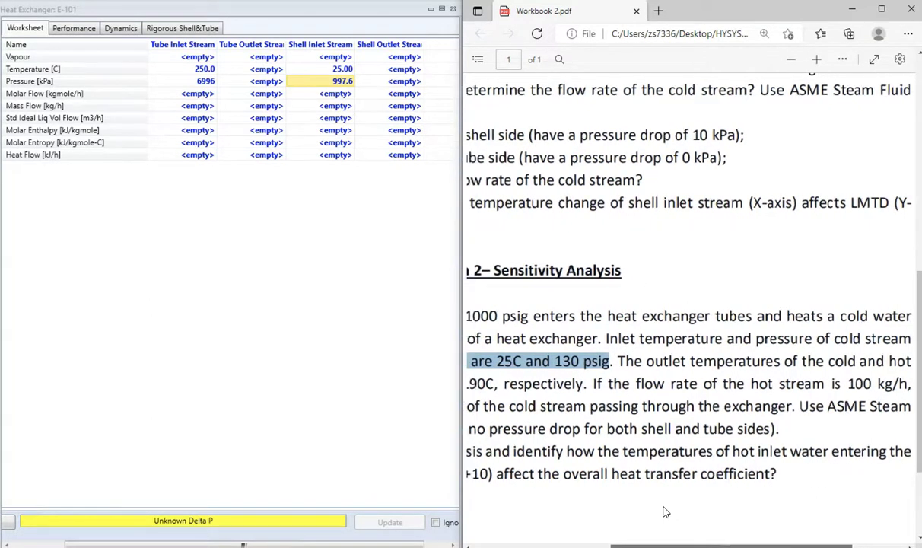
scroll(665, 512, left, 1)
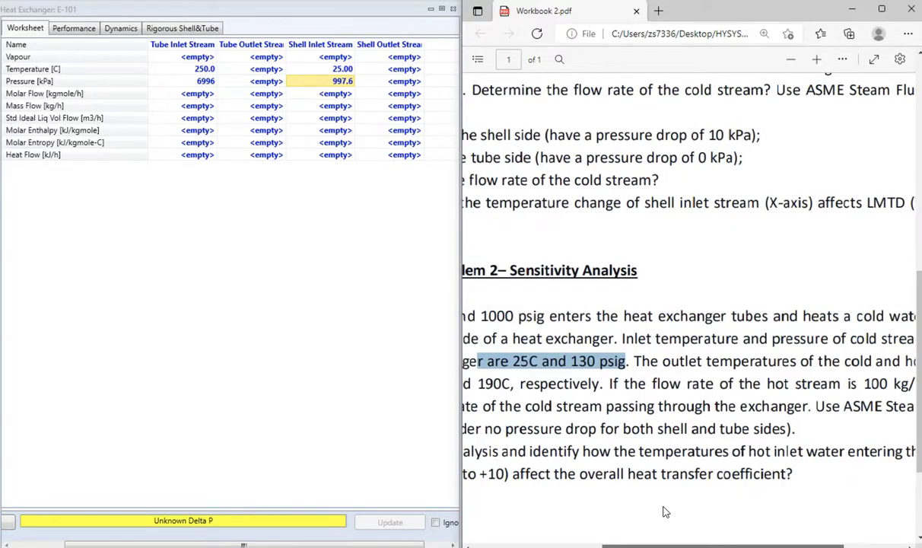
scroll(663, 511, right, 1)
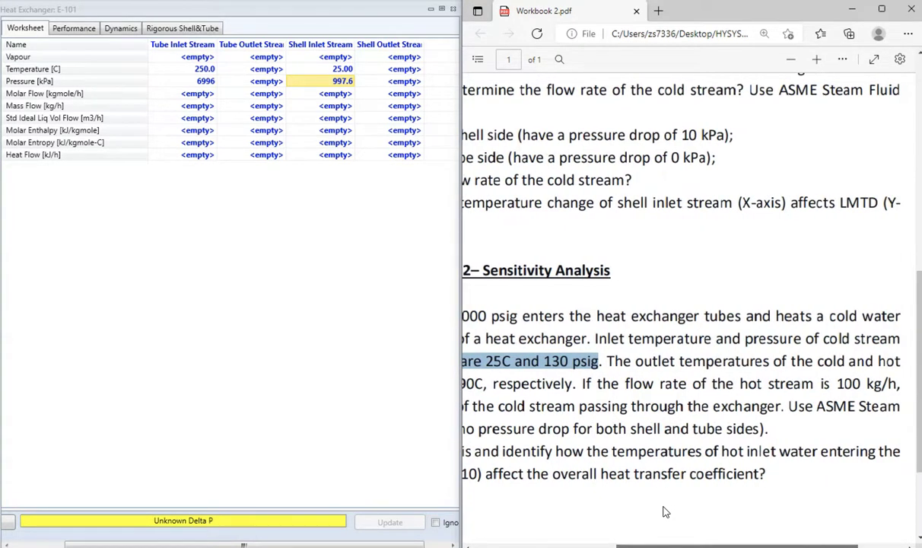
scroll(664, 511, left, 5)
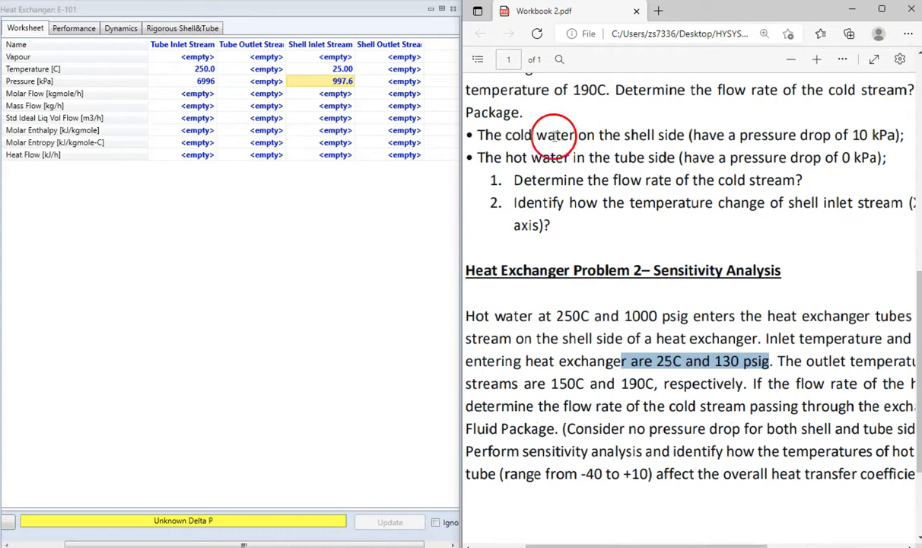
Step: Set the temperature of Shell Outlet Stream to 150 C and of Tube Outlet Stream to 190 C, then return to the problem text
click(403, 70)
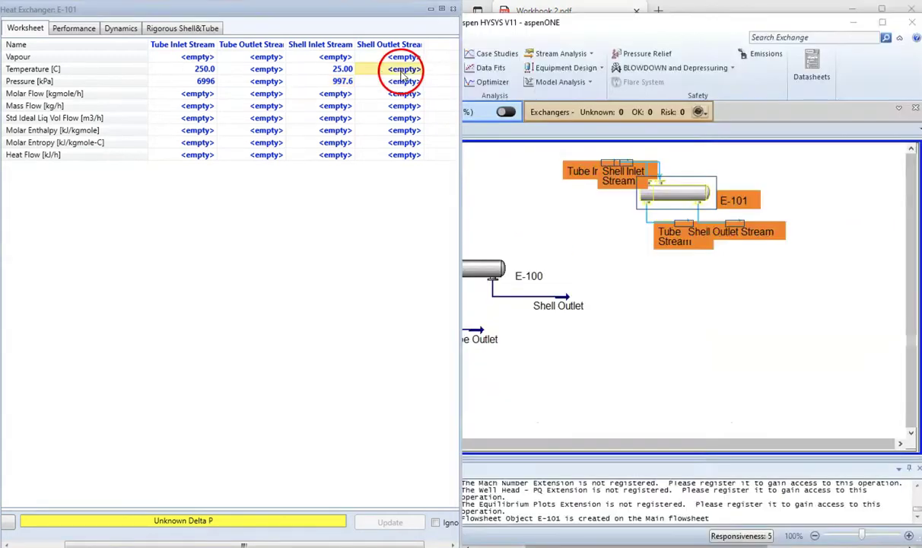
text(150)
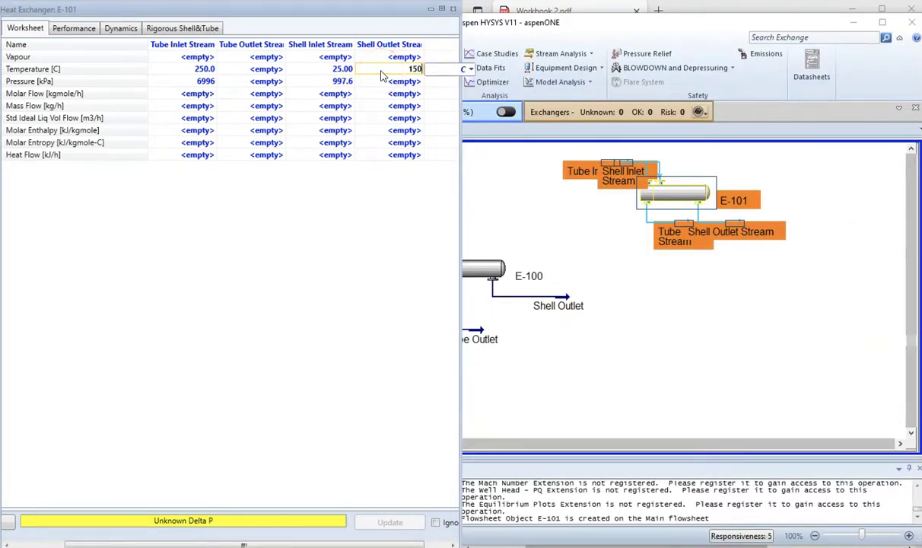
key(Return)
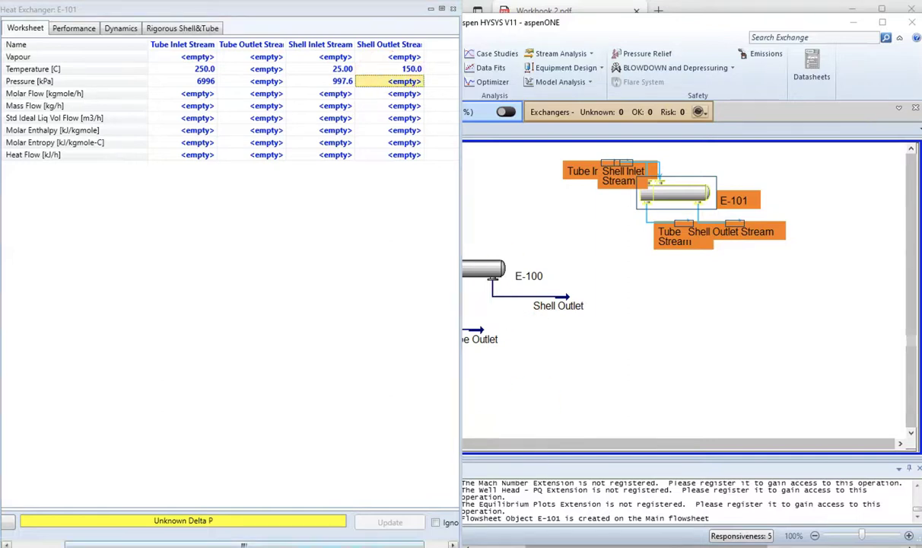
key(alt+Tab)
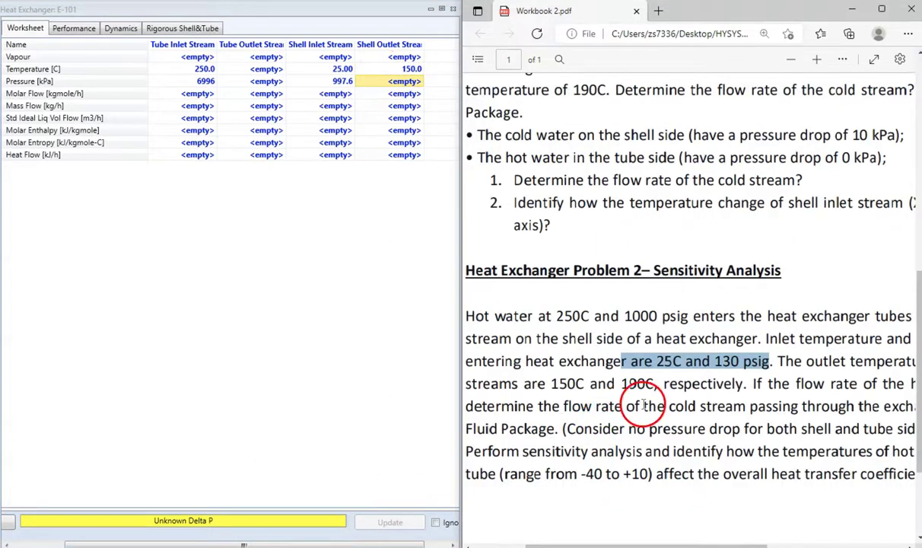
drag(659, 543, 448, 416)
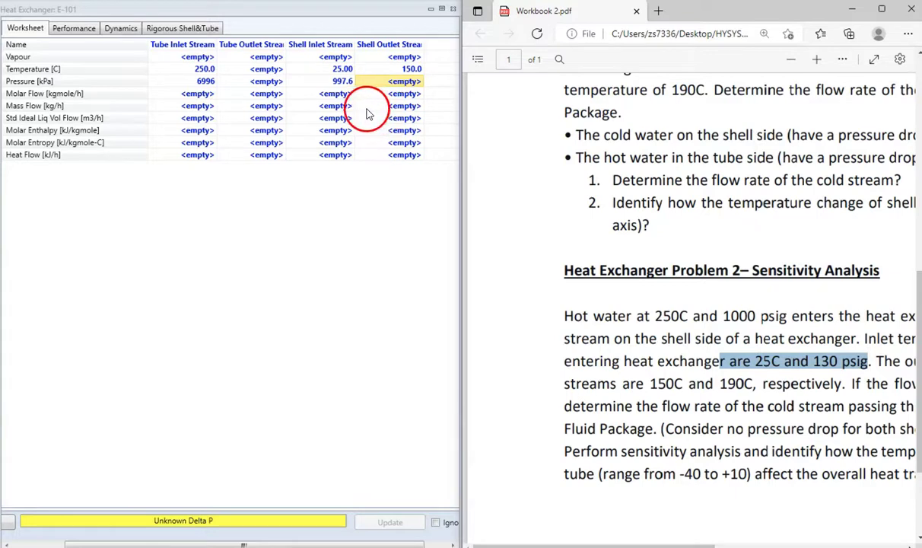
click(269, 69)
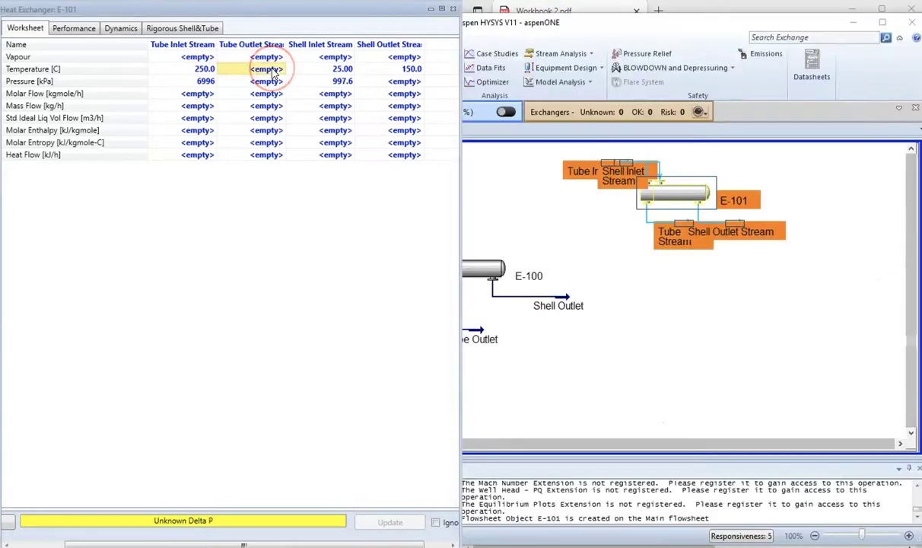
text(1)
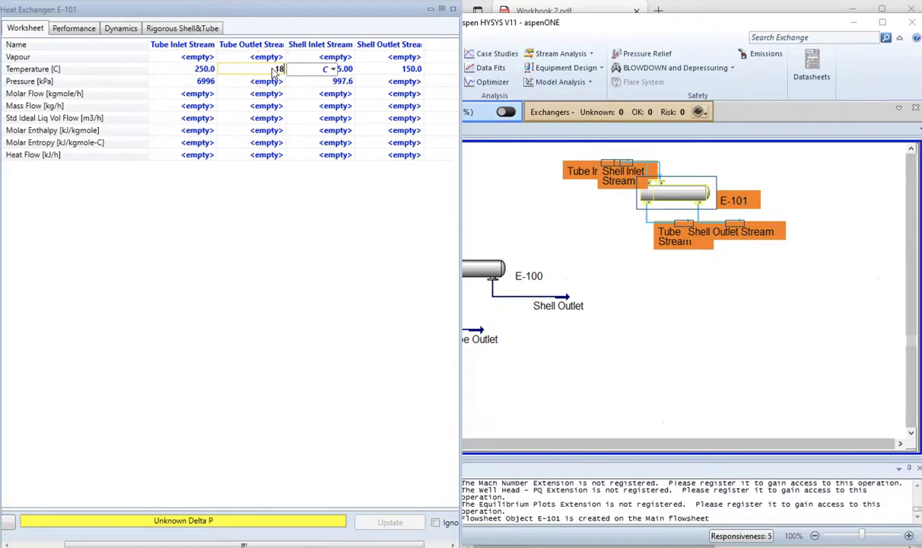
text(90)
key(Return)
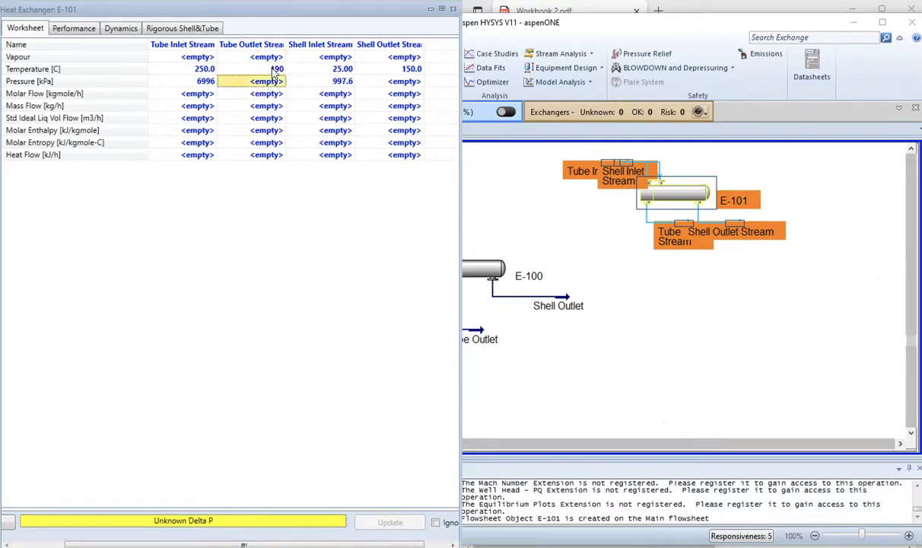
click(390, 529)
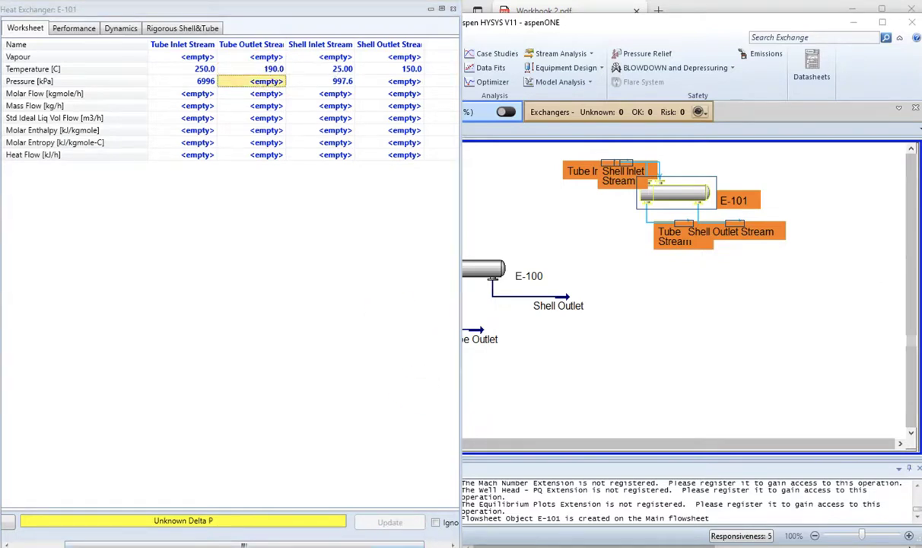
click(551, 423)
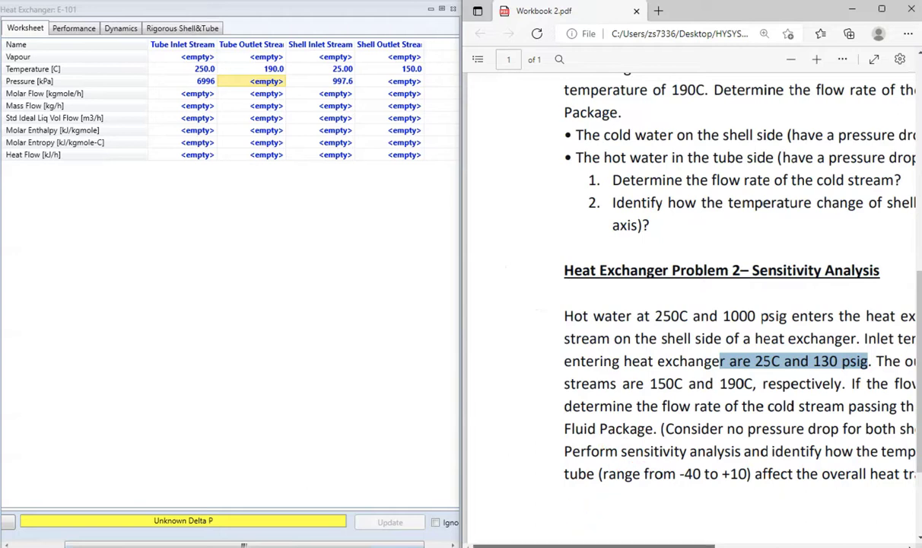
Step: Look up the hot stream's flow rate in Problem 2 and set Tube Inlet Stream's mass flow to 100 kg/h
scroll(693, 304, right, 6)
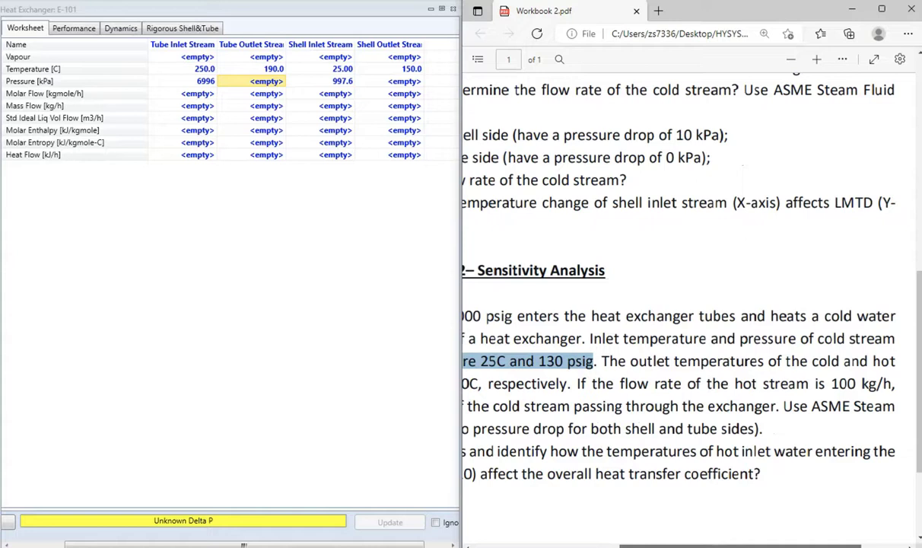
scroll(689, 304, left, 3)
scroll(689, 304, left, 4)
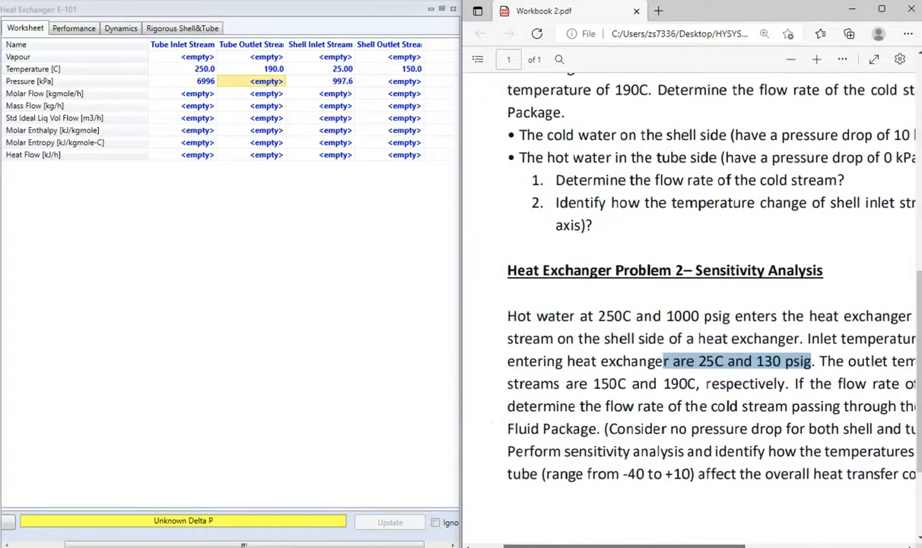
scroll(689, 304, right, 4)
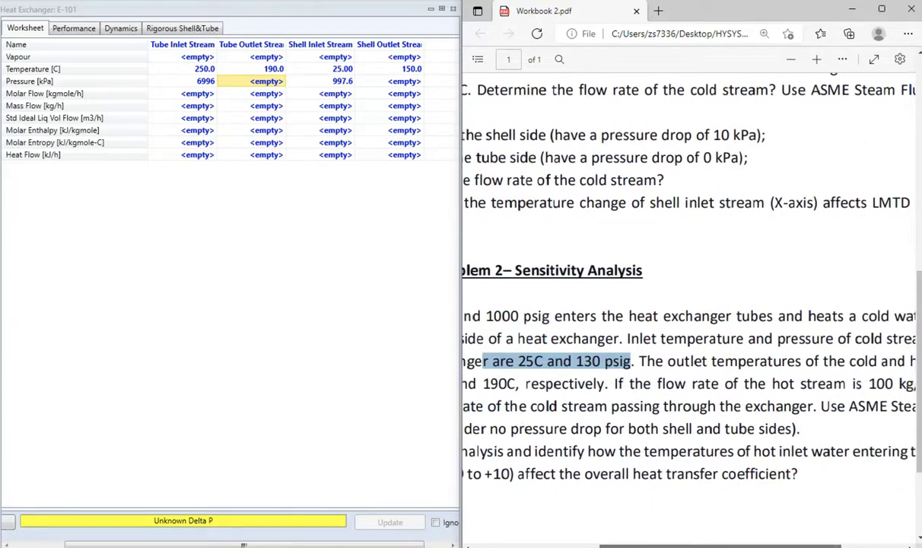
click(202, 108)
text(100)
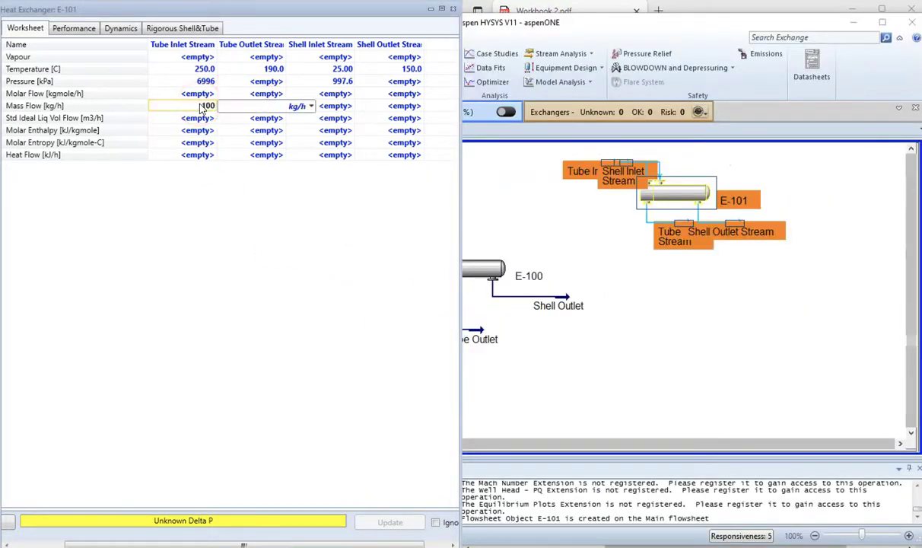
key(Return)
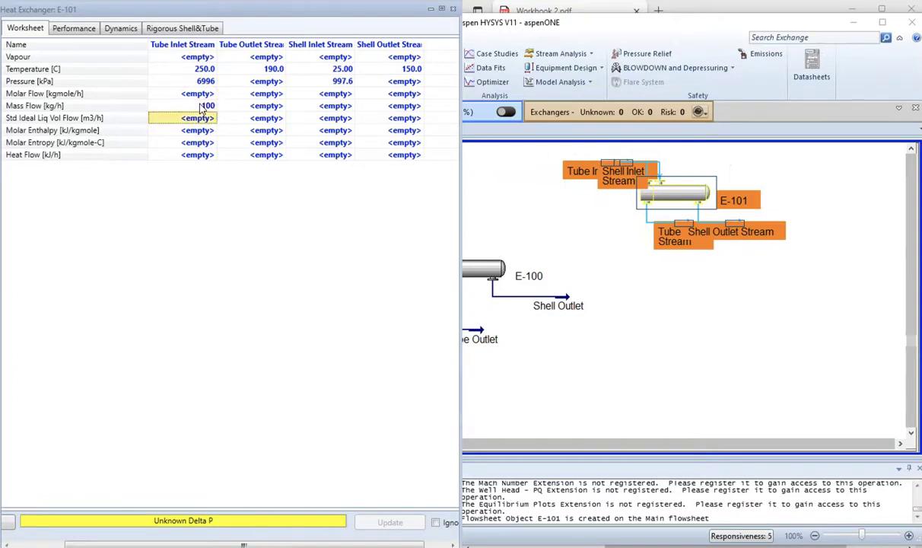
Step: Read the rest of Problem 2 in Workbook 2.pdf for the shell-side and tube-side pressure drop condition
click(391, 531)
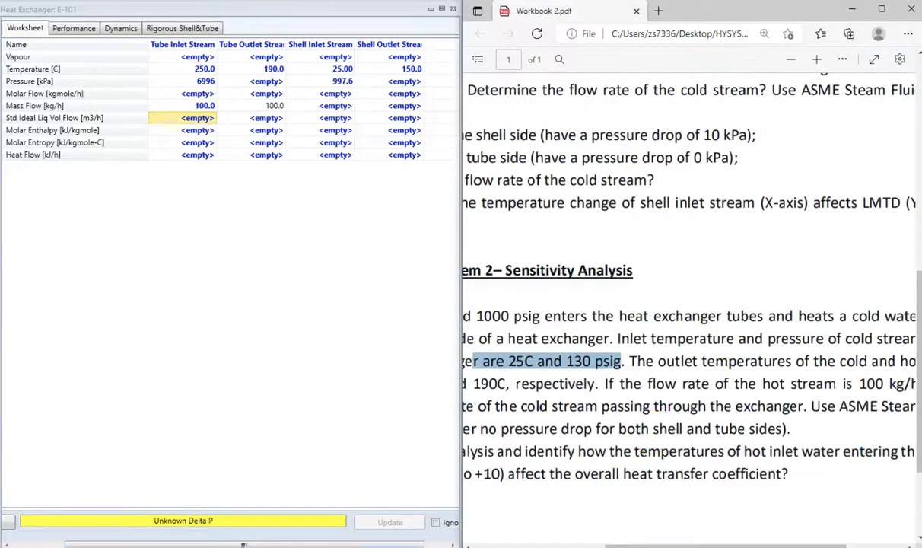
scroll(673, 540, left, 3)
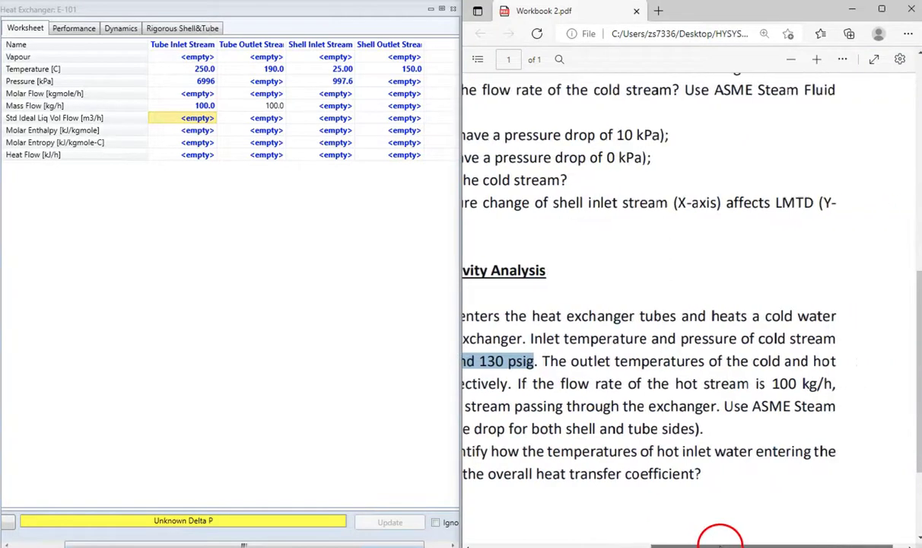
drag(623, 539, 578, 541)
click(603, 443)
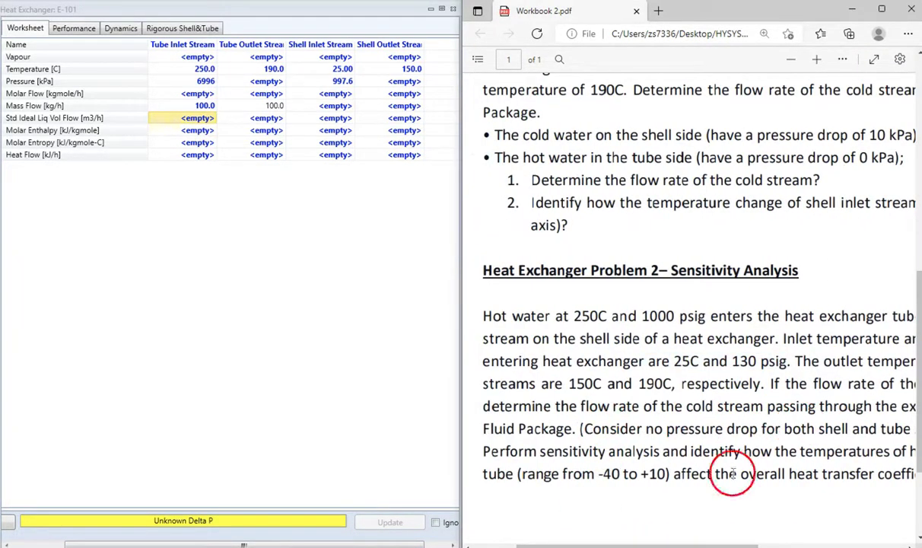
drag(661, 544, 772, 544)
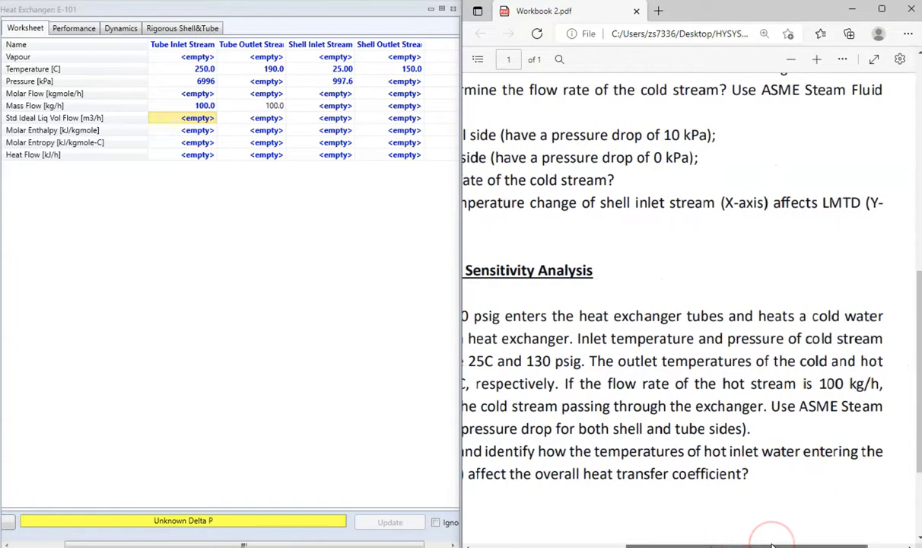
drag(792, 543, 719, 543)
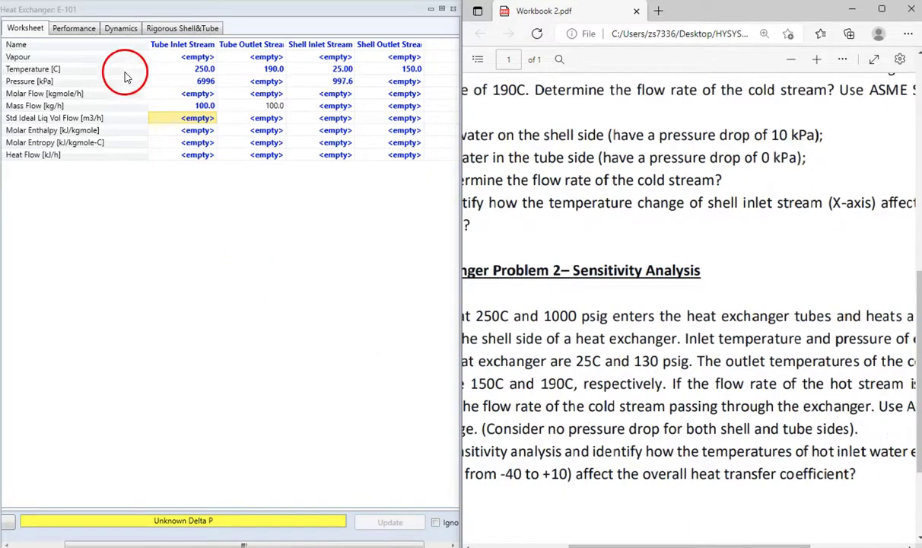
Step: Set E-101's specified pressure drop to 0 kPa on both the shell side and the tube side
drag(155, 542, 102, 541)
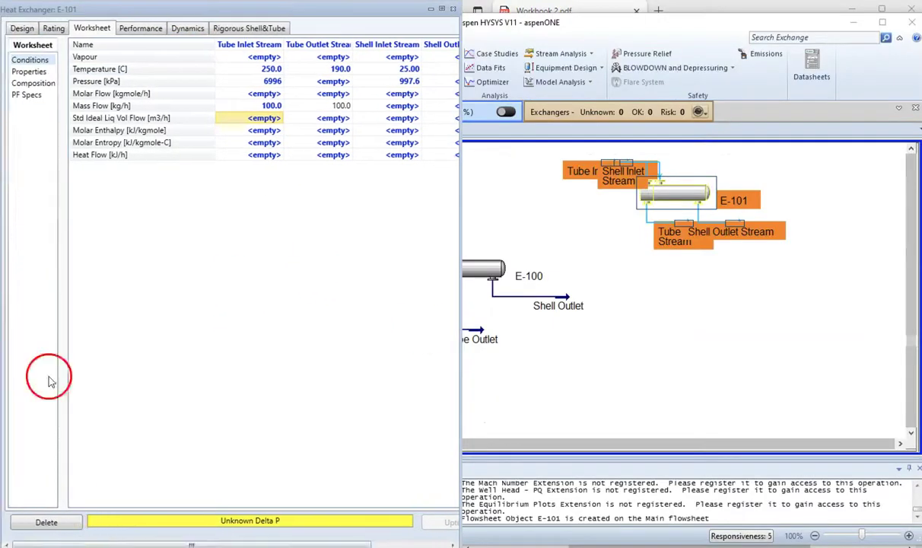
click(23, 31)
click(30, 72)
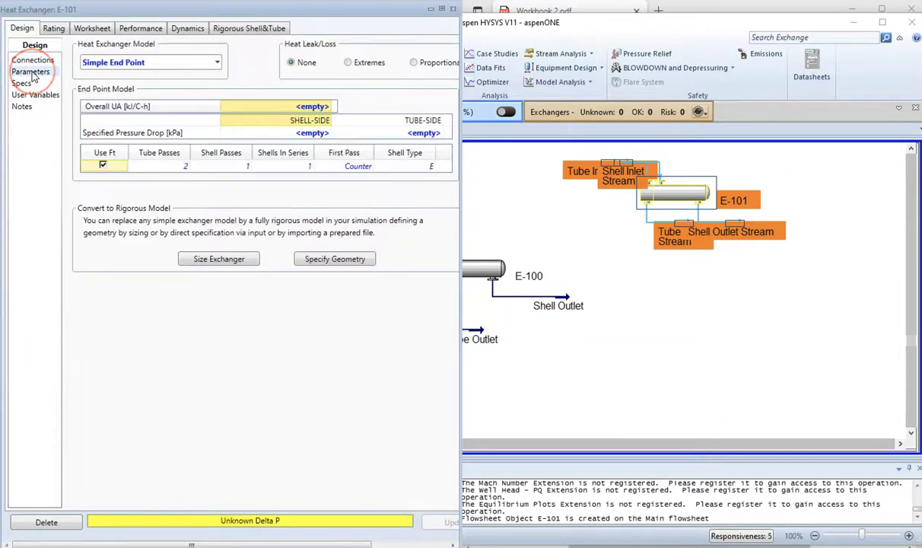
click(312, 135)
text(0)
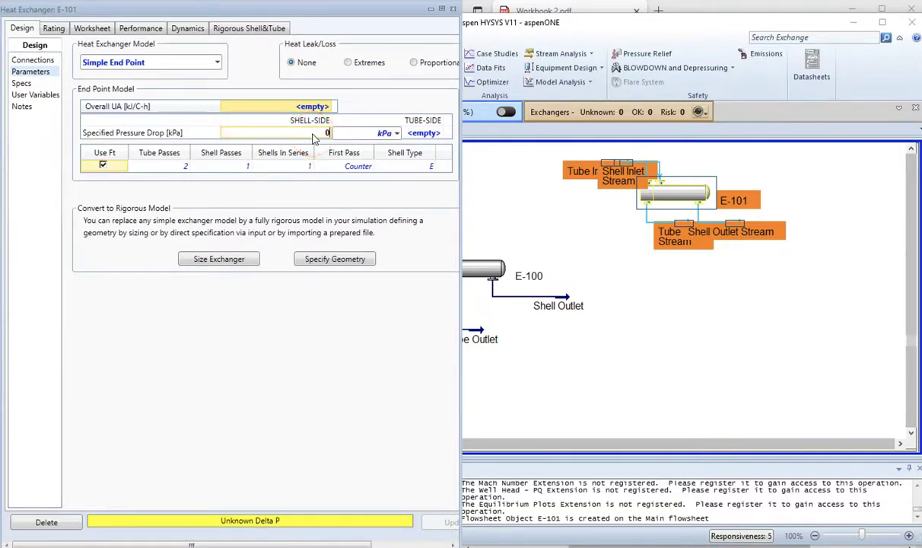
click(331, 135)
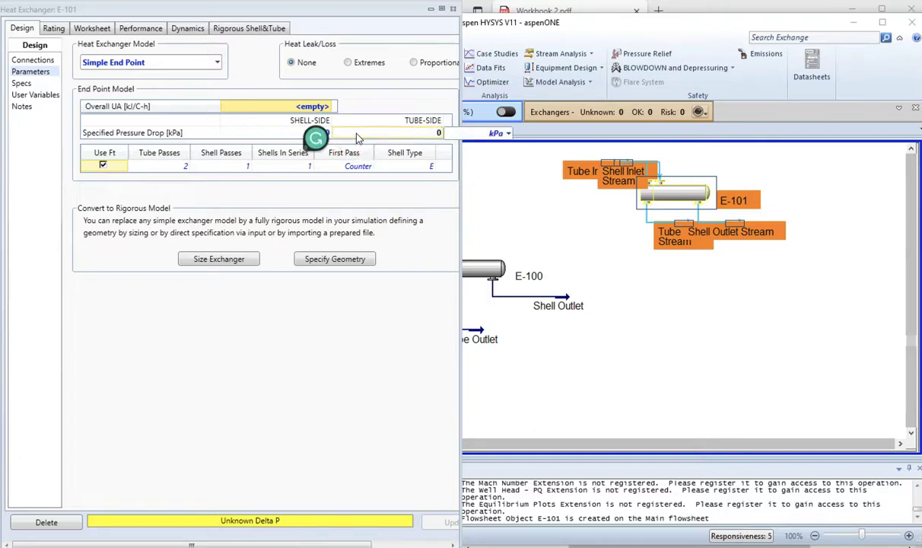
text(0)
key(Return)
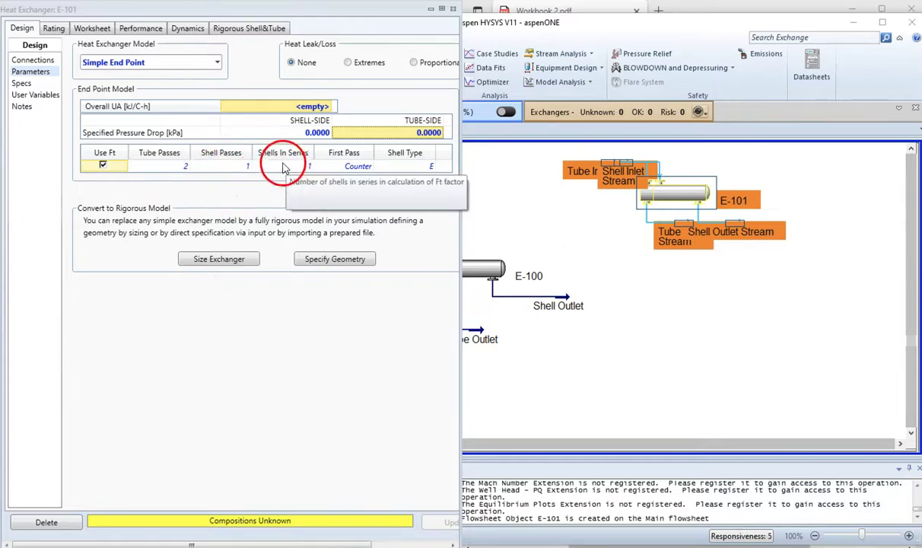
Step: Check the First Pass and Shell Type choices in E-101's end point model, keeping Counter and E
click(343, 168)
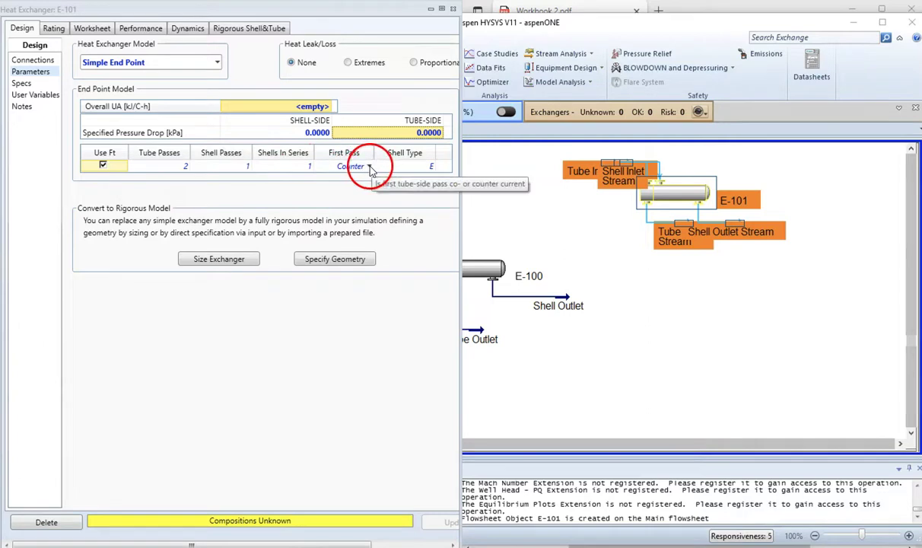
click(370, 167)
click(370, 169)
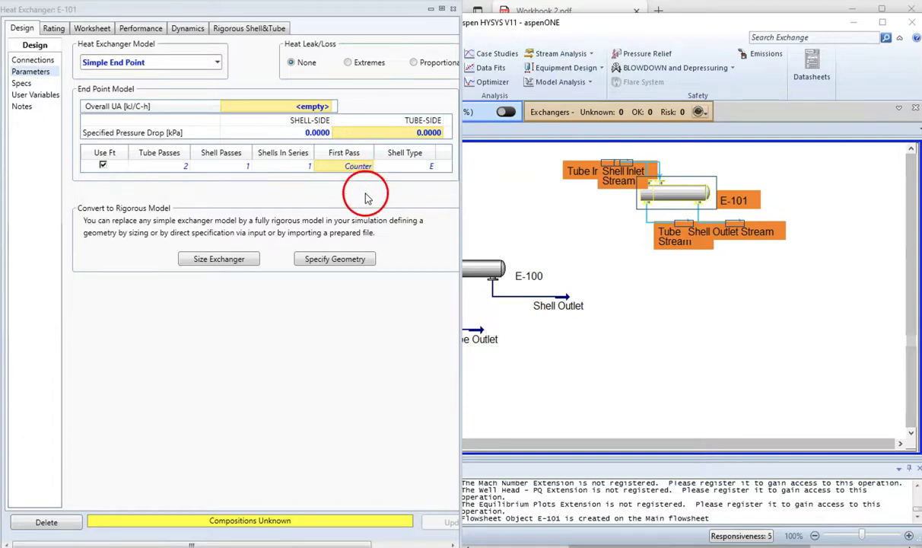
click(430, 168)
click(430, 168)
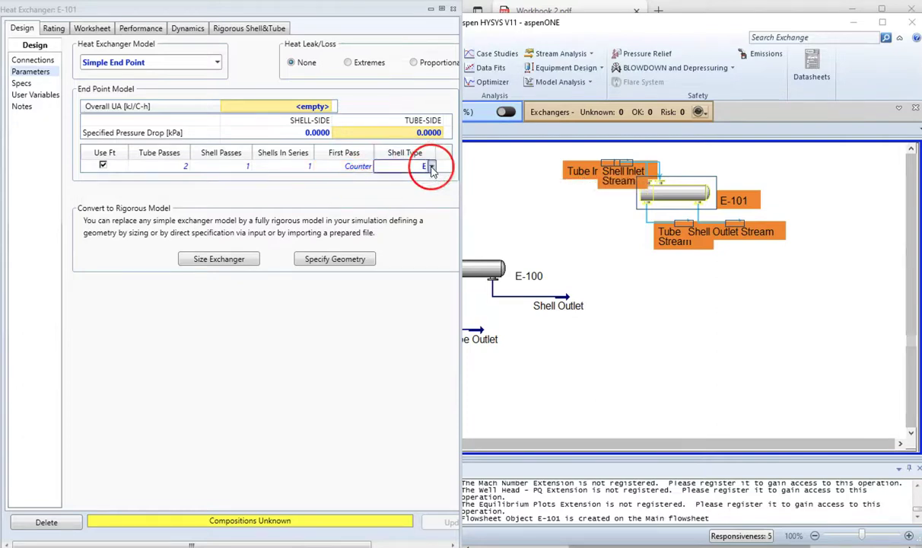
click(431, 167)
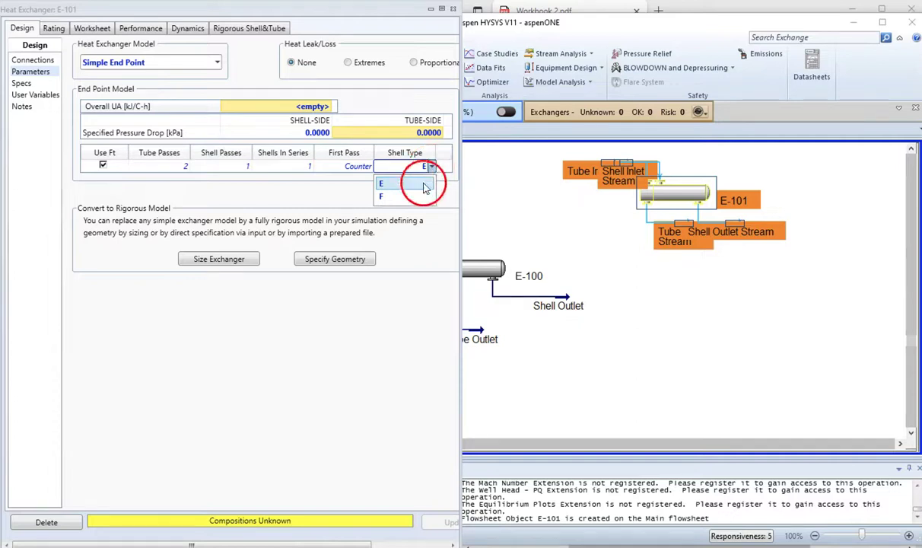
click(340, 195)
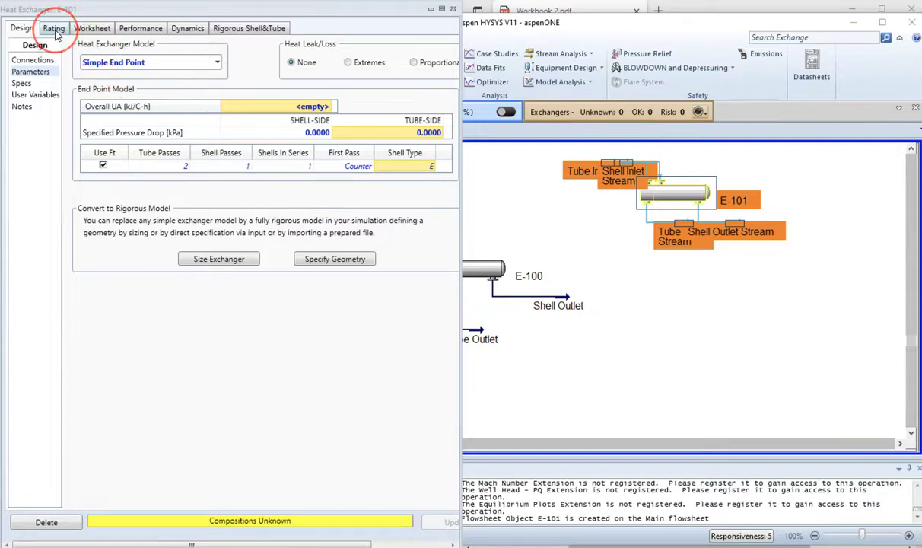
Step: Set the composition of Tube Inlet Stream to an H2O mole fraction of 1 and accept it
click(95, 29)
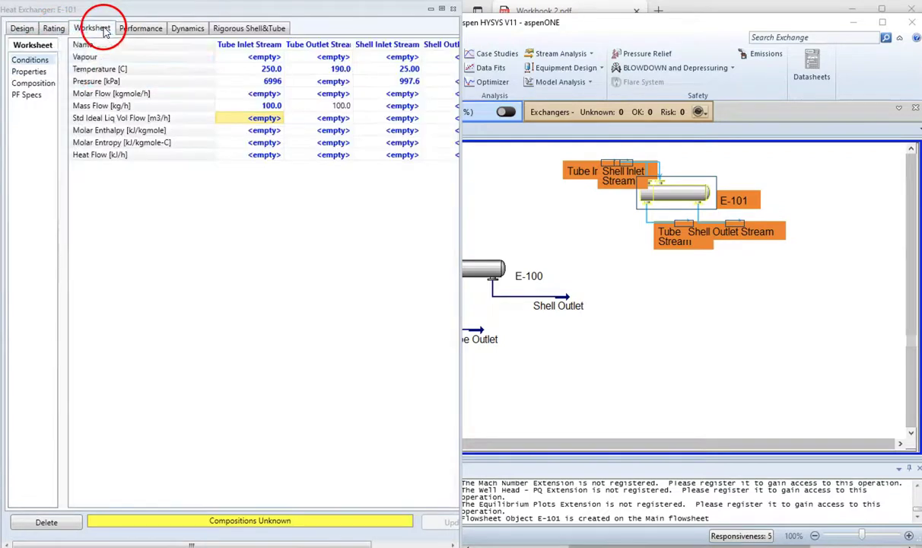
click(39, 83)
click(251, 62)
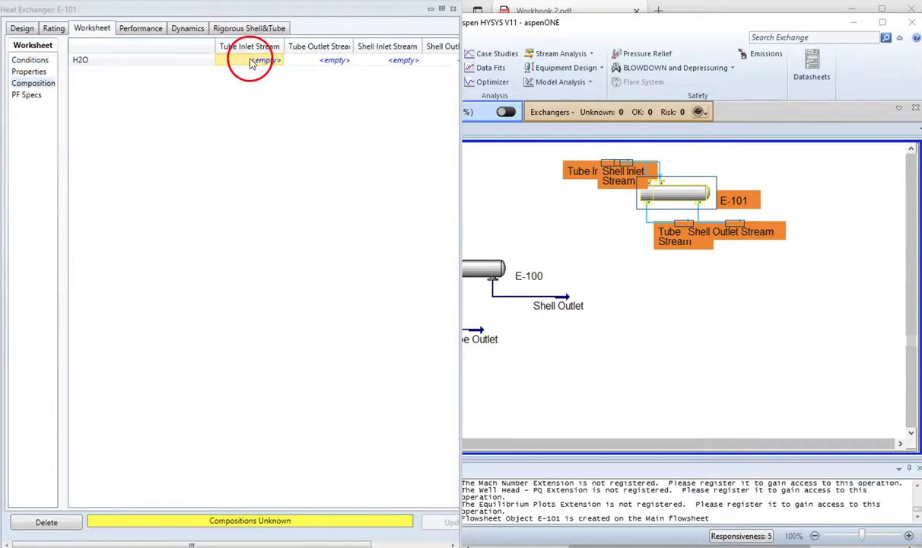
text(1)
key(Return)
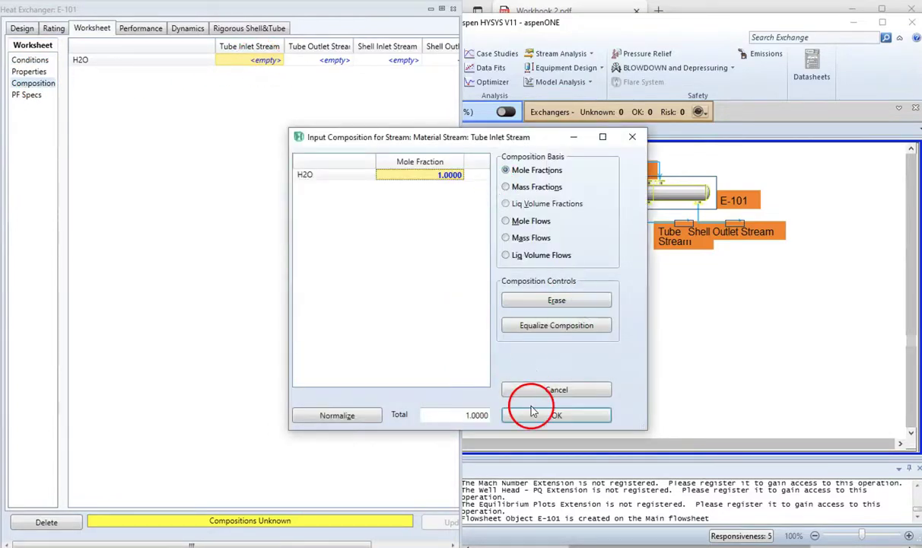
click(537, 417)
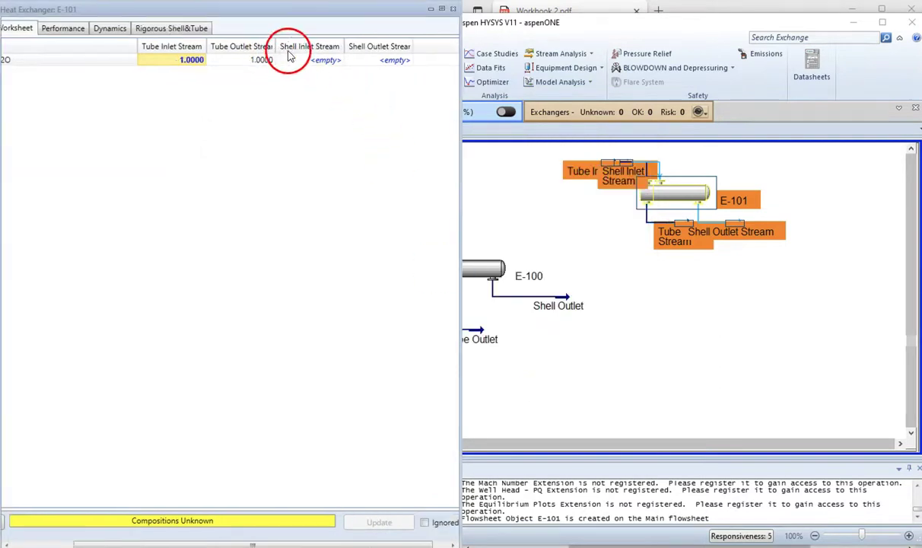
Step: Set the composition of Shell Inlet Stream to an H2O mole fraction of 1 and accept it
click(325, 62)
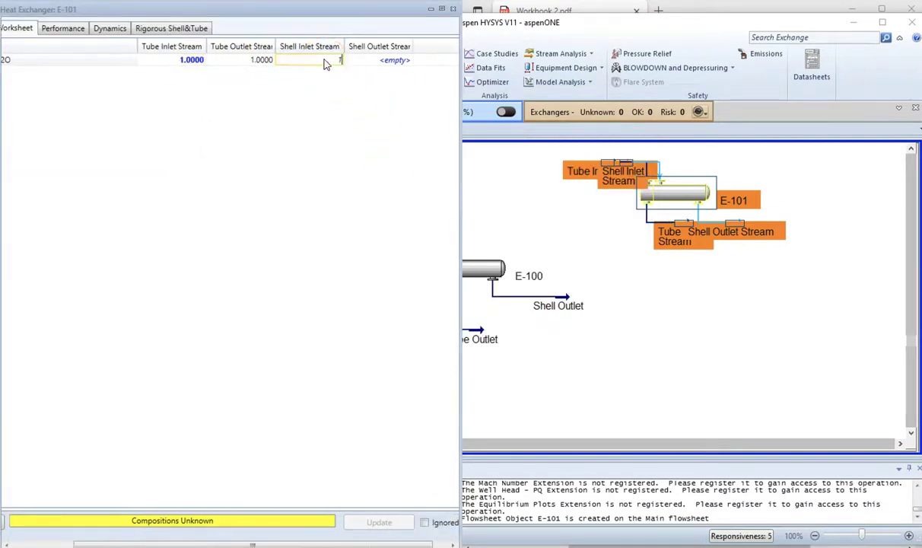
text(1)
key(Return)
click(564, 419)
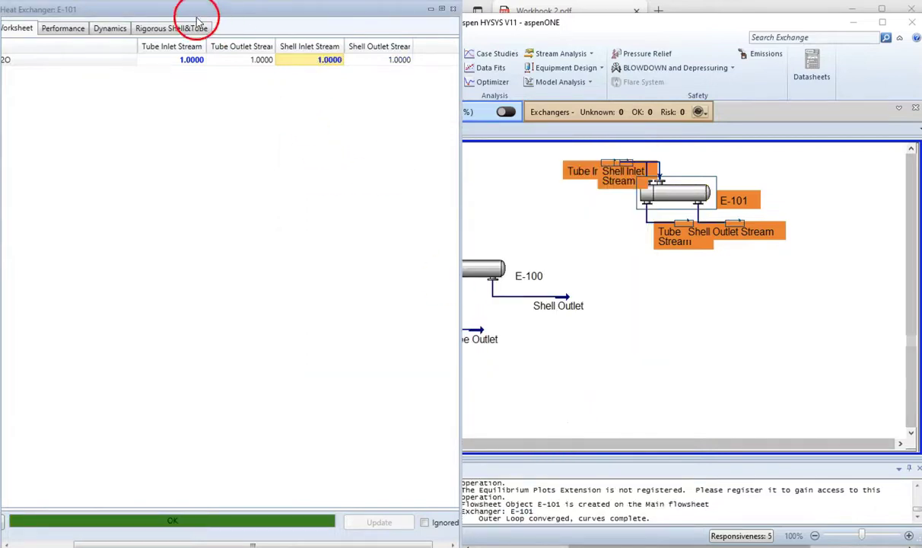
Step: Close E-101's property window and spread its shell outlet, tube outlet and shell inlet streams apart on the flowsheet so their labels no longer overlap
drag(217, 13, 558, 65)
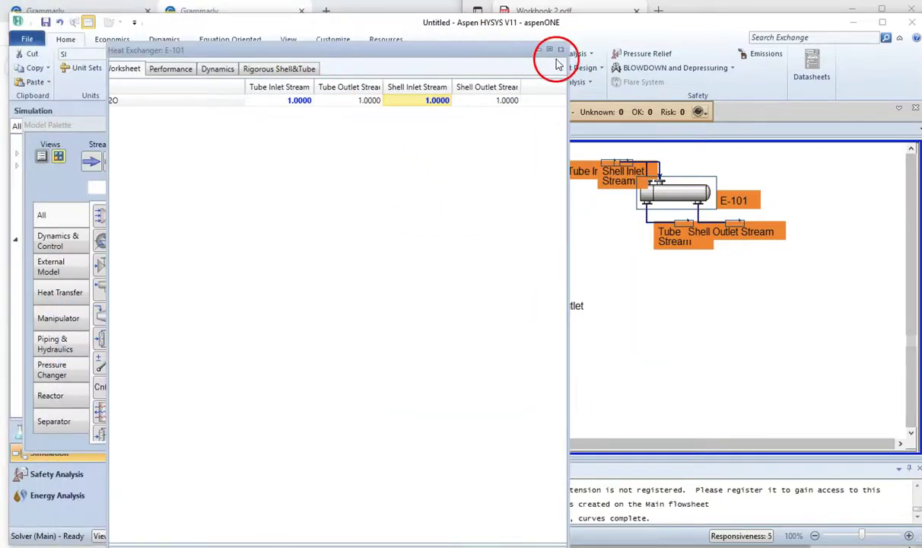
click(561, 50)
click(681, 294)
drag(680, 227, 799, 232)
drag(647, 242, 662, 257)
click(652, 311)
drag(620, 175, 730, 176)
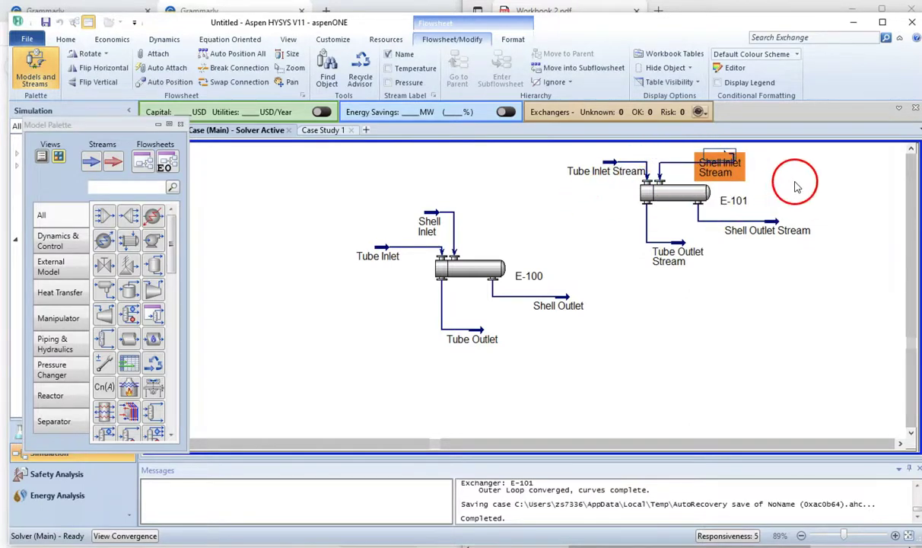
click(789, 180)
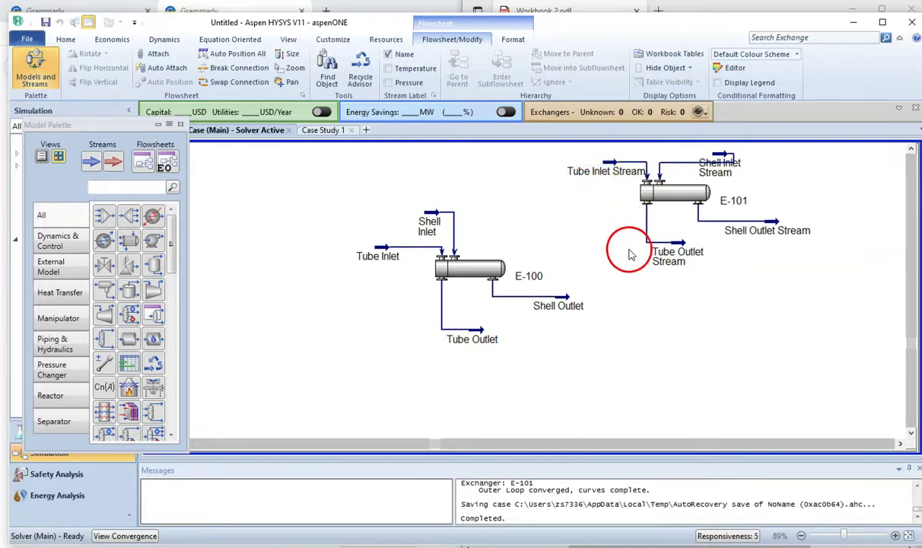
mouse_move(683, 253)
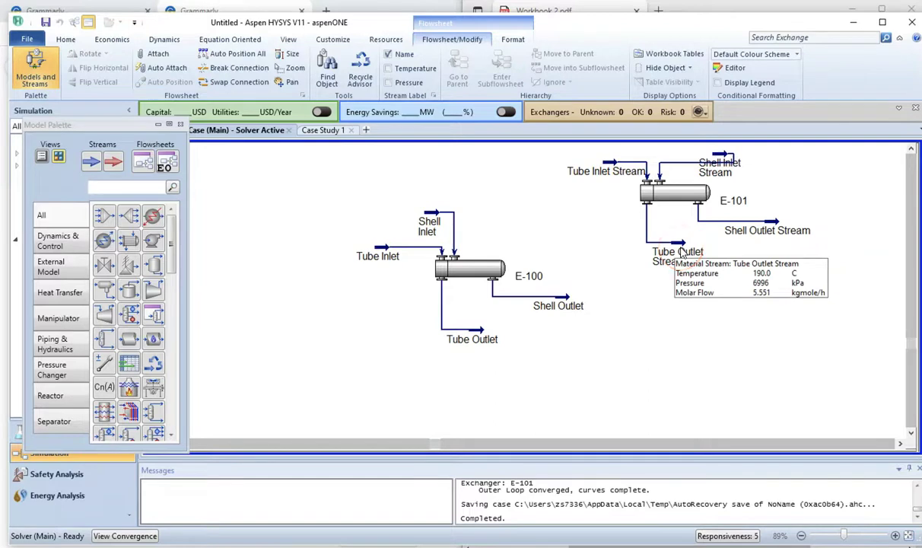
click(727, 163)
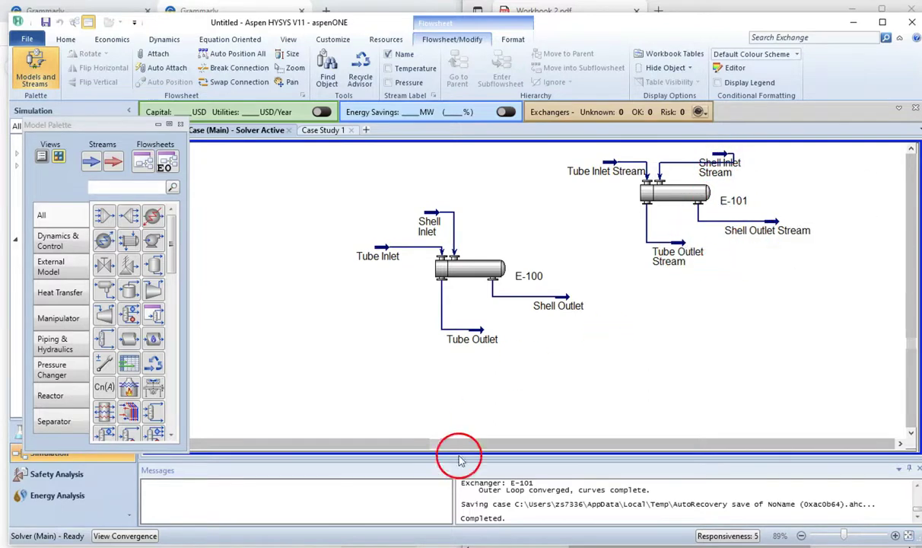
Step: Switch to Workbook 2.pdf and read Problem 2's sensitivity analysis task on the hot inlet water temperature
key(alt+Tab)
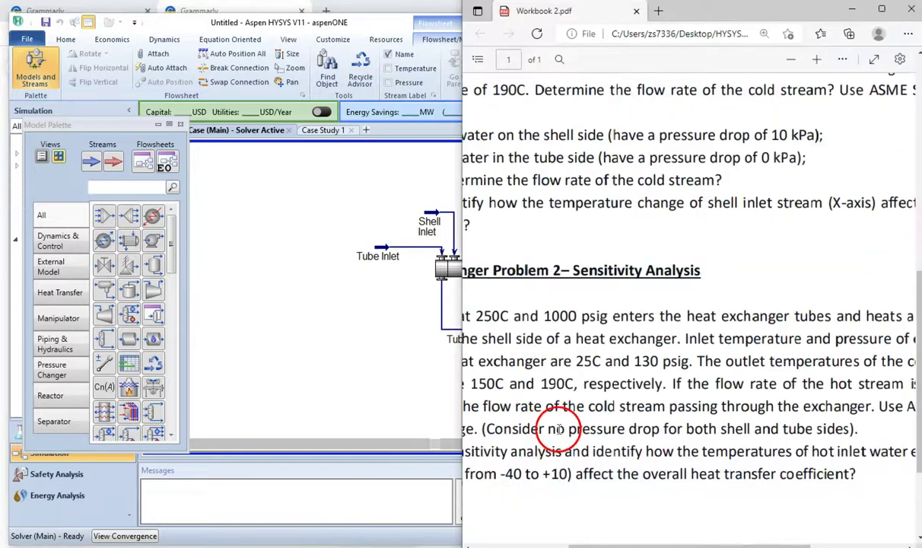
drag(616, 541, 570, 542)
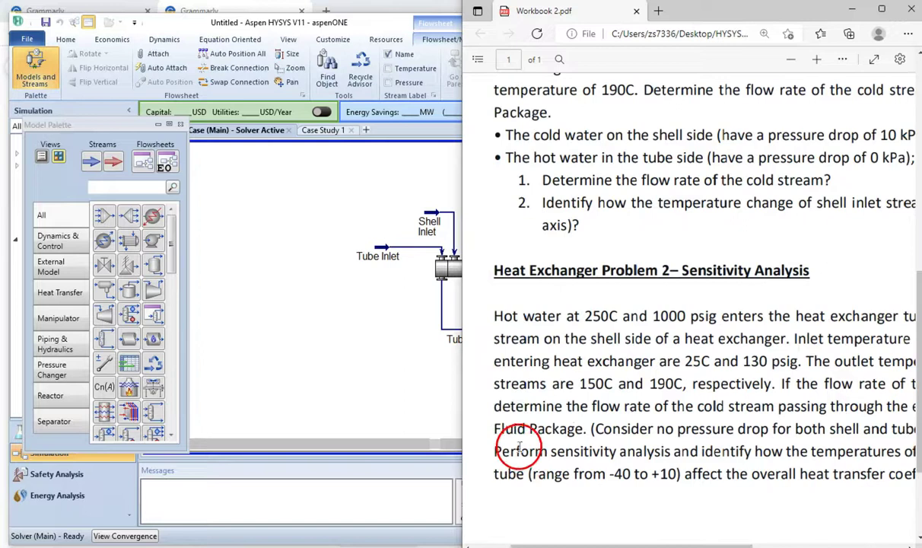
drag(495, 451, 809, 451)
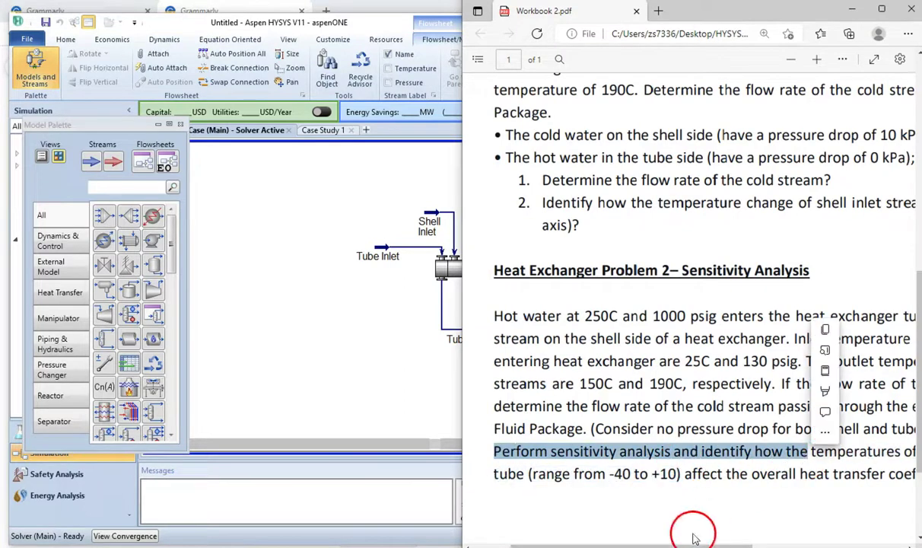
drag(689, 542, 831, 539)
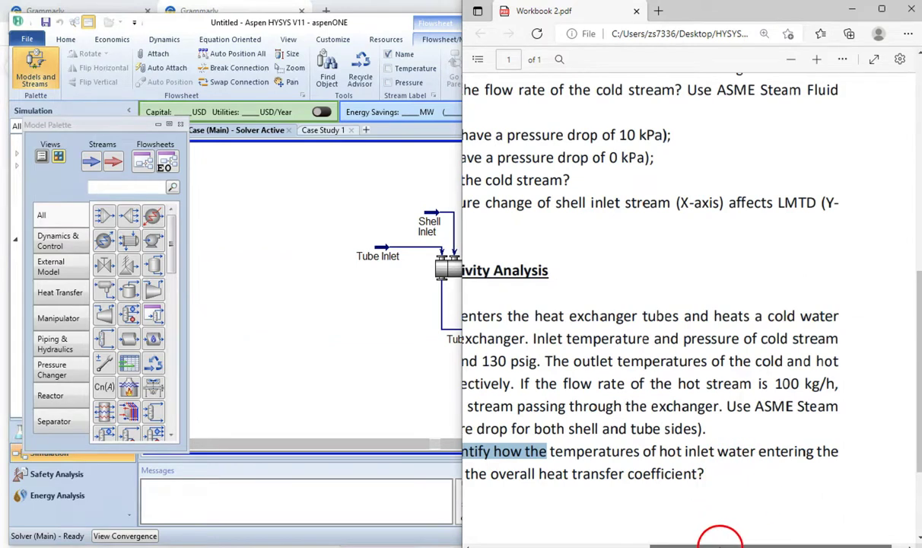
Step: Review the end of Problem 2's task, return to Aspen HYSYS and add a new case study
drag(727, 542, 584, 542)
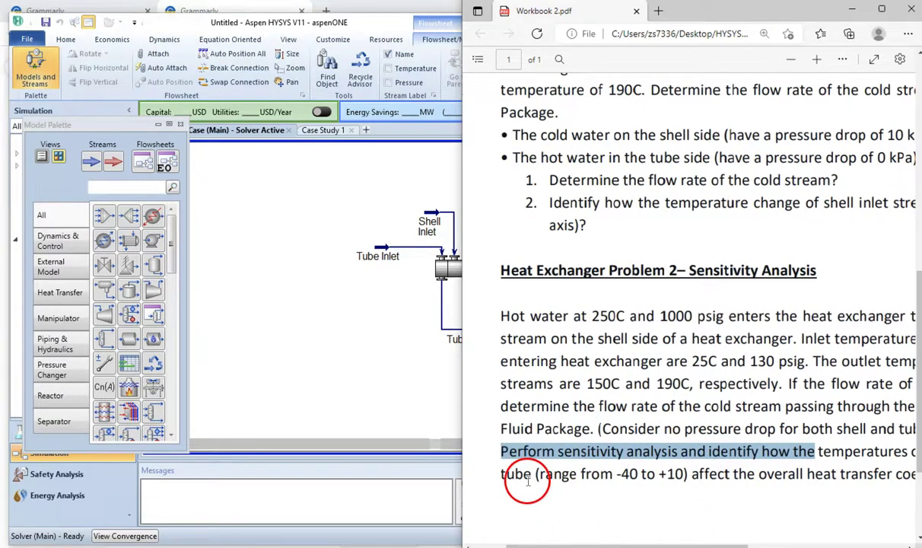
mouse_move(654, 542)
mouse_down()
mouse_move(782, 539)
mouse_move(643, 543)
mouse_up()
mouse_move(701, 541)
mouse_down()
mouse_move(854, 542)
mouse_move(701, 542)
mouse_up()
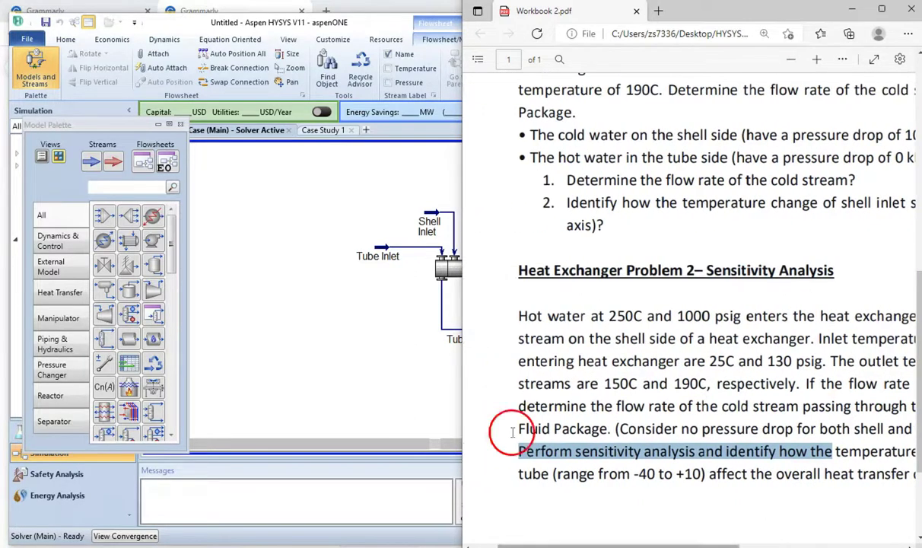
click(417, 375)
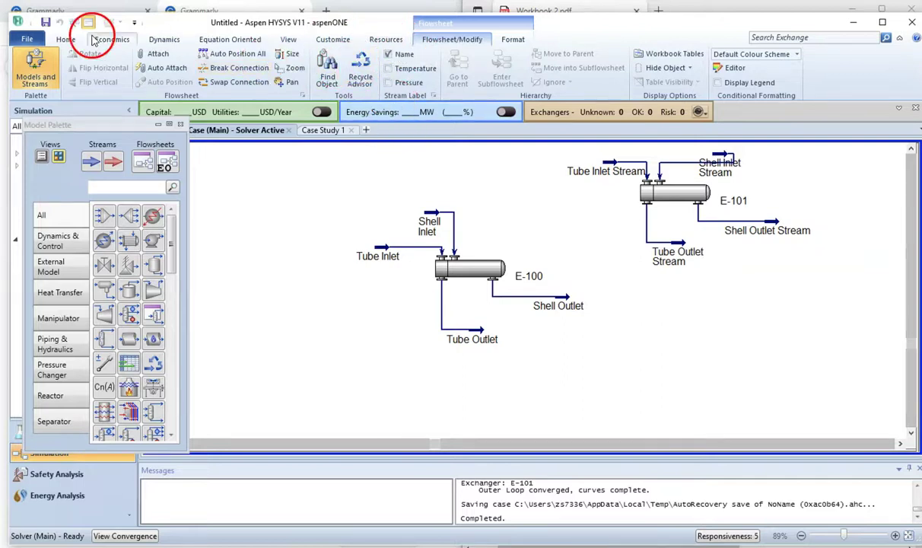
click(67, 39)
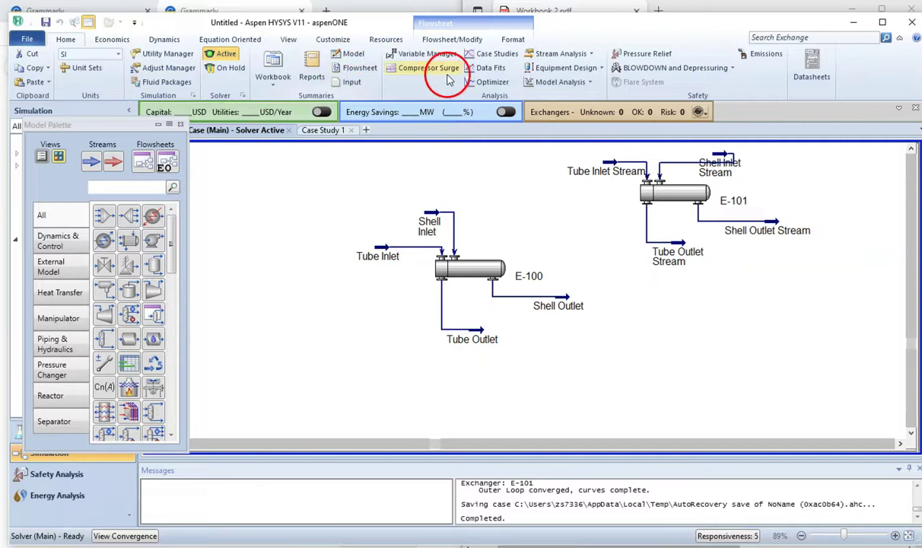
click(490, 54)
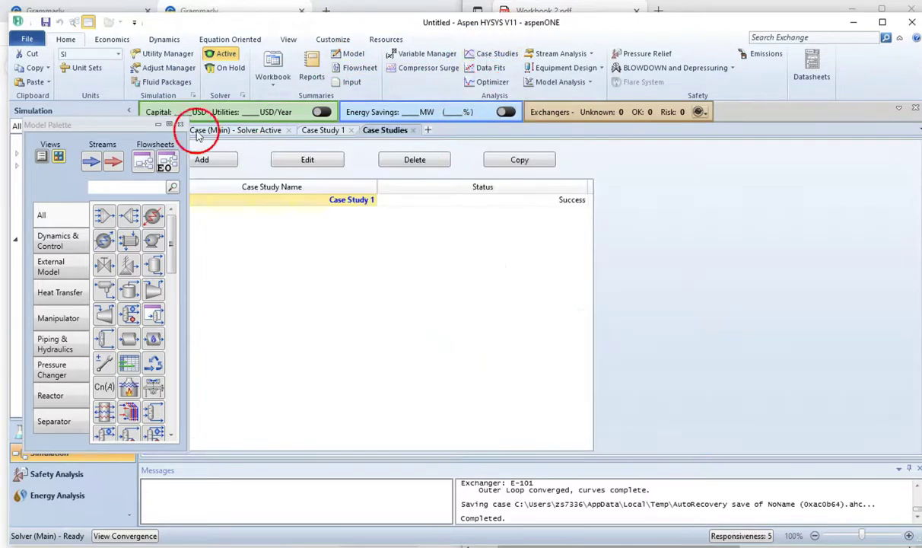
click(169, 124)
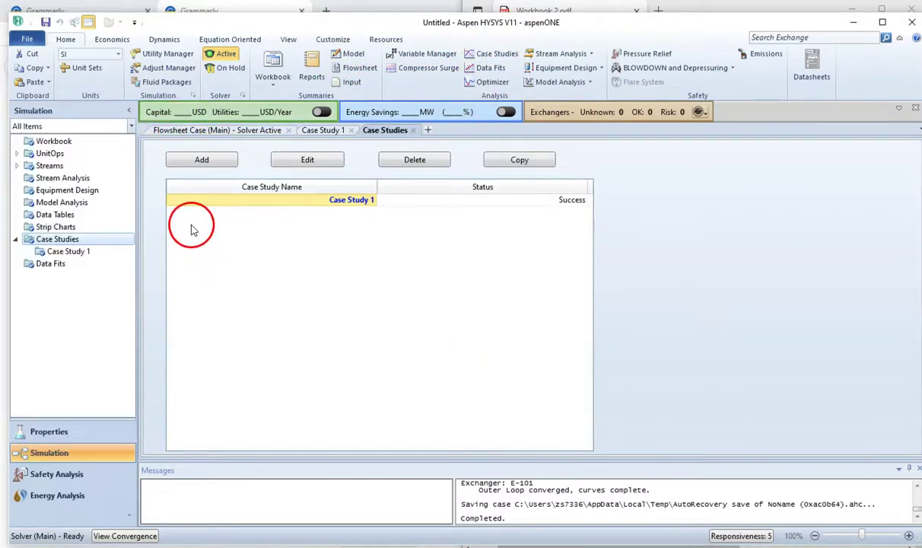
click(202, 160)
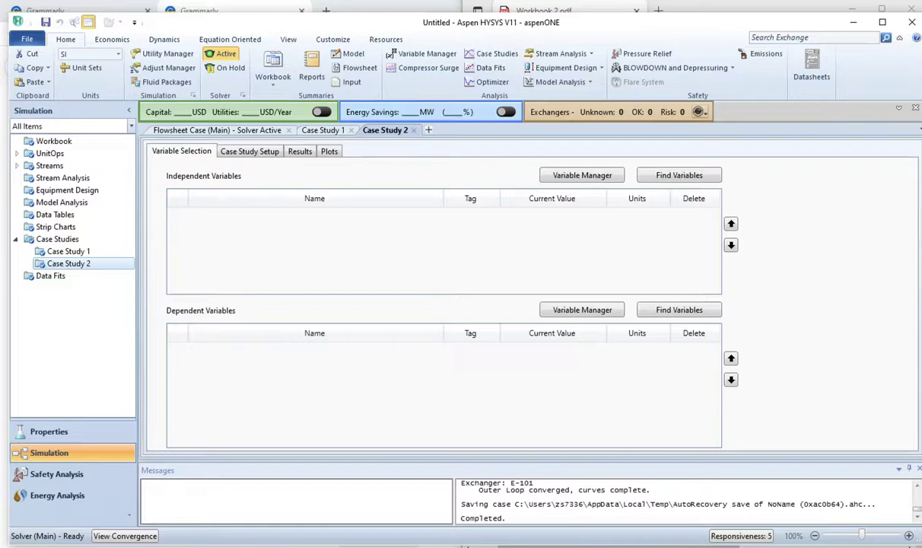
Step: Switch to Workbook 2.pdf and read which stream temperature Problem 2's sensitivity analysis varies
key(alt+Tab)
scroll(685, 304, right, 2)
scroll(685, 305, right, 3)
scroll(788, 540, right, 1)
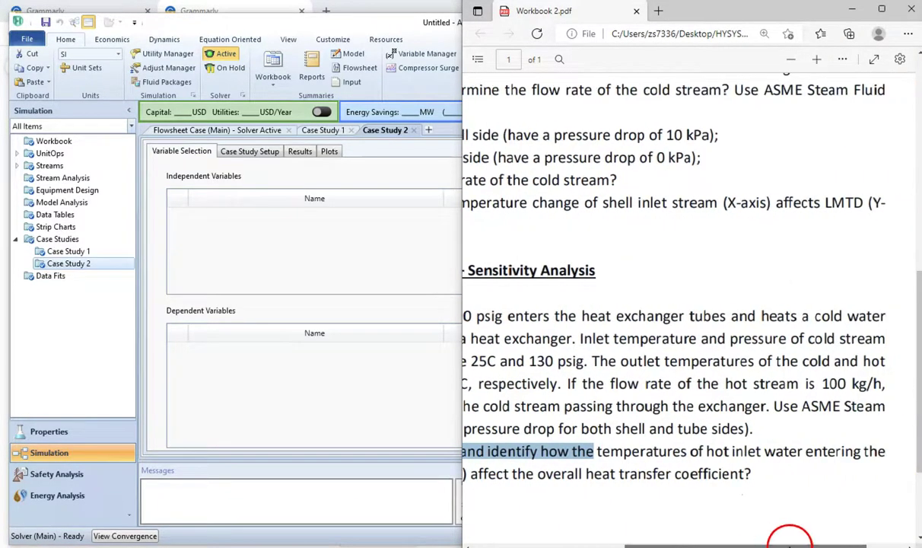
click(664, 450)
drag(597, 452, 823, 453)
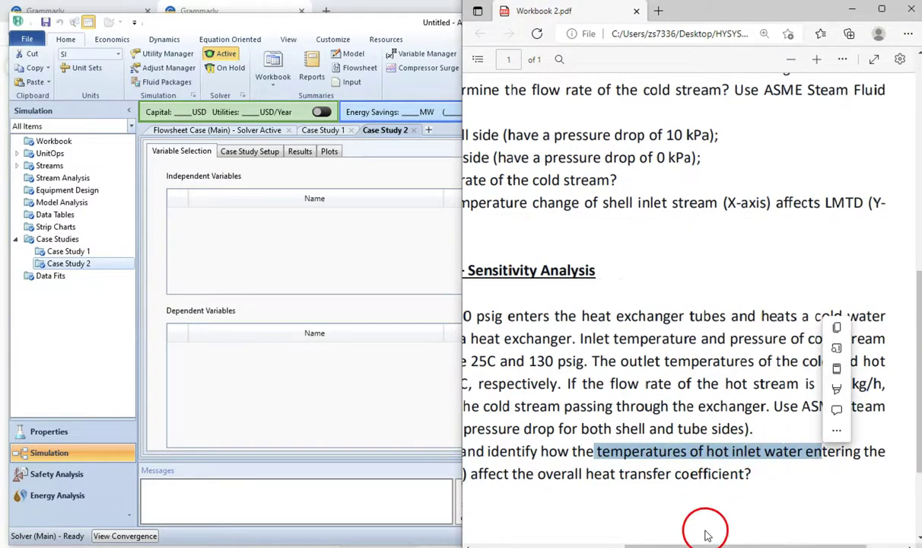
drag(685, 542, 633, 538)
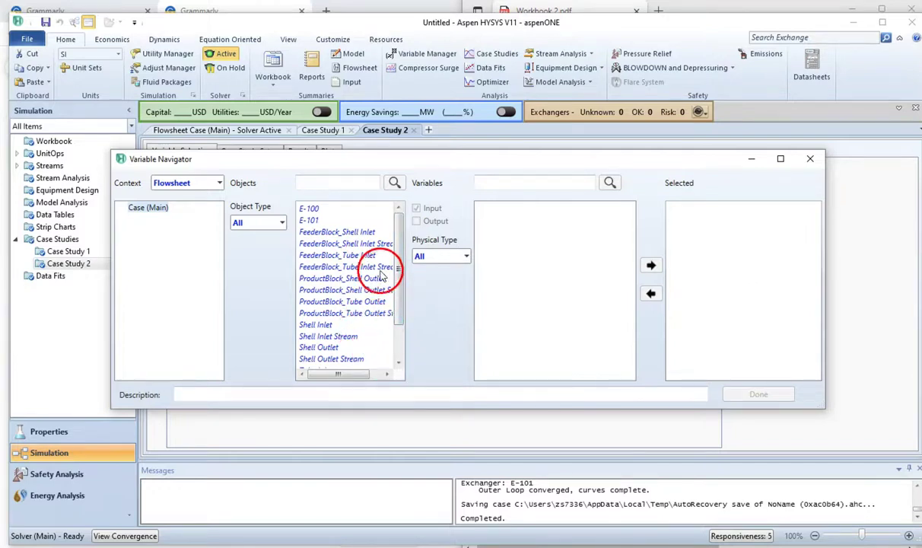
Step: In Aspen HYSYS, add the Temperature of Tube Inlet Stream as the independent variable of Case Study 2
click(399, 356)
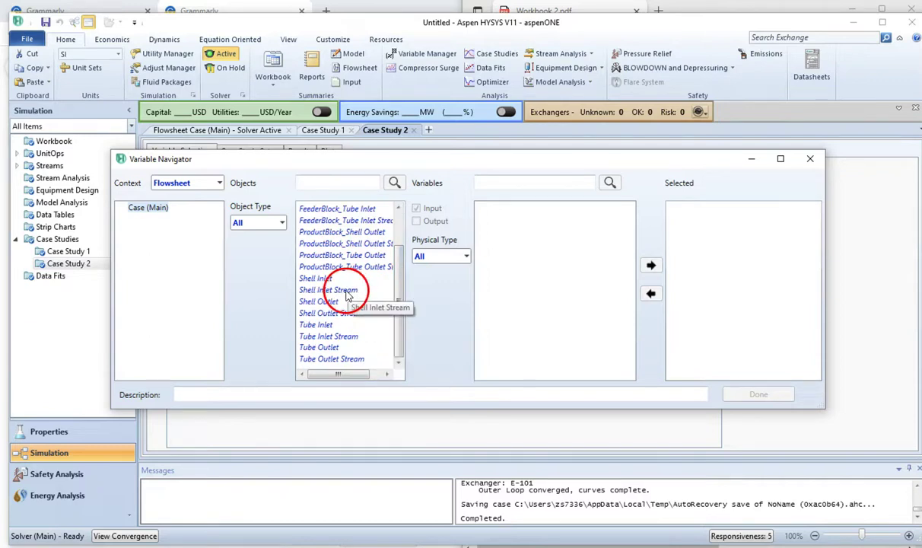
click(346, 339)
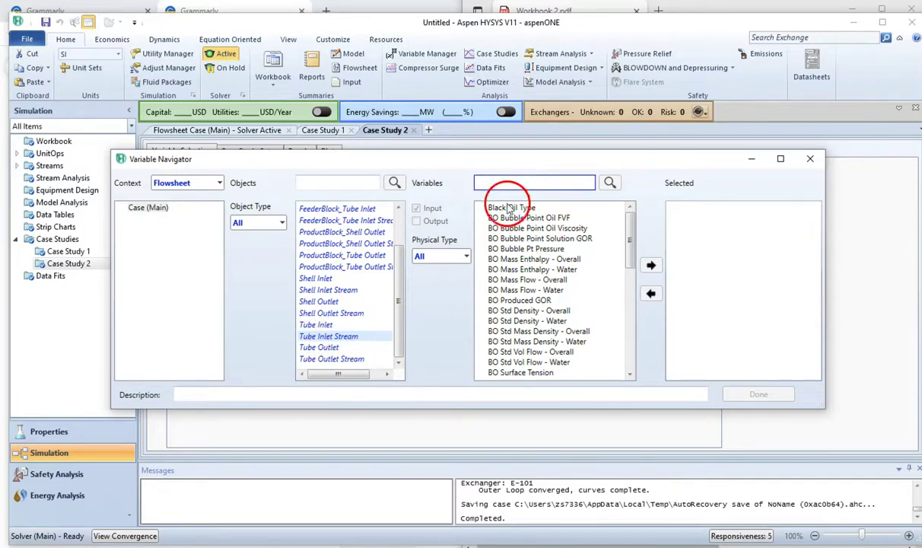
text(empera)
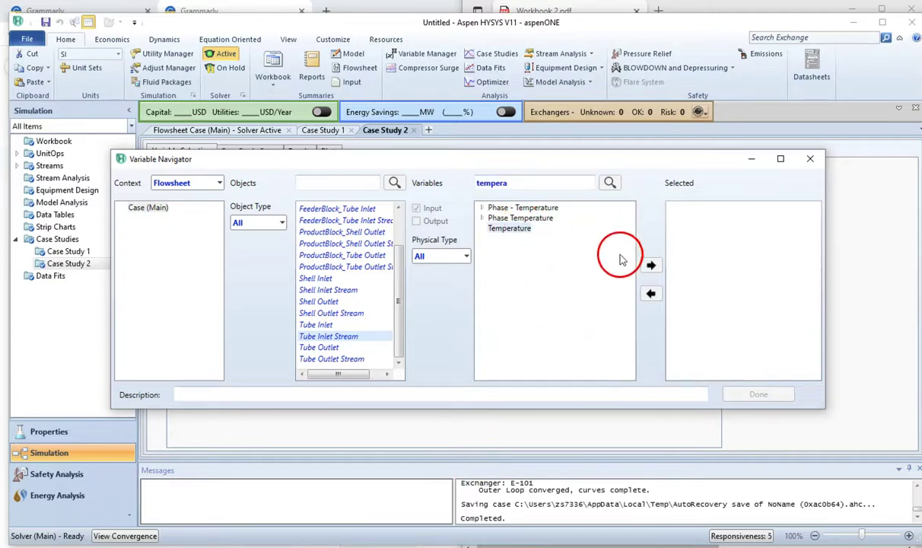
click(650, 265)
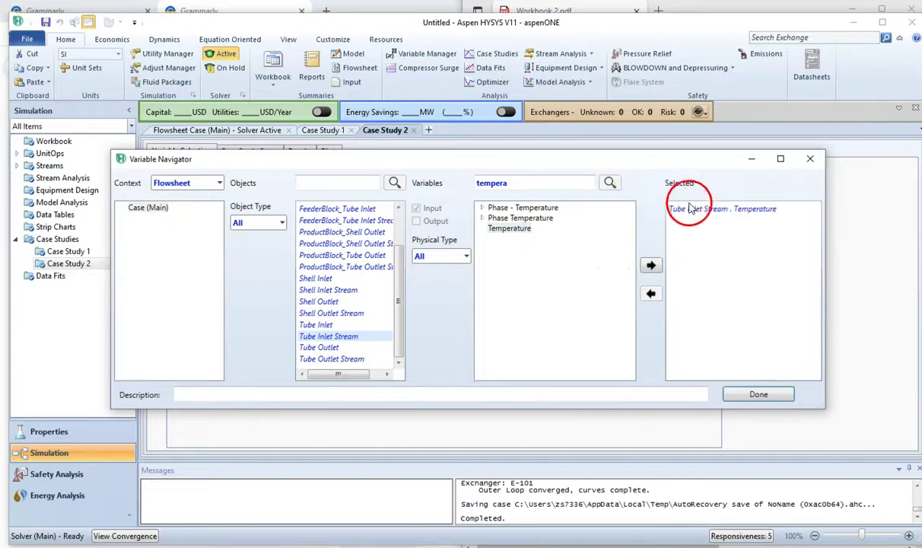
click(759, 396)
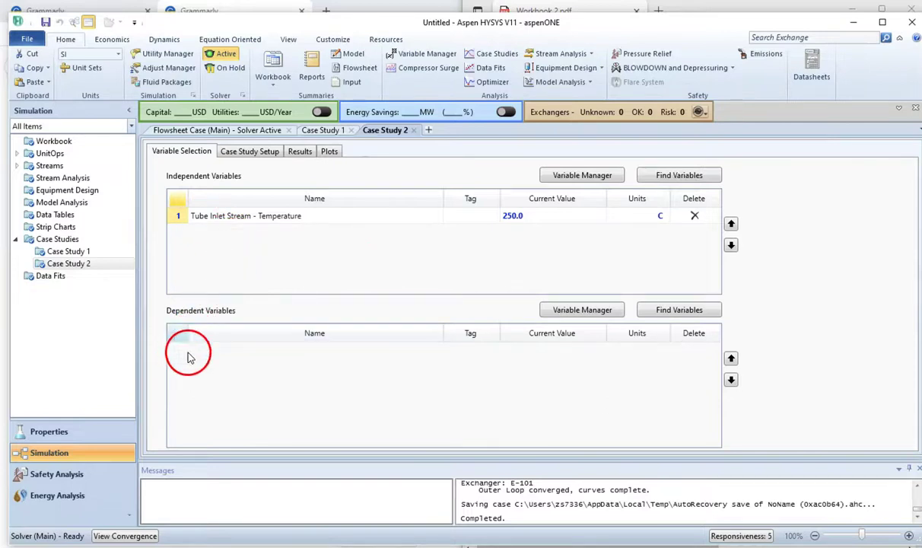
Step: Check the requested dependent variable in Workbook 2.pdf and look up the matching exchanger on the HYSYS flowsheet
click(666, 312)
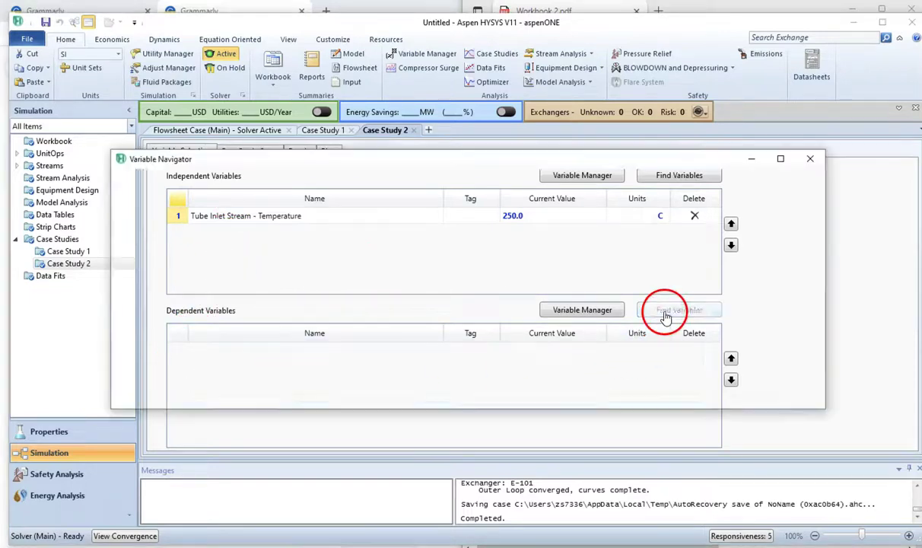
key(alt+Tab)
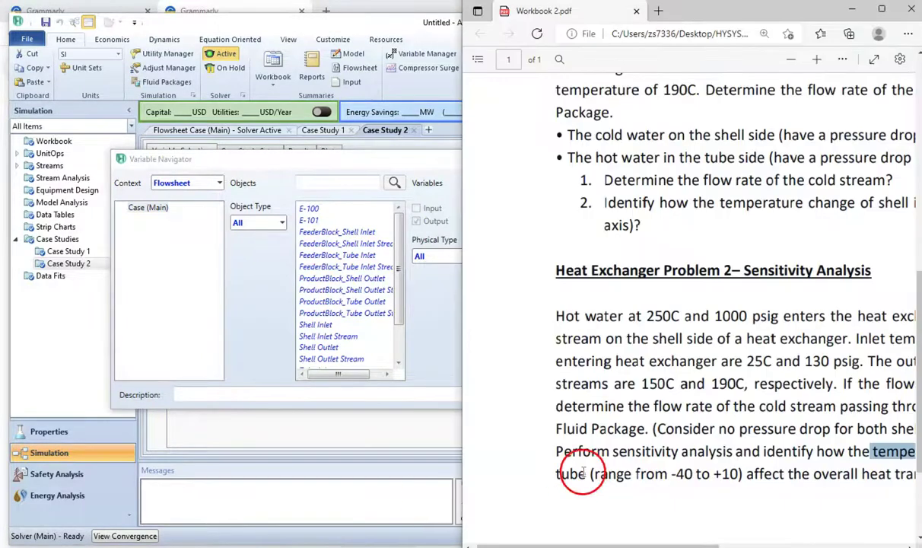
drag(656, 544, 761, 543)
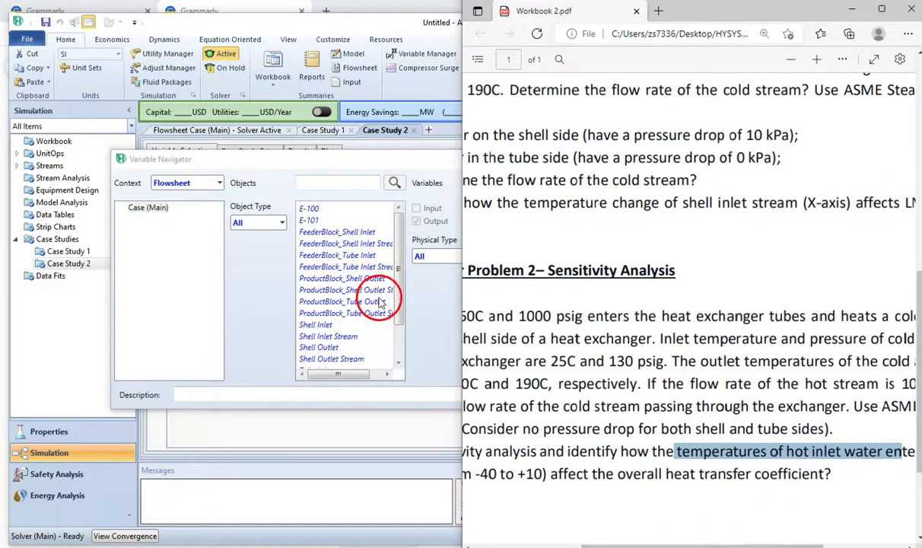
click(381, 412)
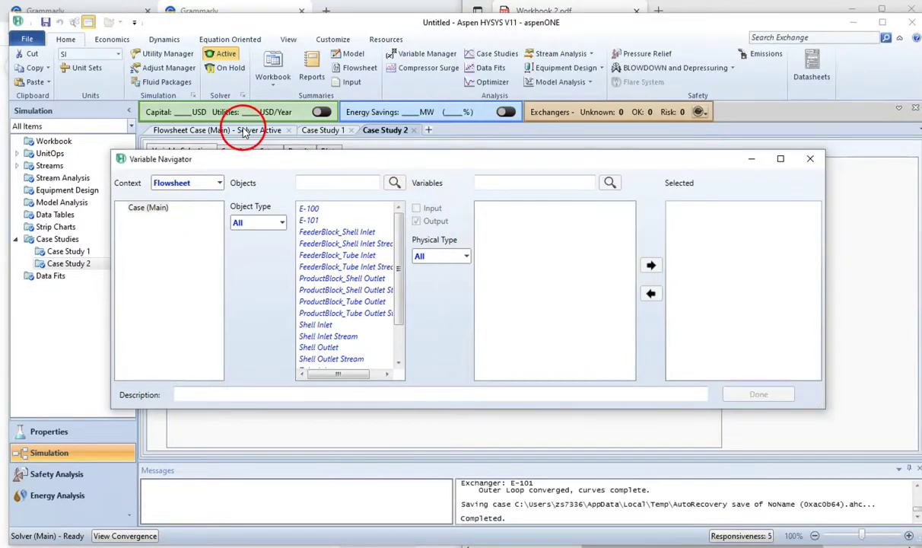
click(809, 158)
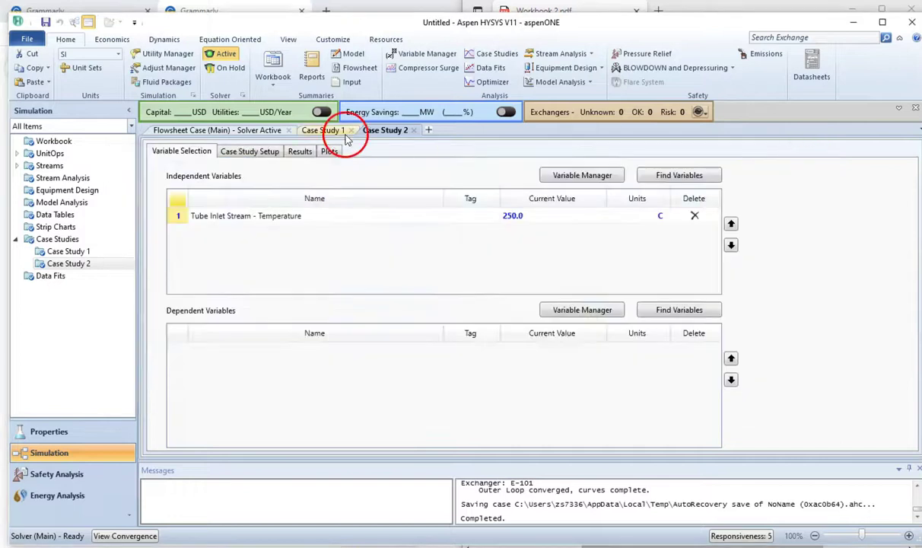
click(231, 135)
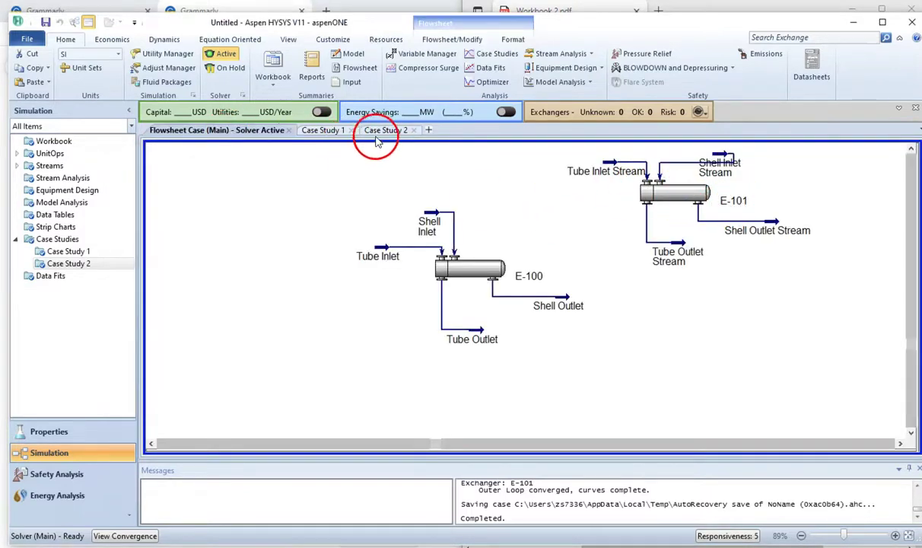
click(401, 133)
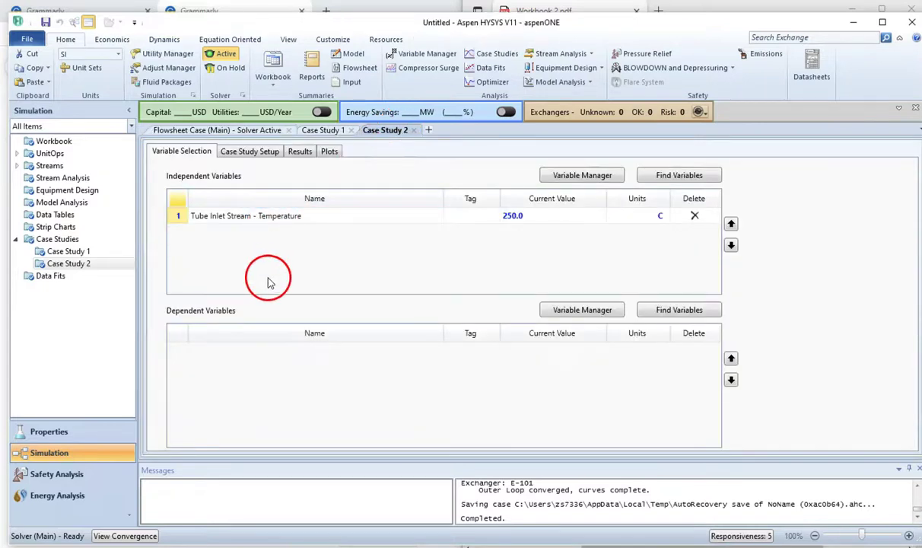
click(259, 129)
click(386, 131)
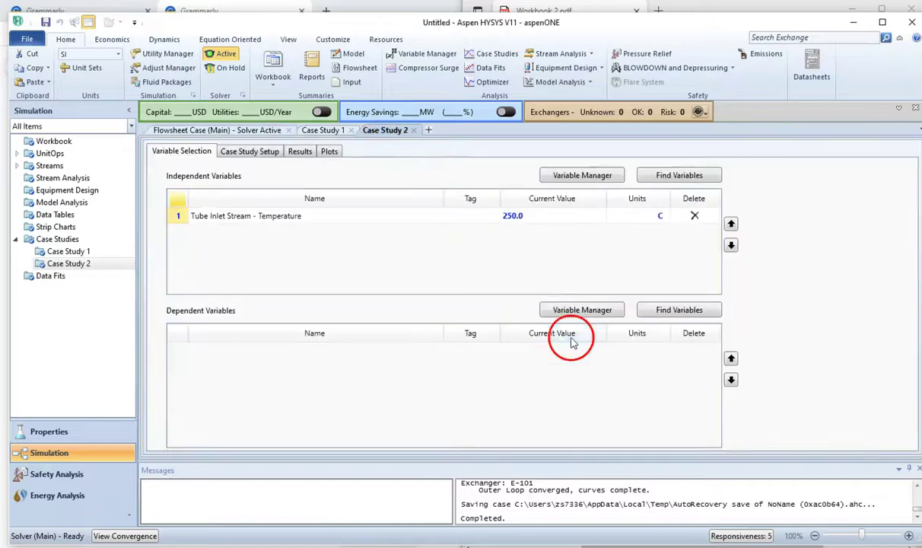
Step: Add E-101's LMTD as the dependent variable of Case Study 2
click(680, 311)
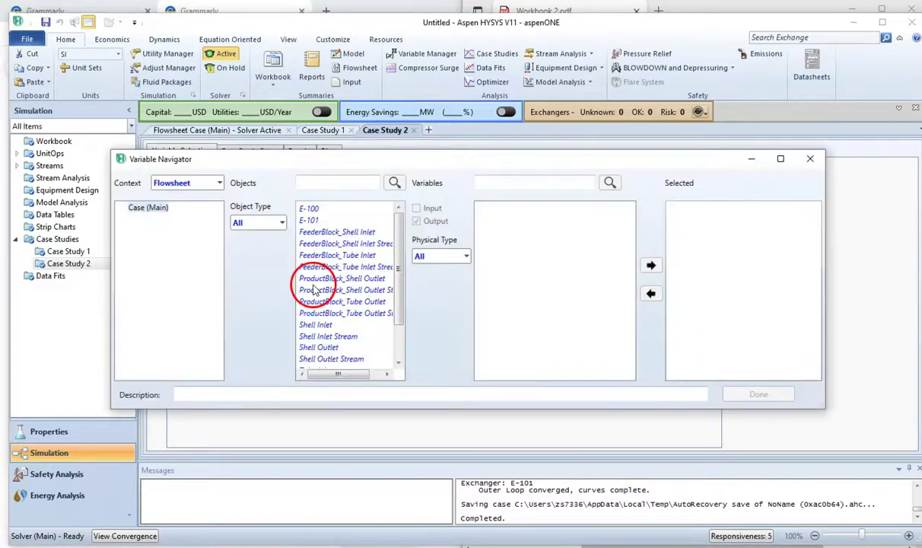
click(315, 220)
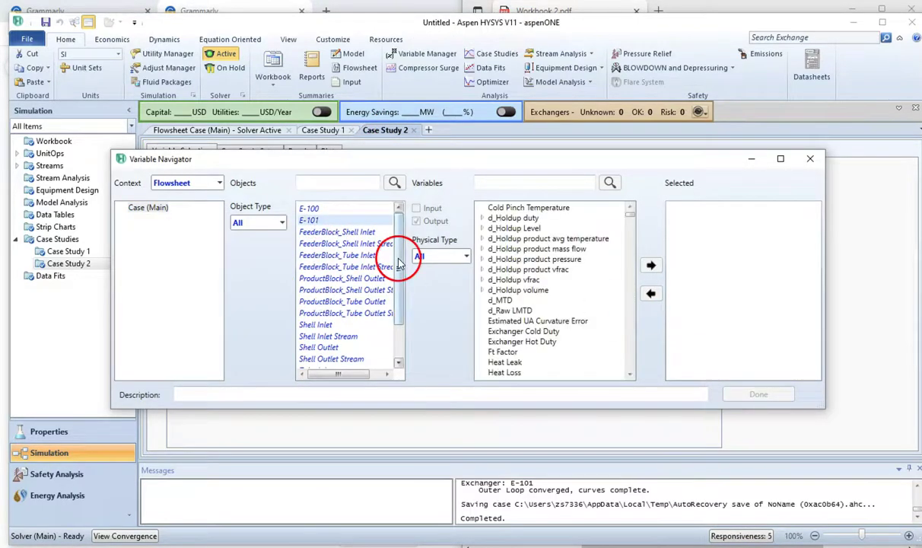
click(511, 186)
text(lmtd)
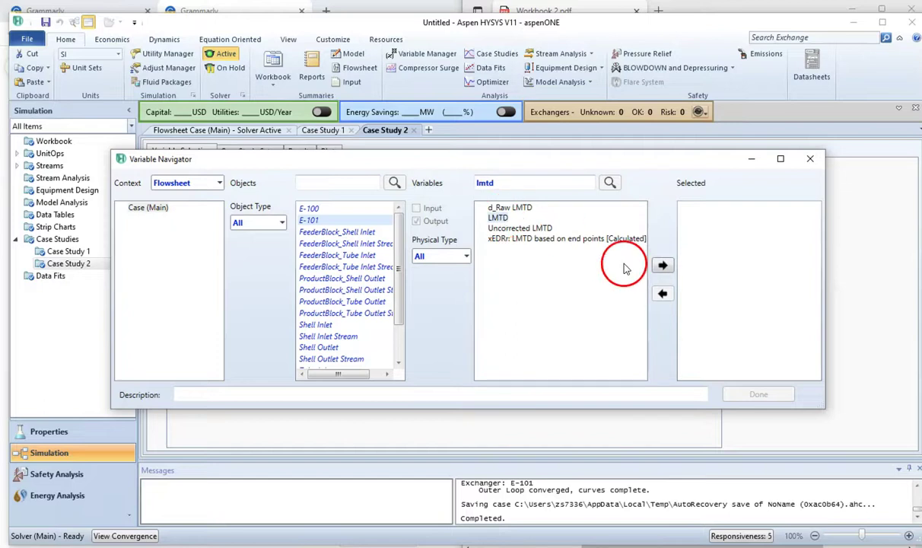
click(662, 265)
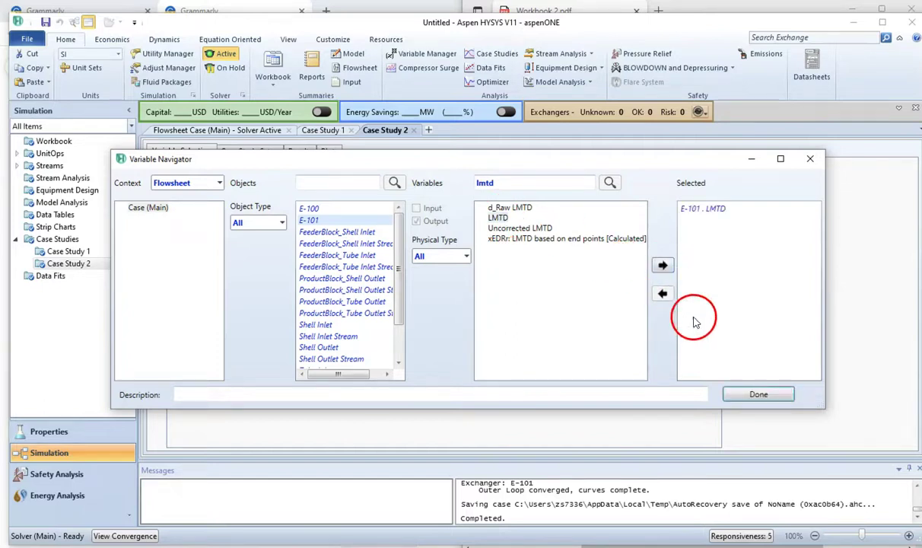
click(747, 394)
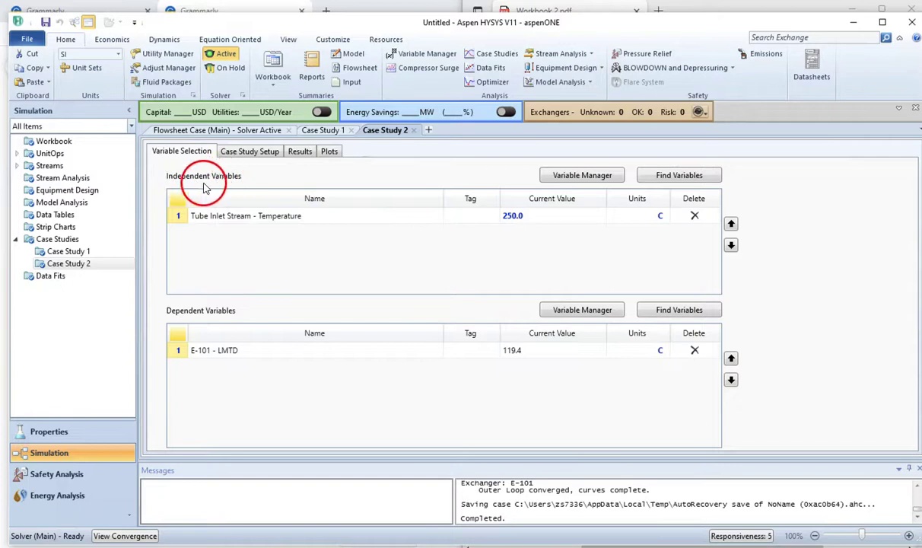
Step: Open the setup of Case Study 2, and switch to Workbook 2.pdf to check the temperature range required for Problem 2's sensitivity analysis
click(242, 154)
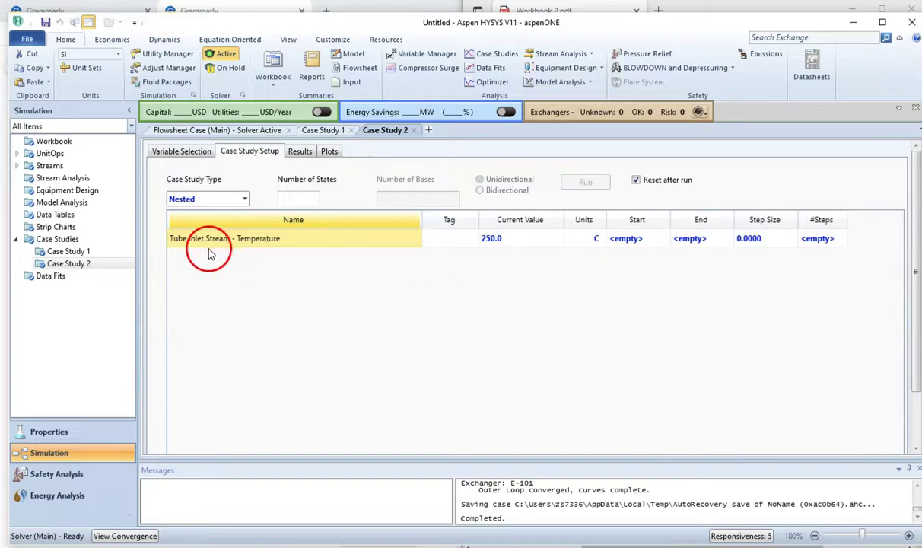
mouse_move(508, 241)
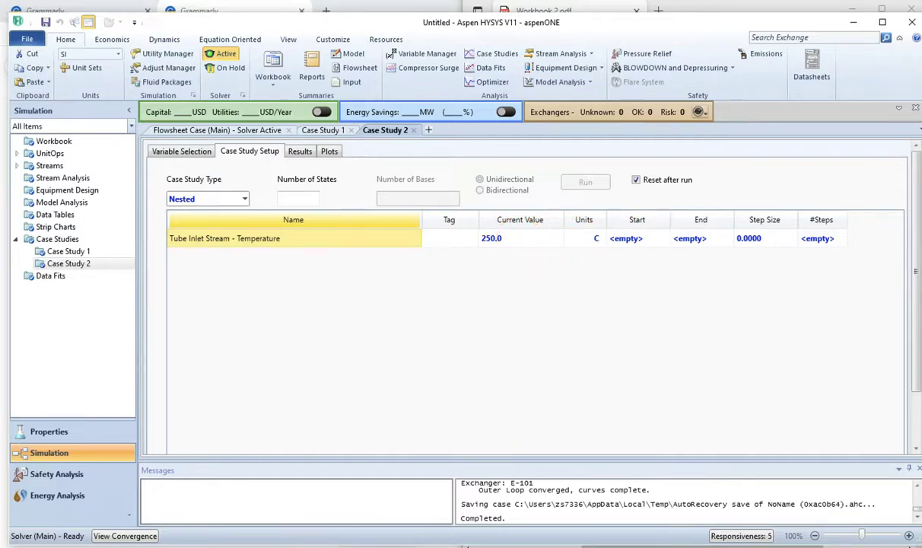
click(286, 487)
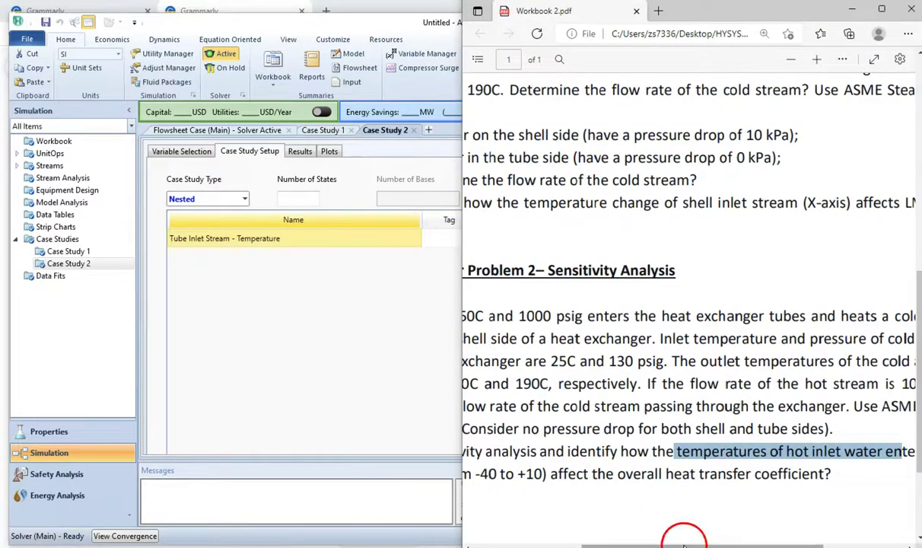
drag(711, 542, 608, 542)
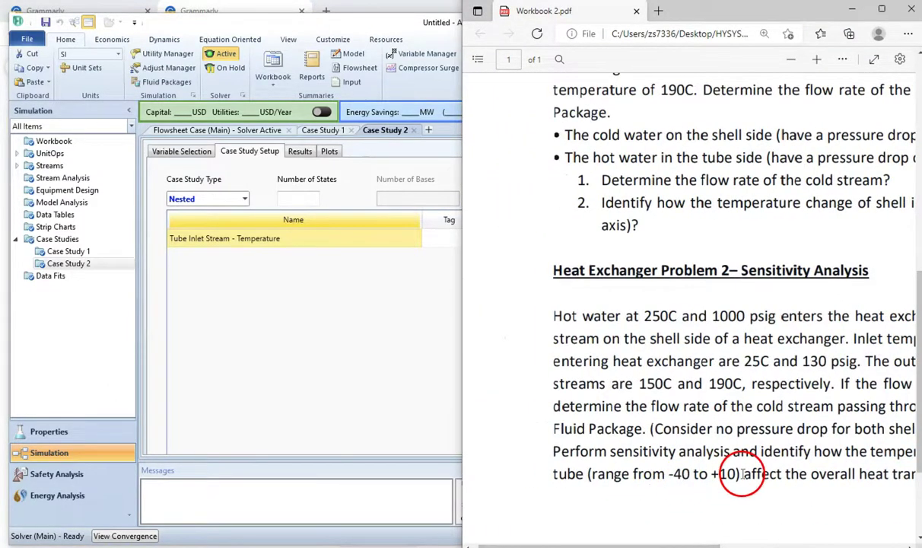
drag(737, 474, 668, 474)
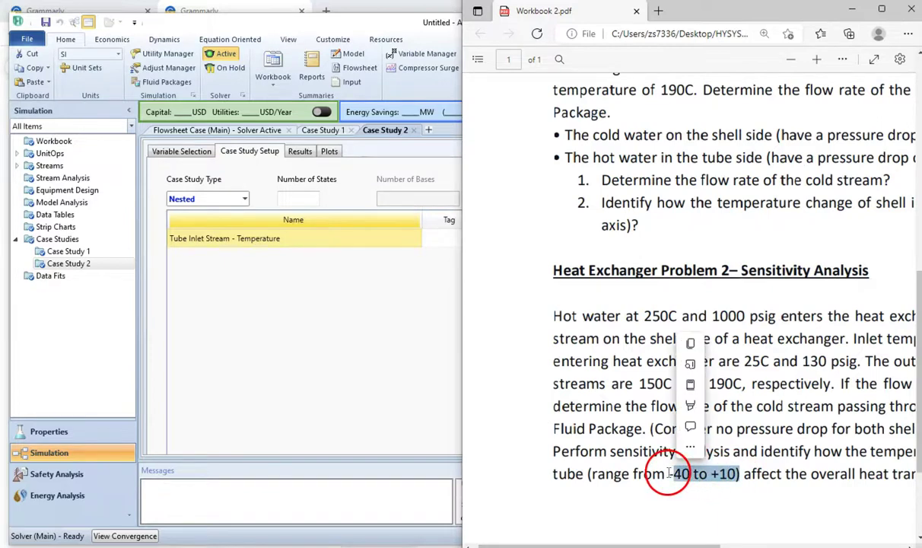
Step: Return to Aspen HYSYS and set the start value of the Tube Inlet Stream temperature to 210 C
click(416, 346)
scroll(505, 240, down, 1)
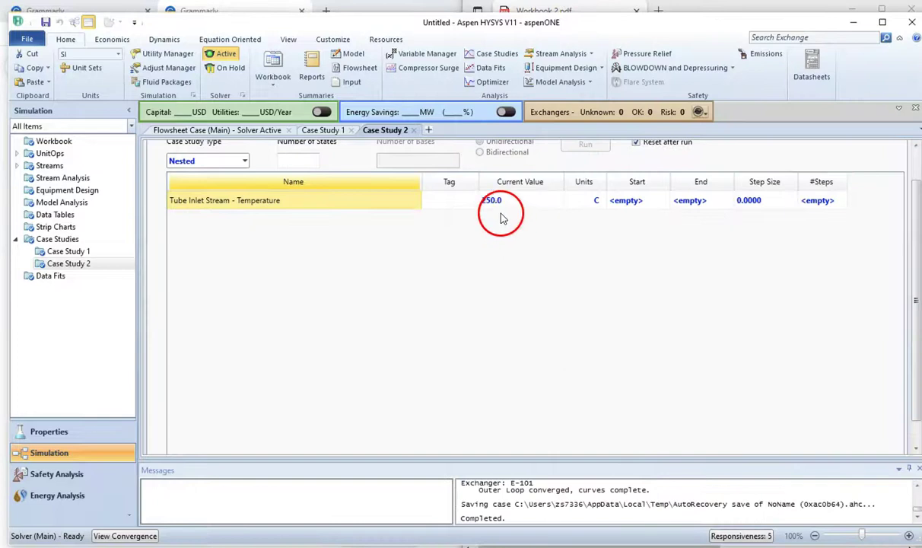
click(636, 204)
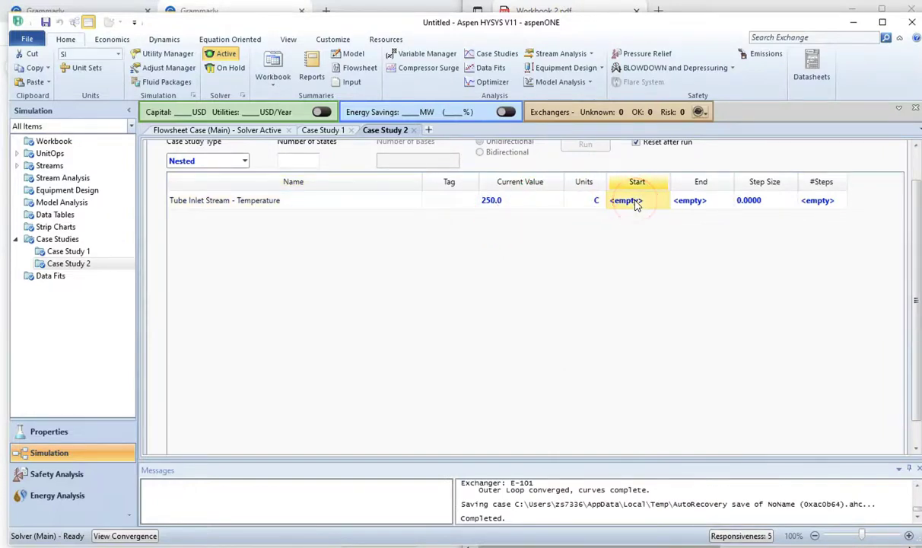
text(210)
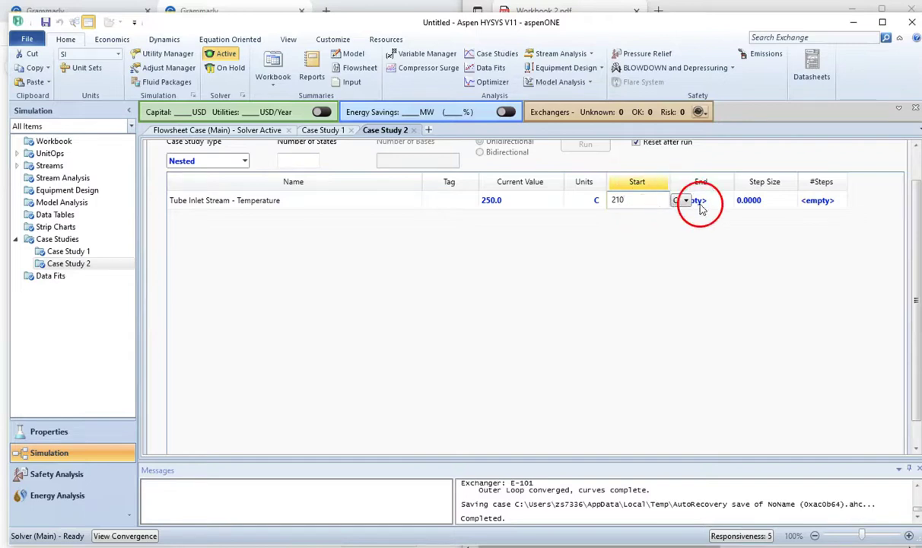
click(694, 203)
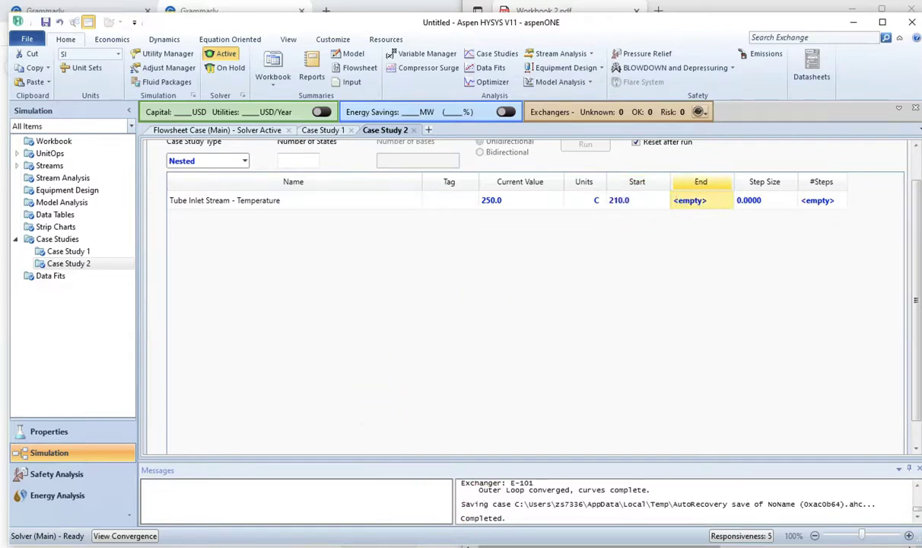
Step: Recheck the range's upper limit in Workbook 2.pdf and set the Tube Inlet Stream temperature's end value to 260 C in HYSYS
key(alt+Tab)
click(556, 493)
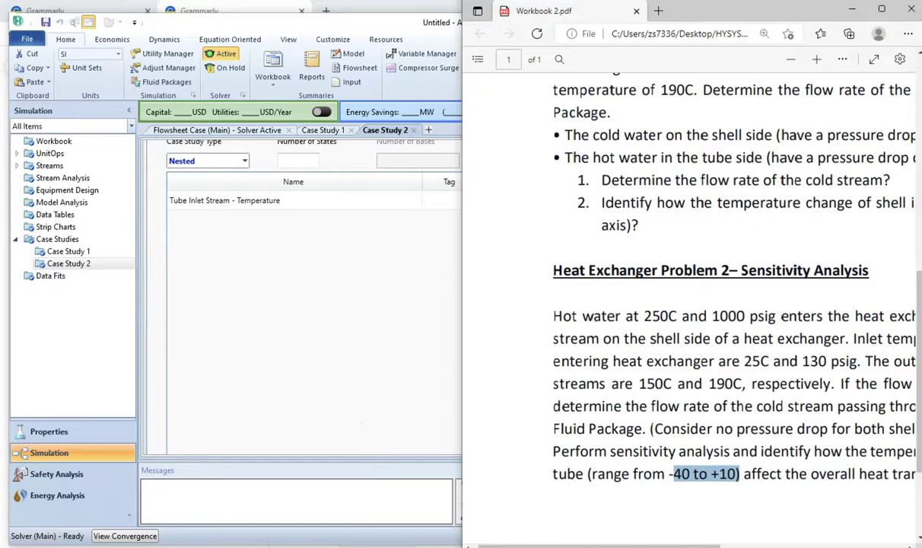
click(357, 395)
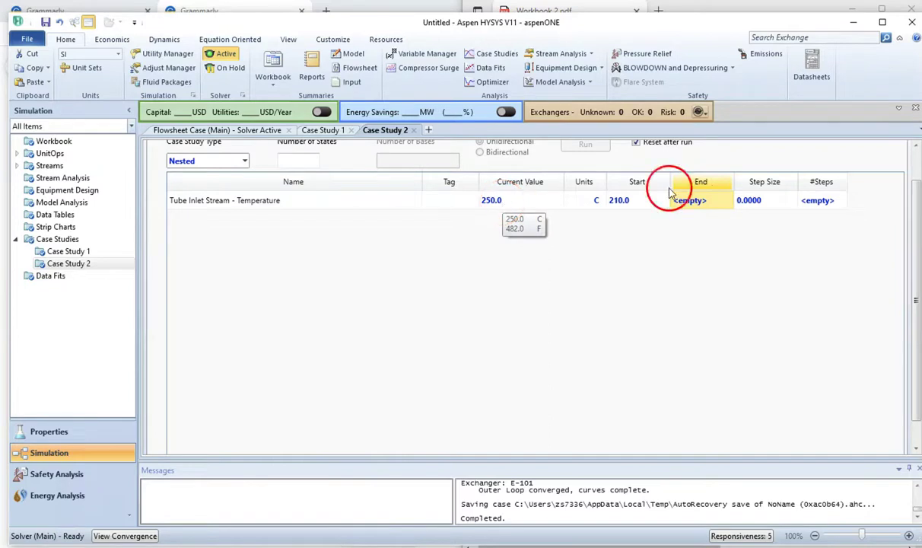
click(695, 200)
text(2)
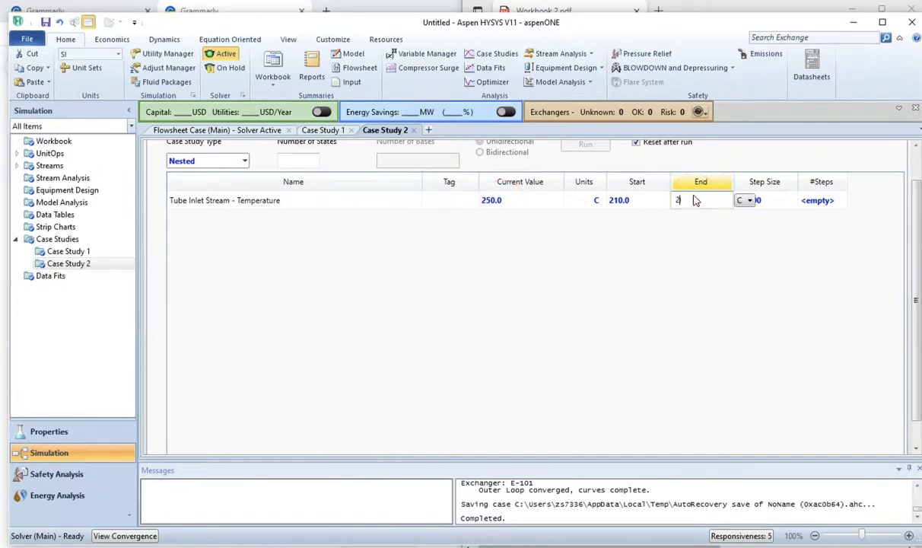
text(60)
Step: Set the step size of the Tube Inlet Stream temperature to 2 C
click(767, 200)
text(2)
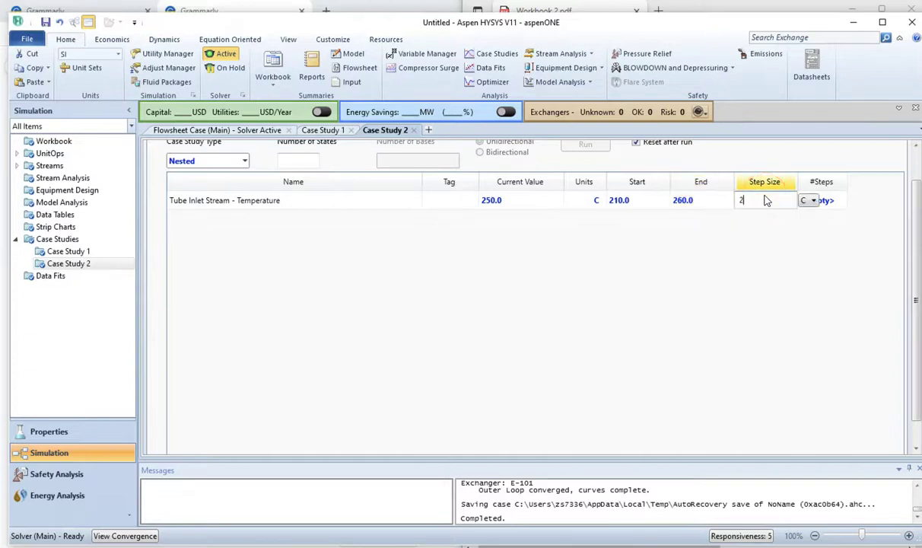
click(807, 208)
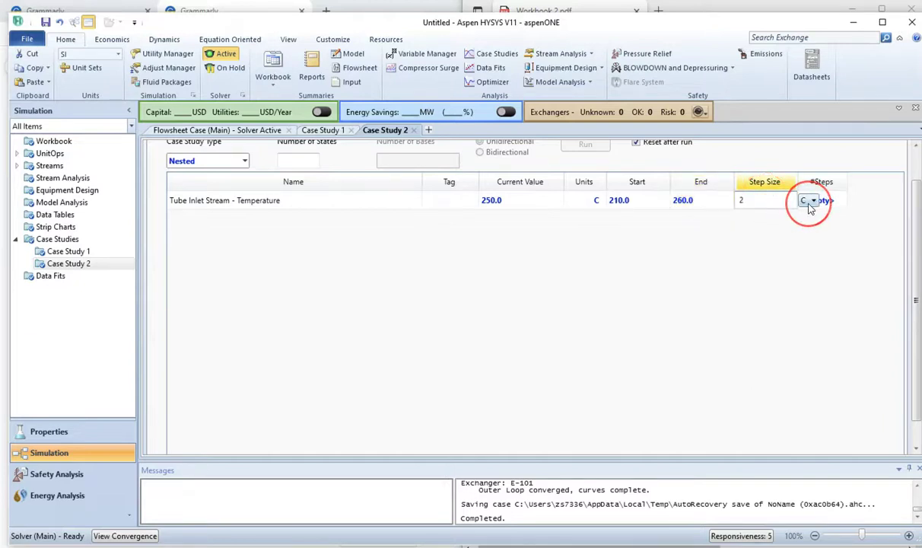
click(619, 203)
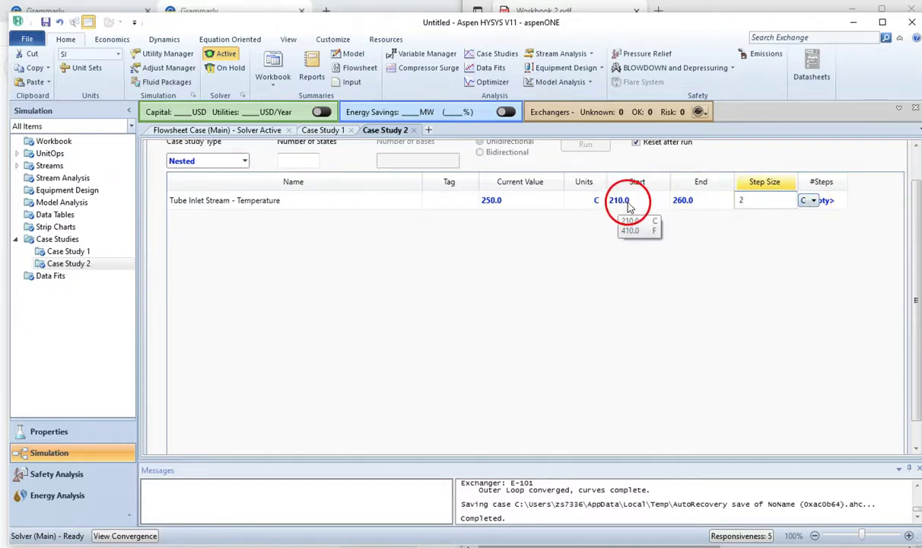
click(686, 204)
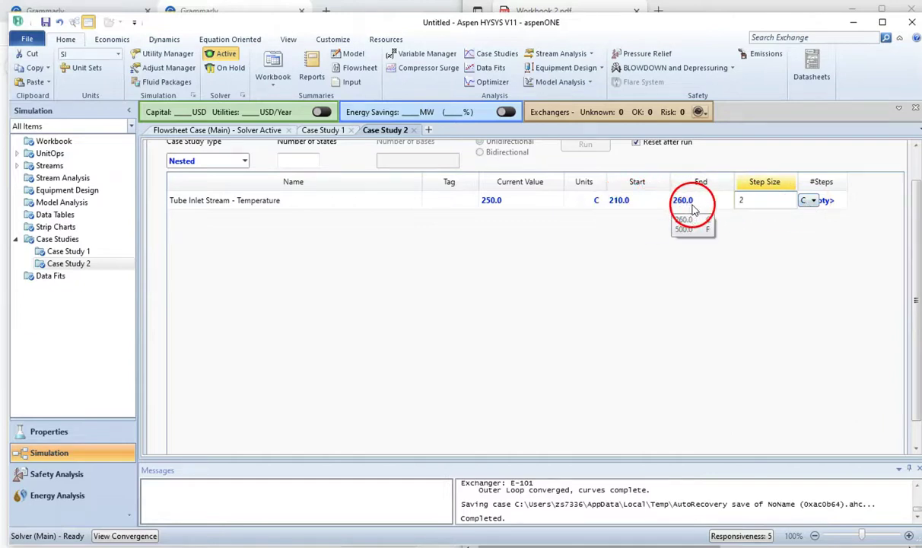
click(736, 246)
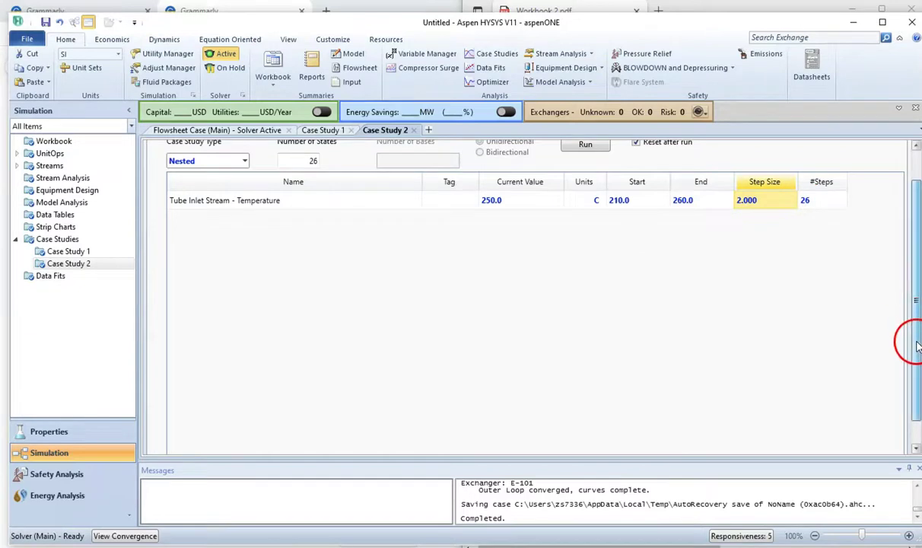
Step: Run Case Study 2 and check its run status below the setup table
drag(918, 340, 919, 377)
drag(916, 329, 914, 255)
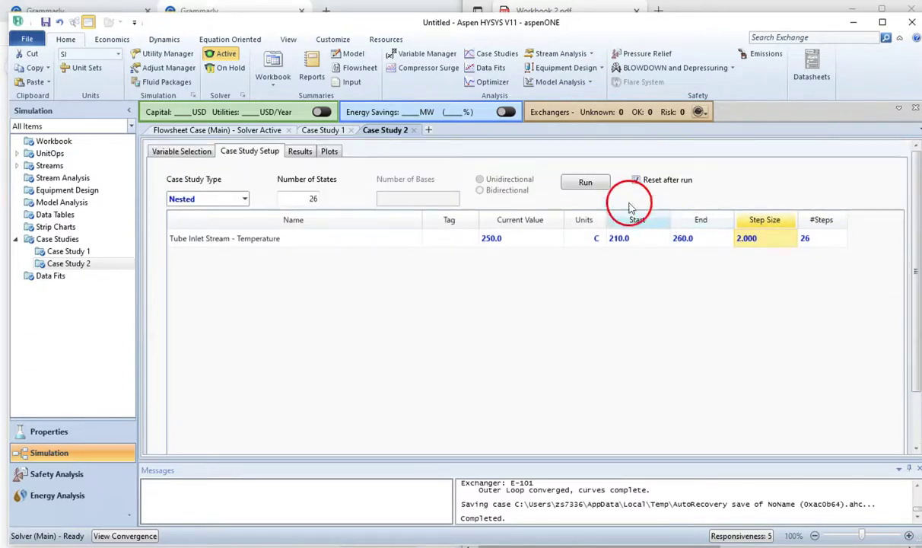
click(585, 183)
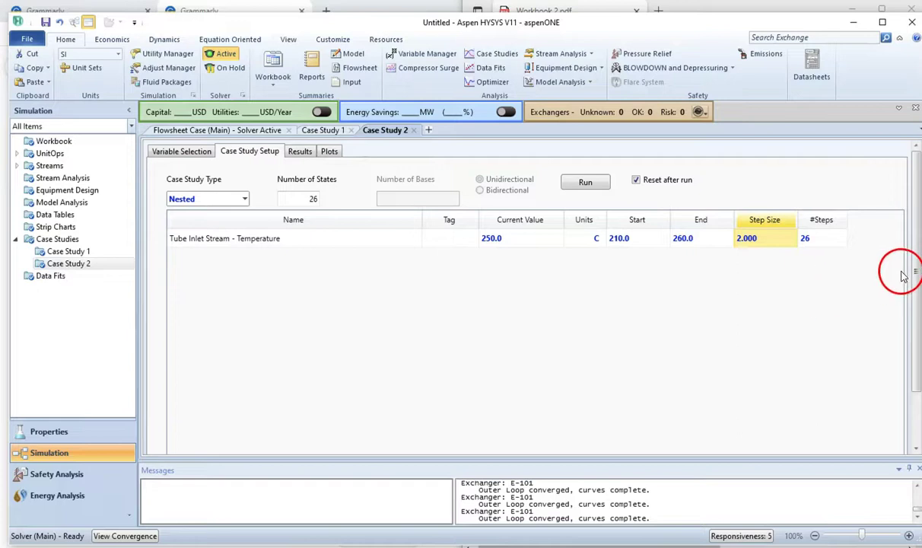
drag(917, 267, 910, 355)
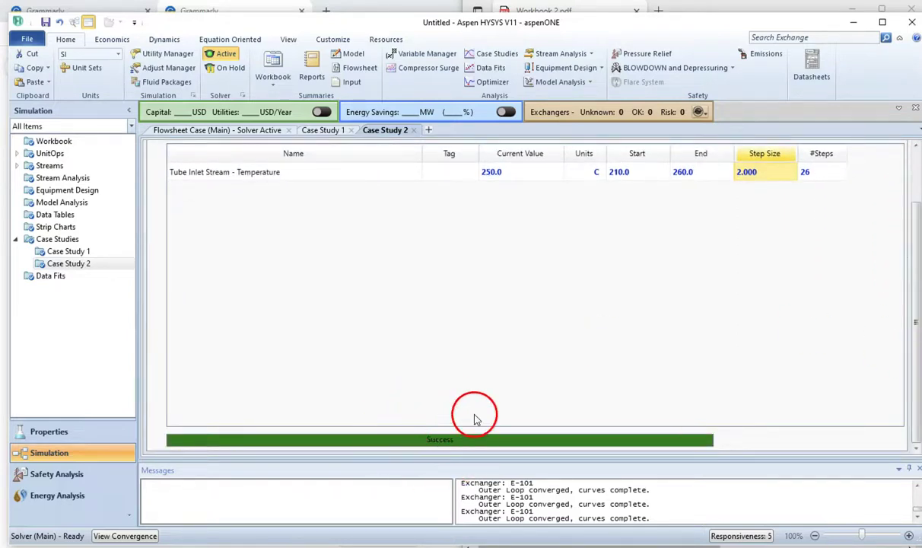
drag(910, 350, 910, 247)
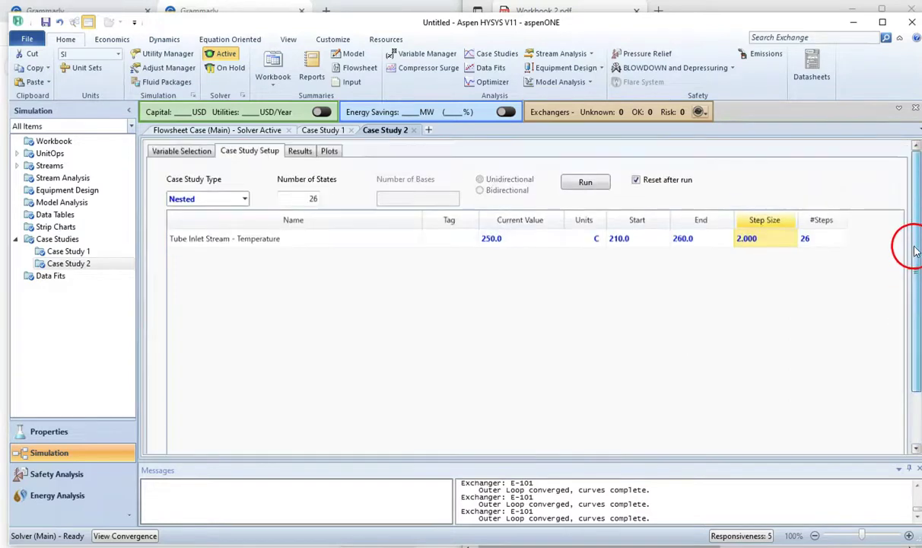
Step: Review the LMTD results table of Case Study 2, then open its Excel export and cancel without saving
click(301, 152)
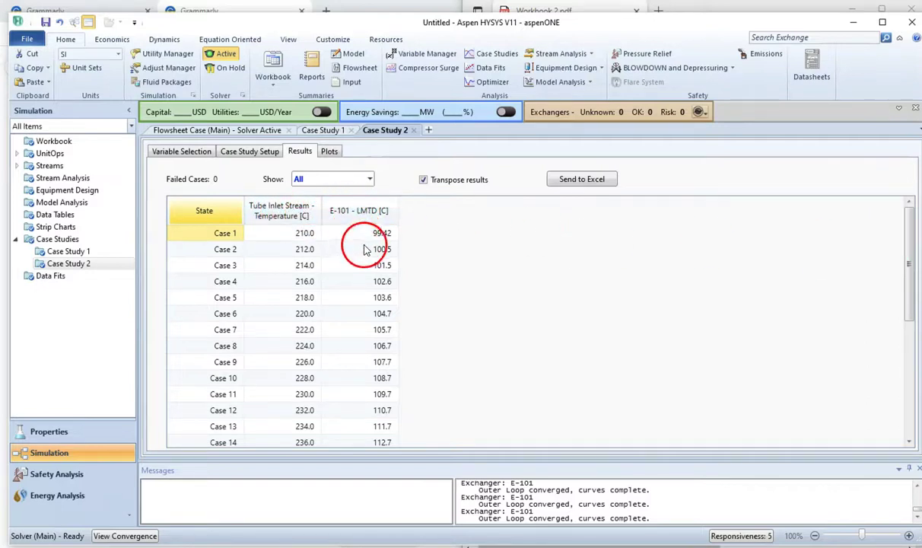
scroll(395, 365, down, 4)
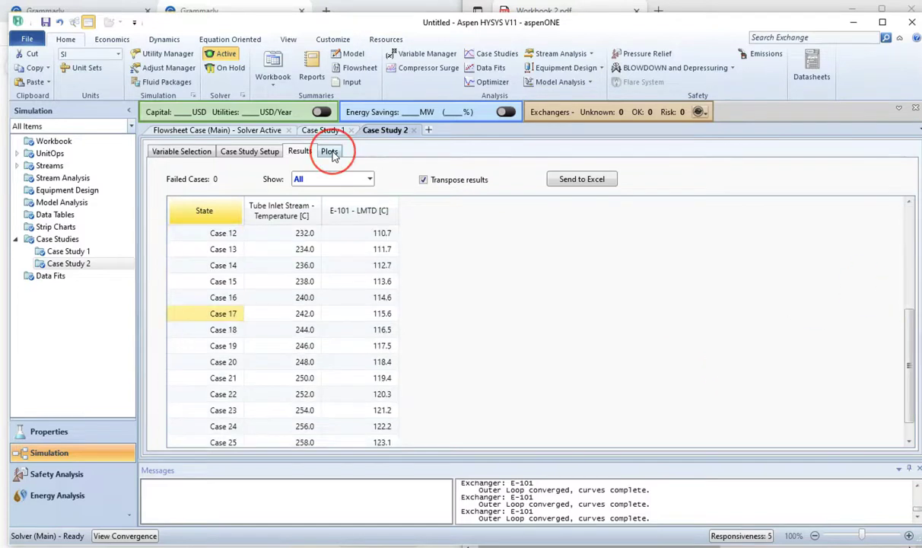
click(577, 182)
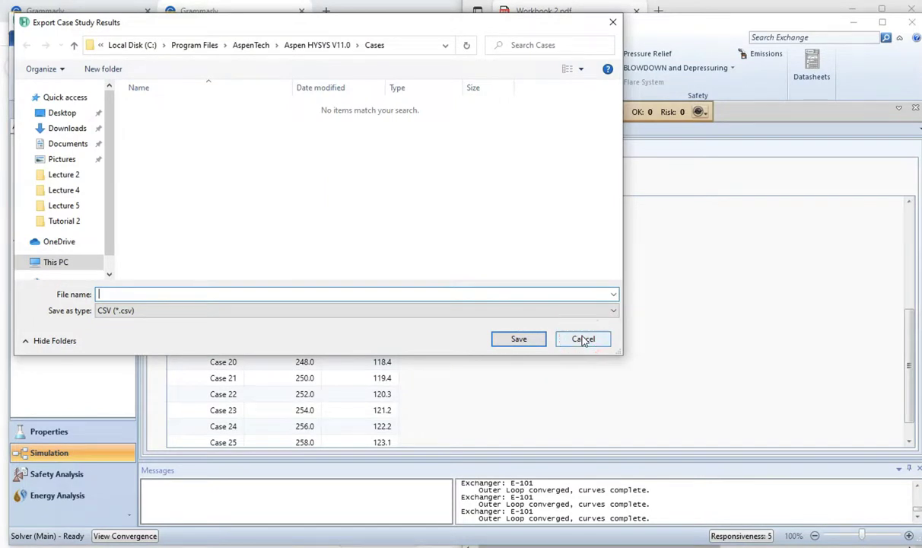
click(583, 338)
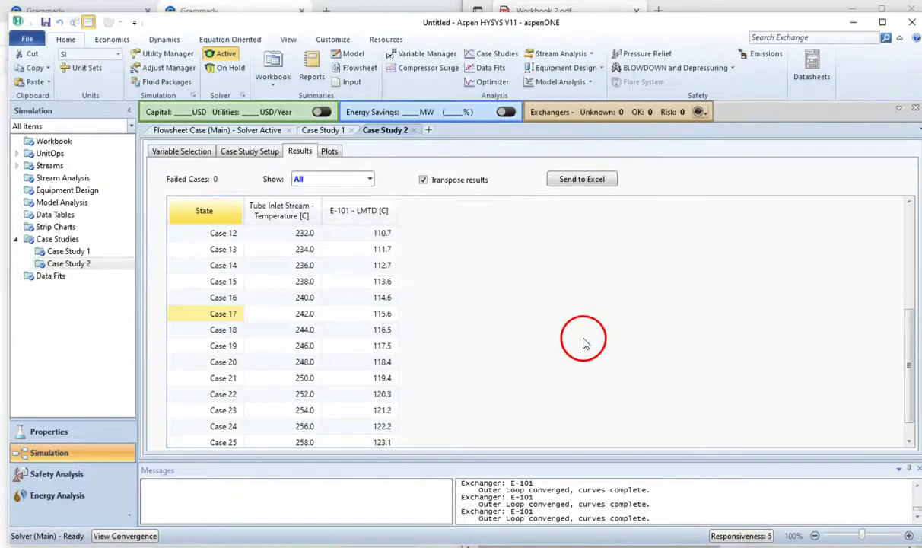
Step: Show the plot of E-101 LMTD against tube inlet temperature, and open its PDF export and cancel without saving
click(330, 152)
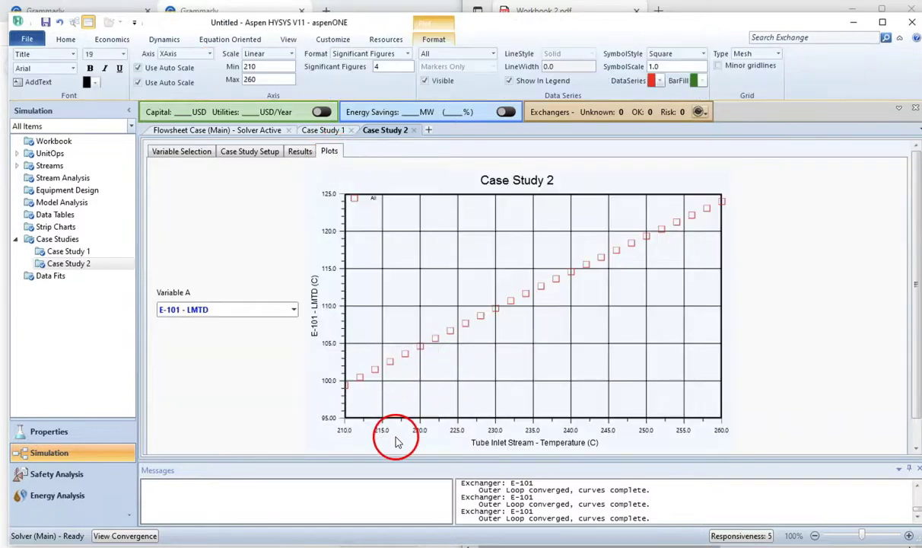
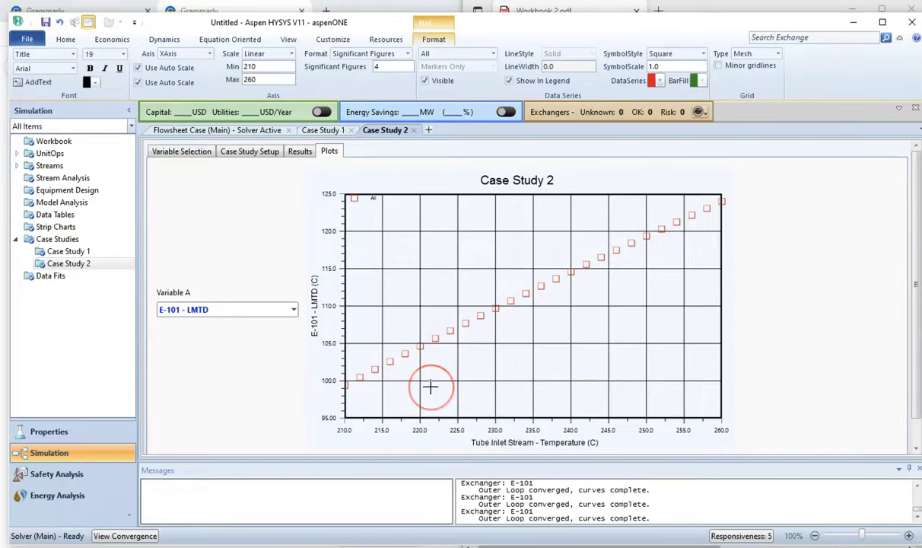
right_click(427, 276)
click(461, 432)
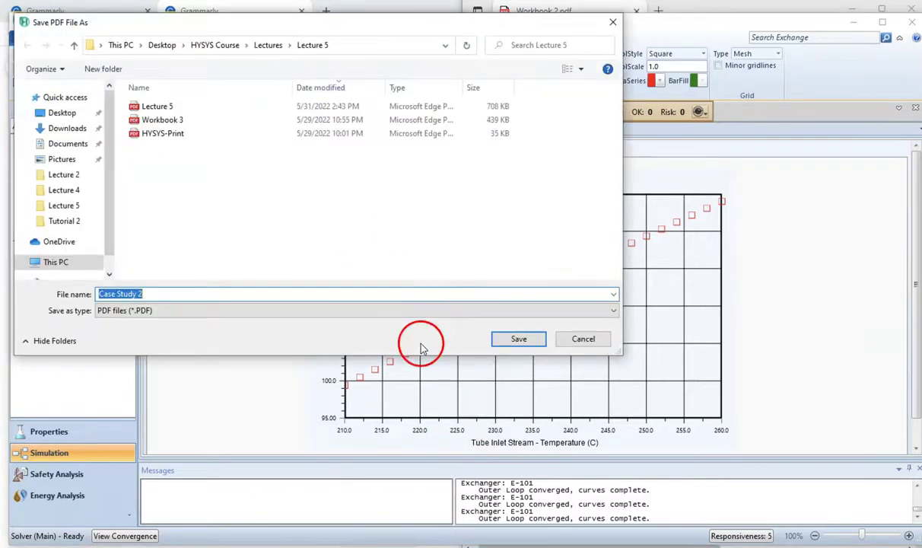
click(583, 340)
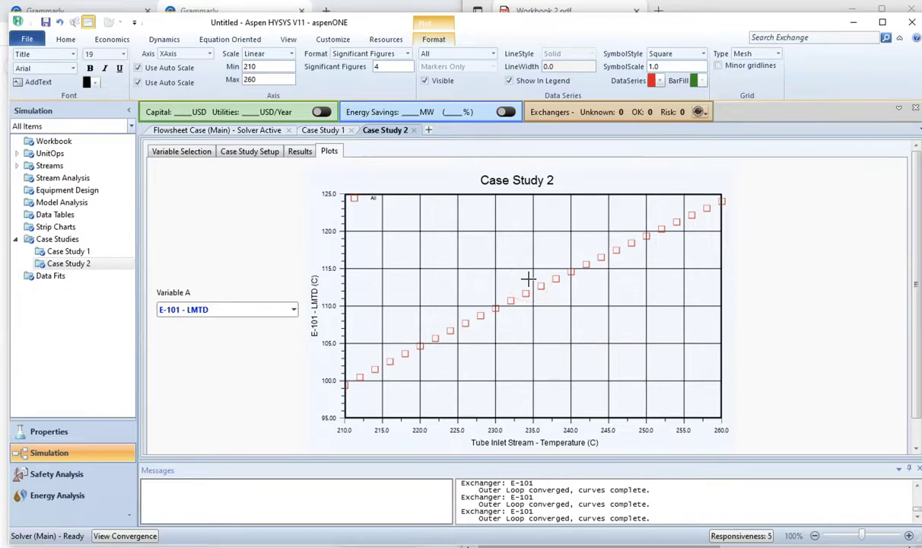
Step: Examine the Variable B and Base Case selections beneath the Case Study 2 plot
scroll(908, 366, down, 2)
click(541, 437)
click(290, 428)
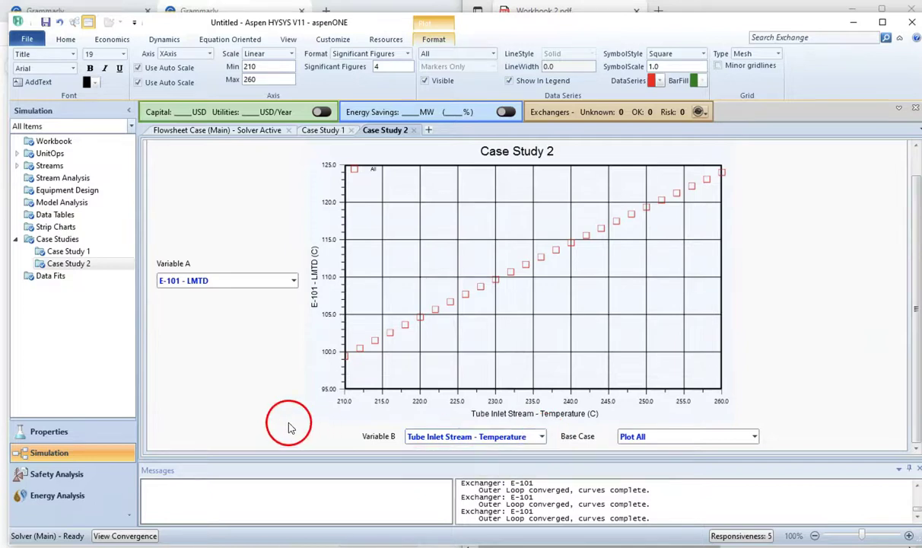
Step: Change the data series color of the Case Study 2 plot from the derived palettes to a dark purple
scroll(917, 245, up, 2)
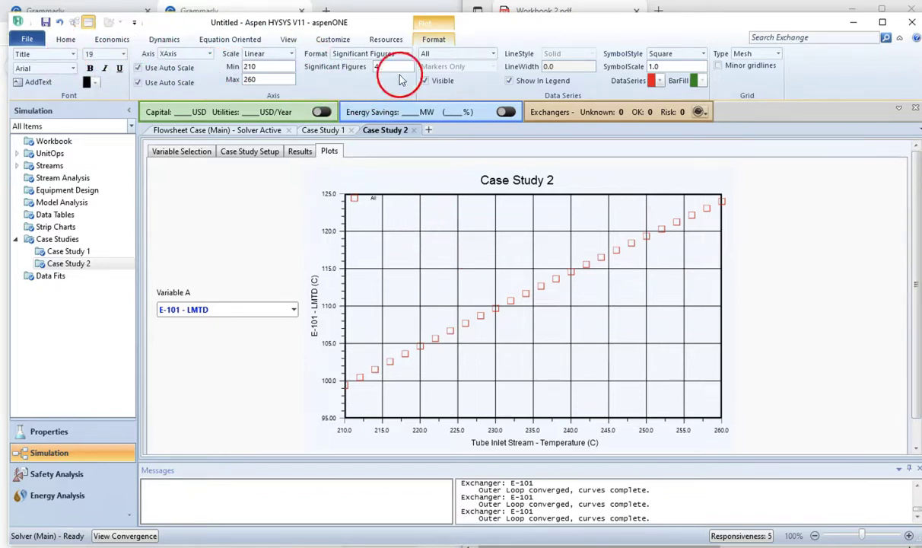
click(659, 81)
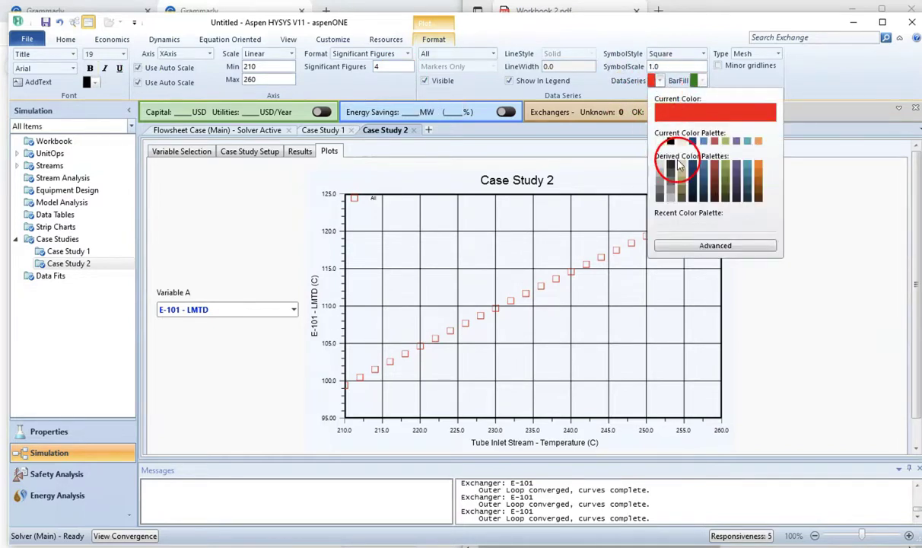
click(736, 172)
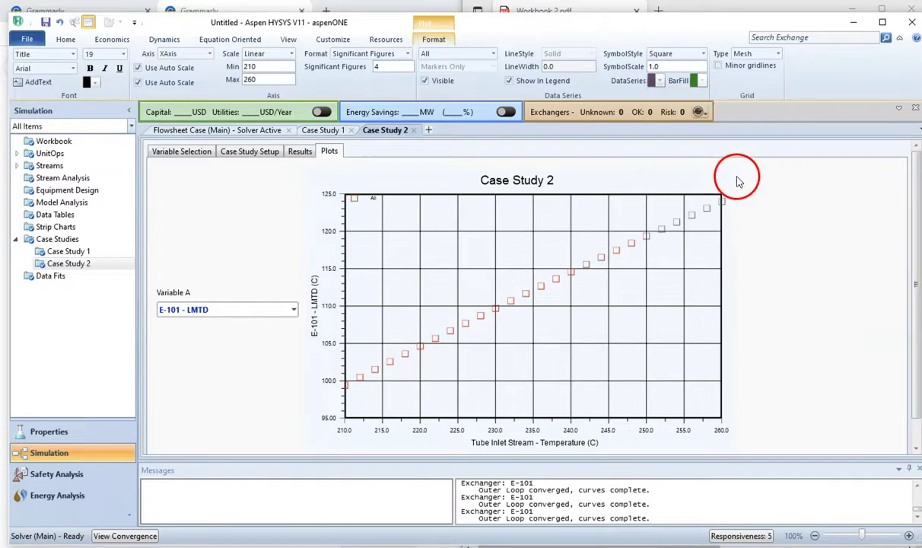